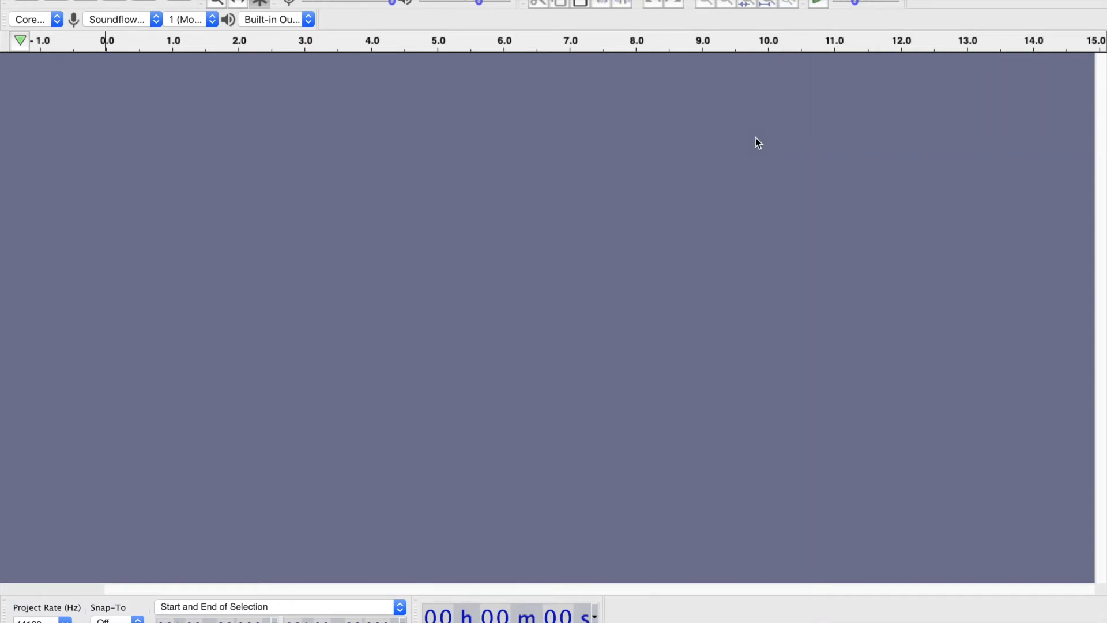
Switch to the Google Docs mastering guide and follow its Download & Install Nyquist Plug-ins link to examine the installation instructions
key("ctrl+Right")
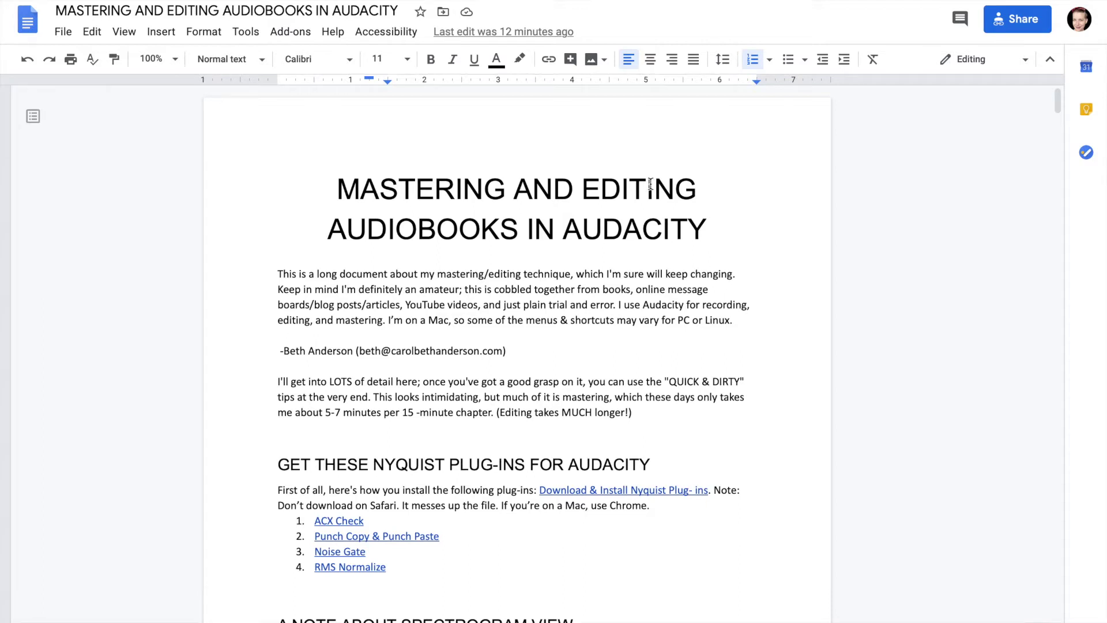
scroll(651, 183, "down", 5)
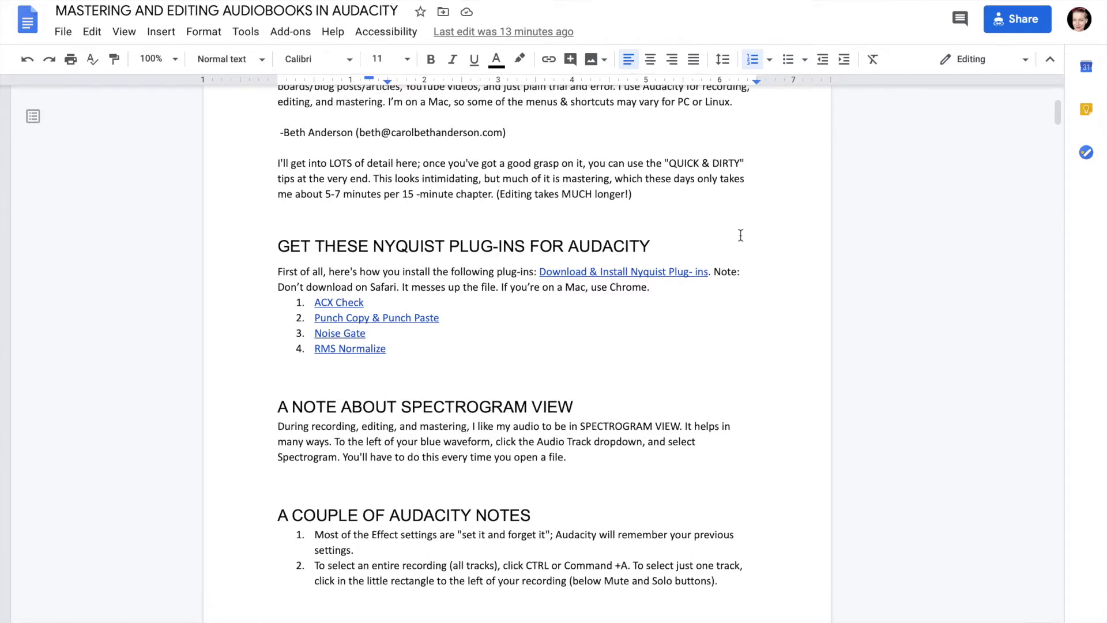
left_click(597, 273)
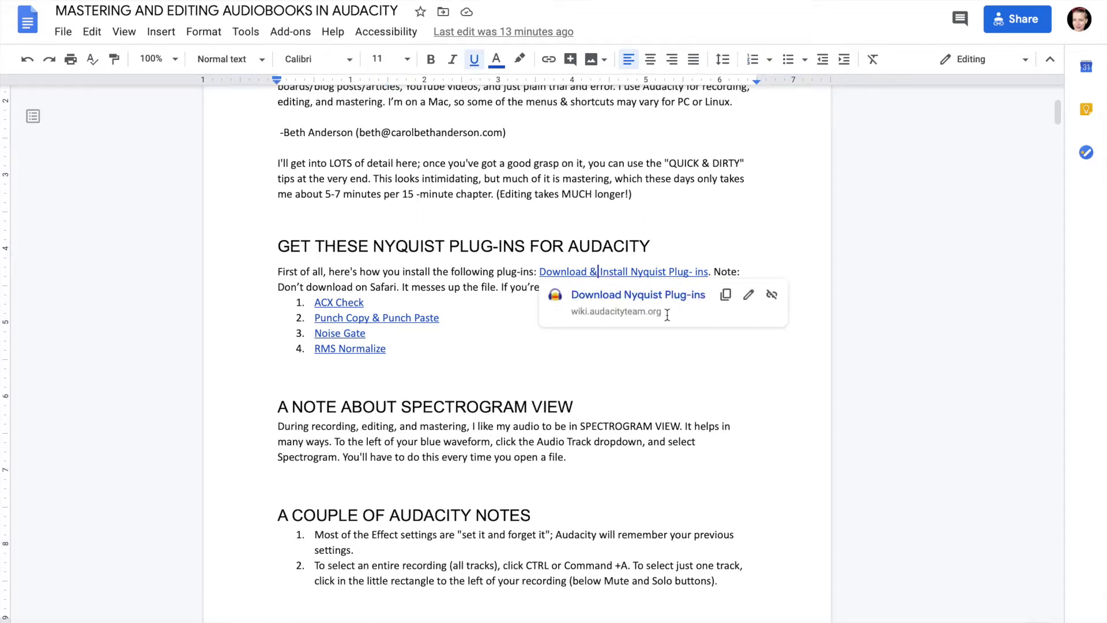
key("alt+Return")
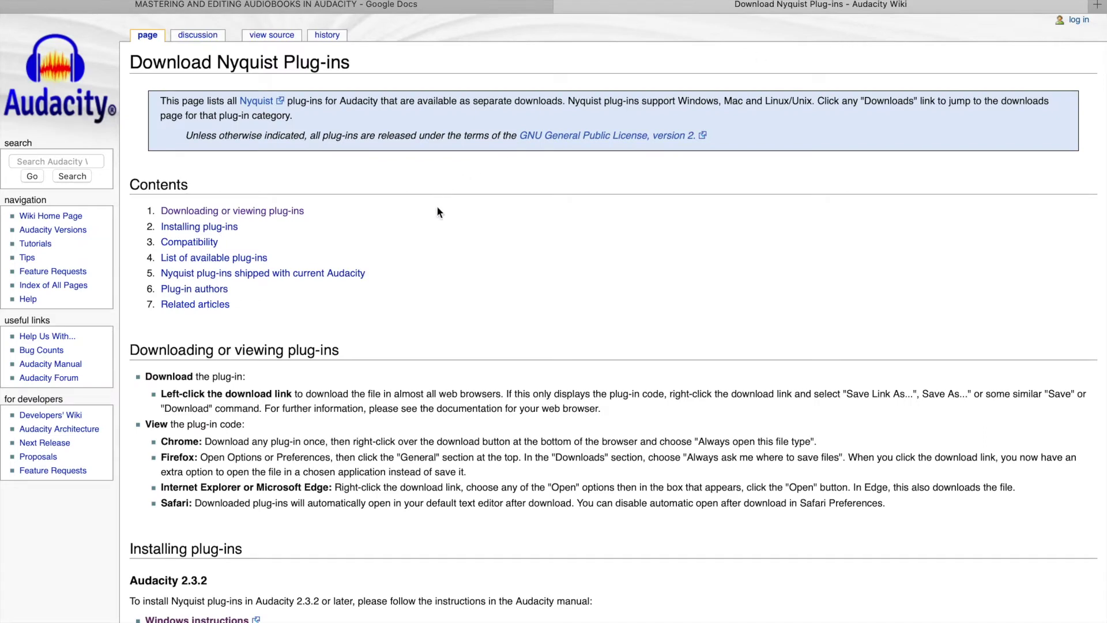
scroll(437, 213, "down", 3)
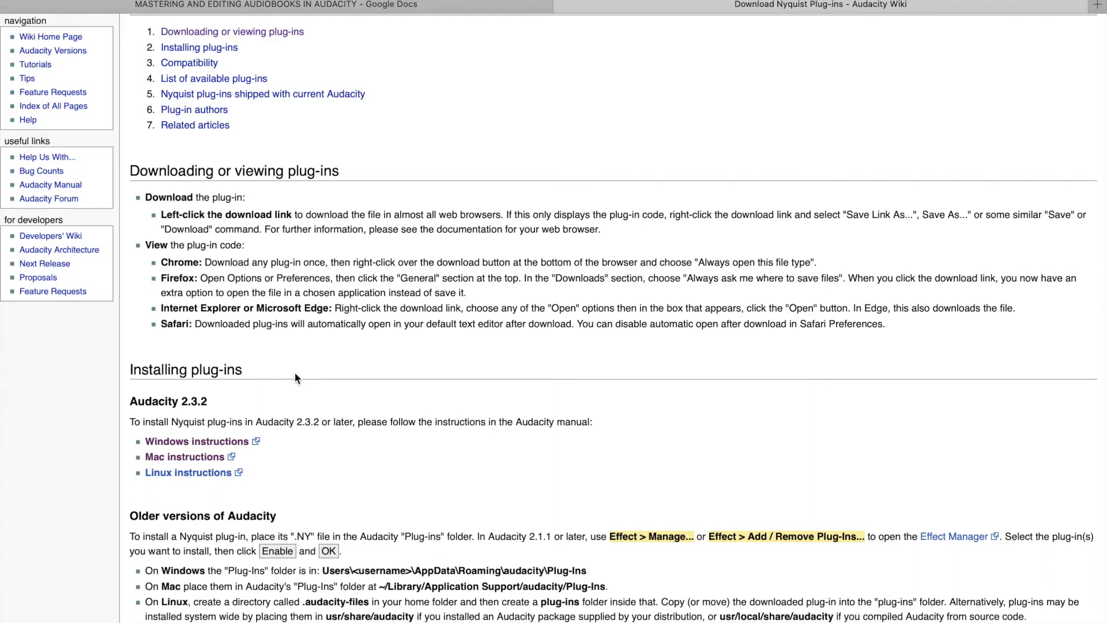
Return to the guide and open the page linked for the ACX Check plug-in
left_click(421, 8)
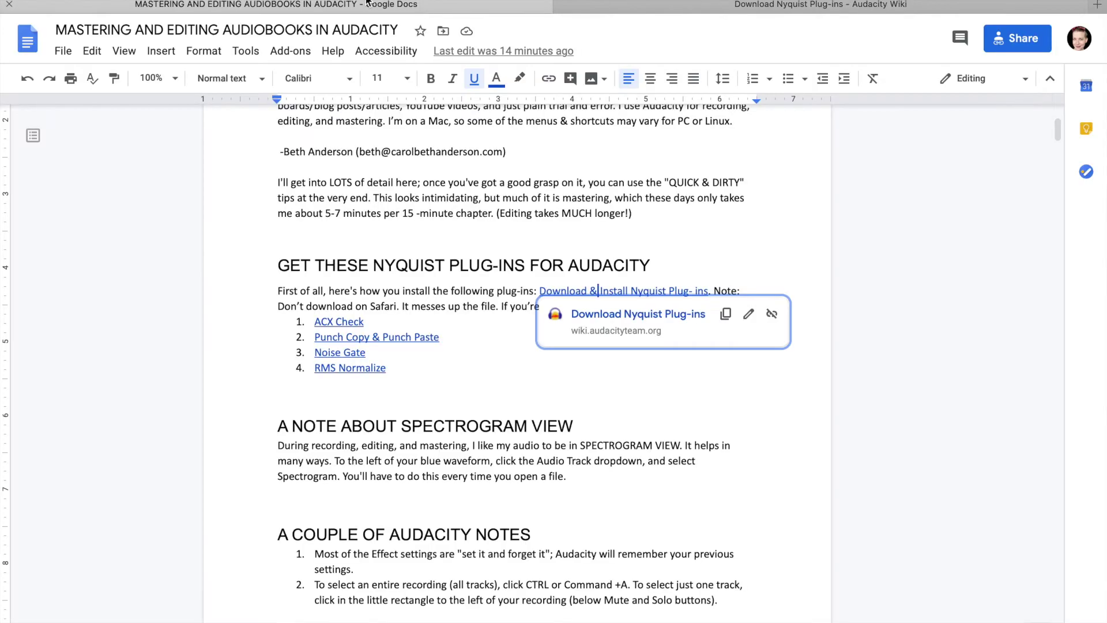
left_click(336, 321)
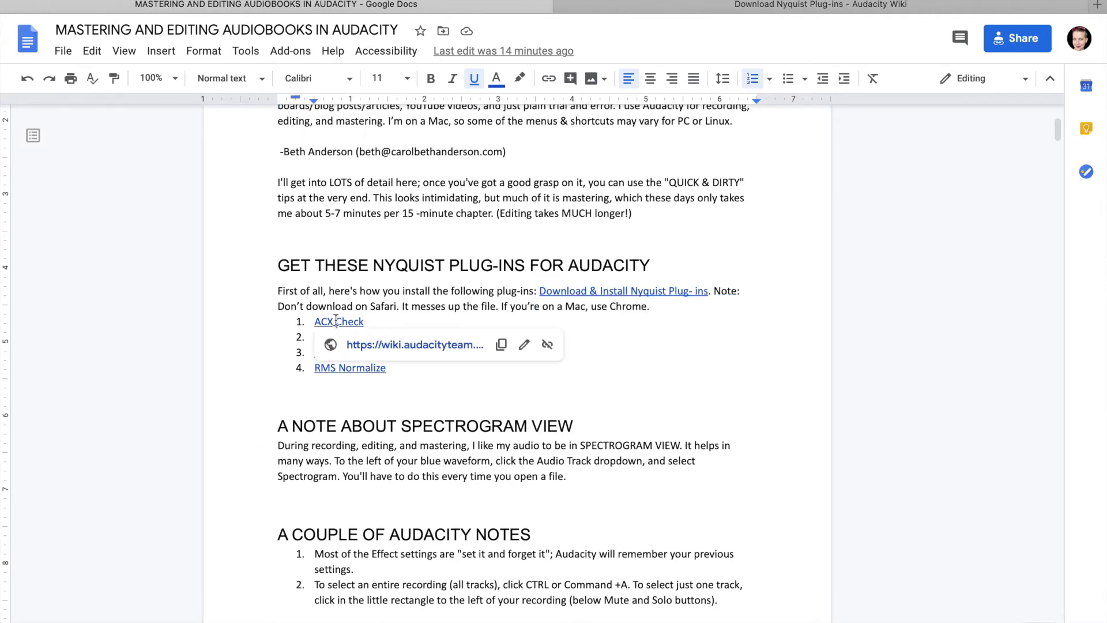
left_click(412, 344)
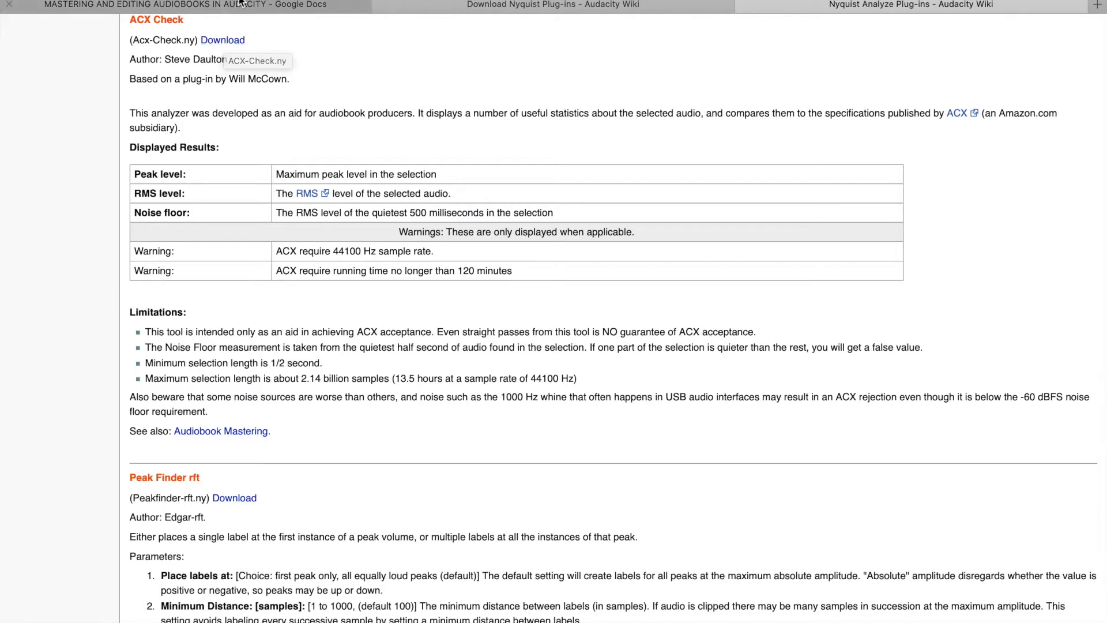
Switch to Audacity and enable the Nyquist Plug-in Installer in the plug-in manager
key("ctrl+Left")
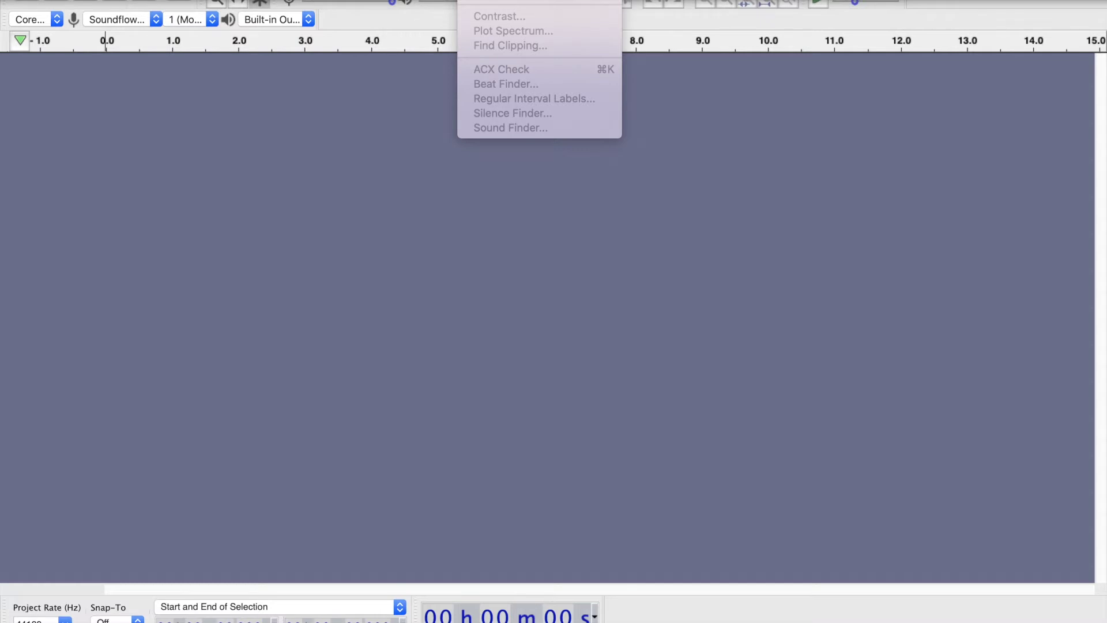
left_click(500, 1)
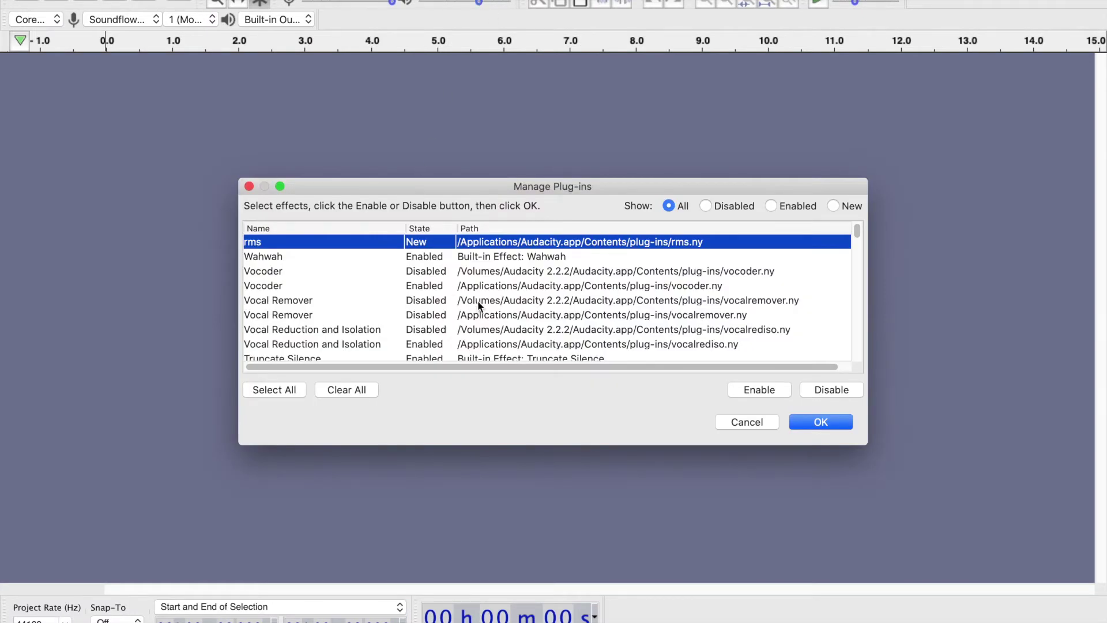
scroll(497, 316, "down", 10)
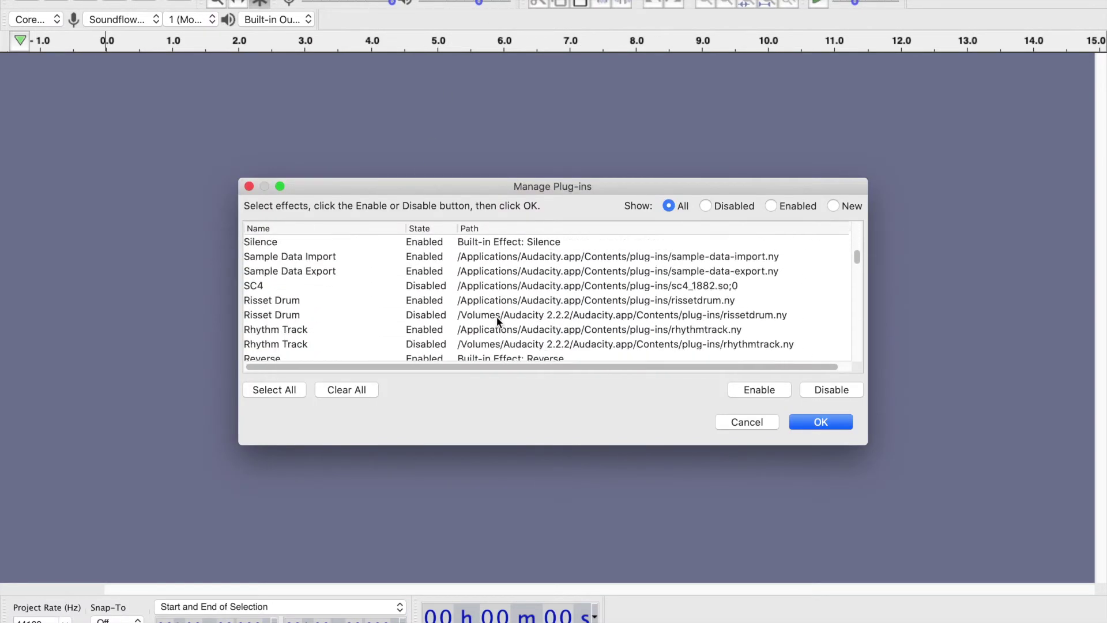
scroll(497, 318, "down", 10)
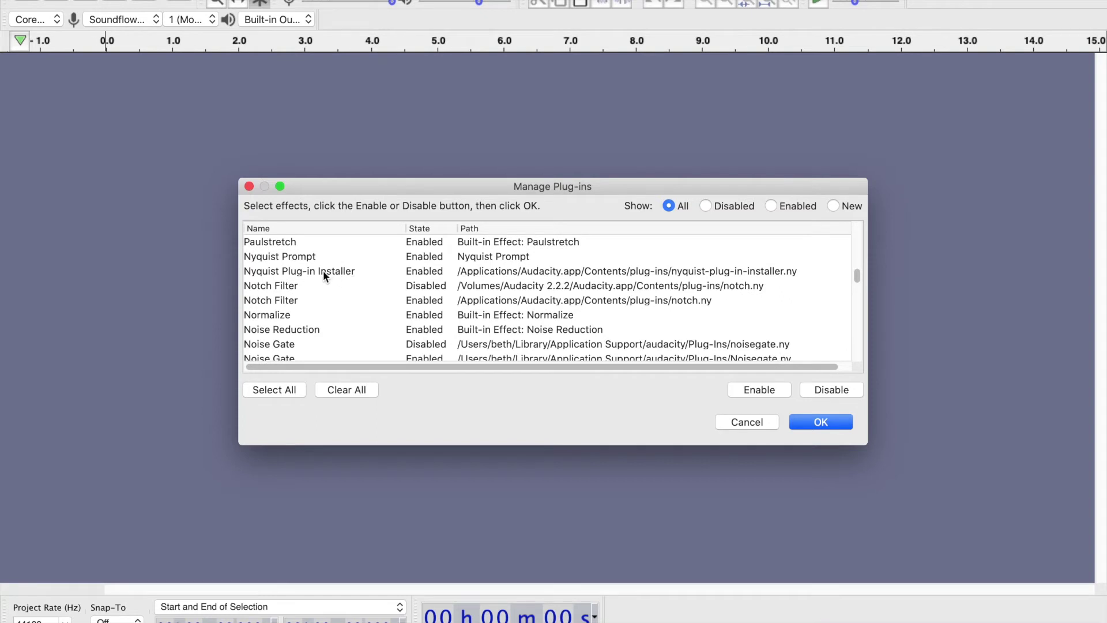
left_click(322, 271)
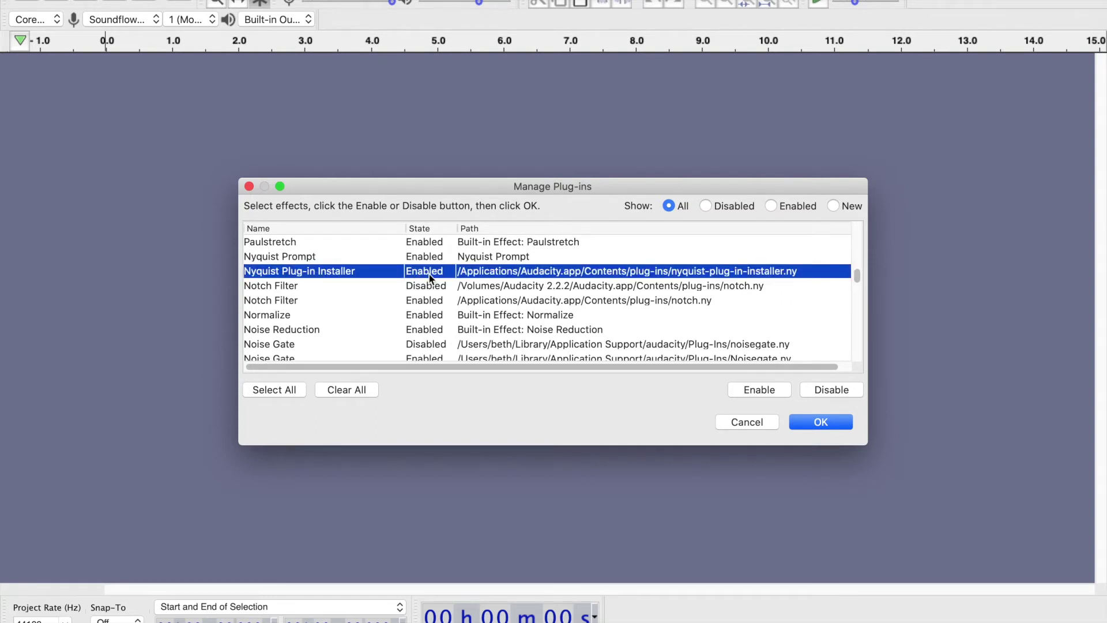
left_click(781, 394)
left_click(820, 428)
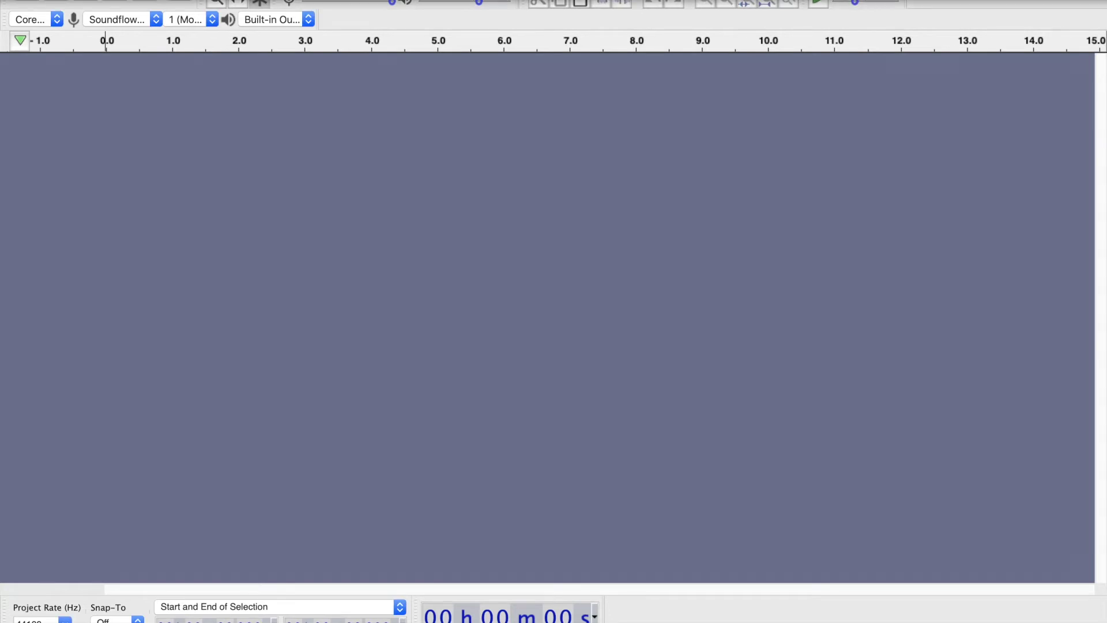
Open the Nyquist Plug-in Installer, look through the Desktop for plug-in files to install, and cancel without installing
left_click(525, 0)
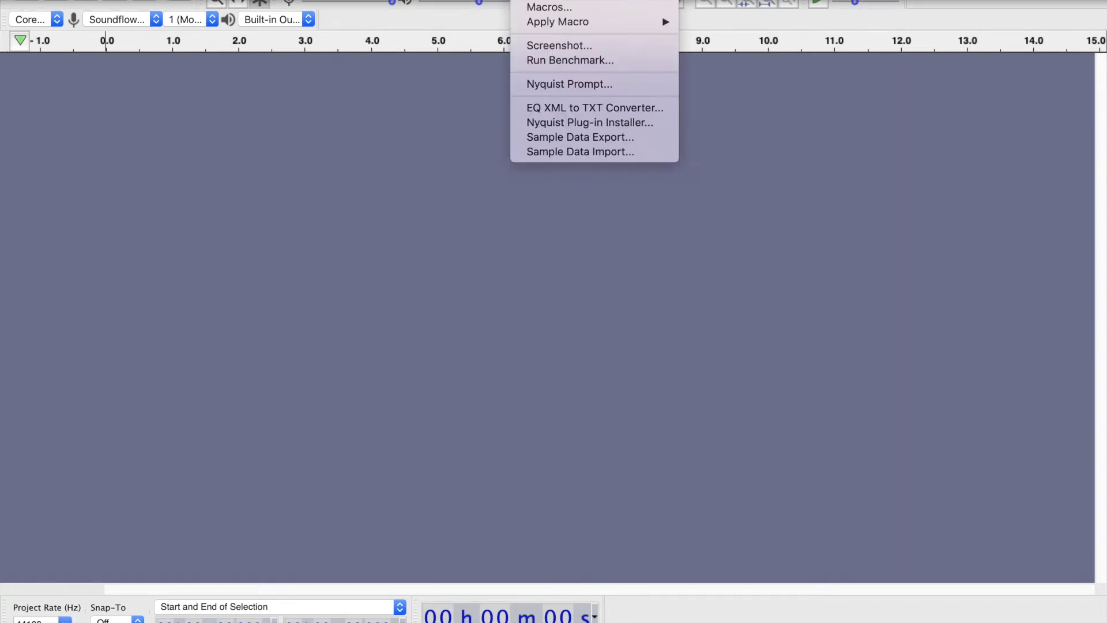
left_click(567, 123)
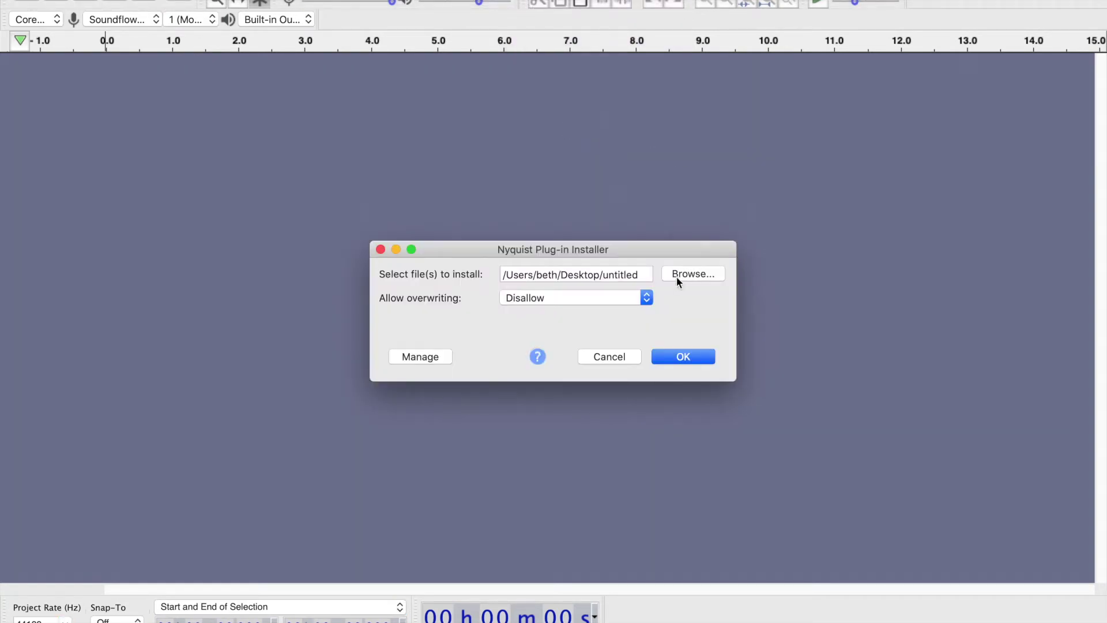
left_click(684, 276)
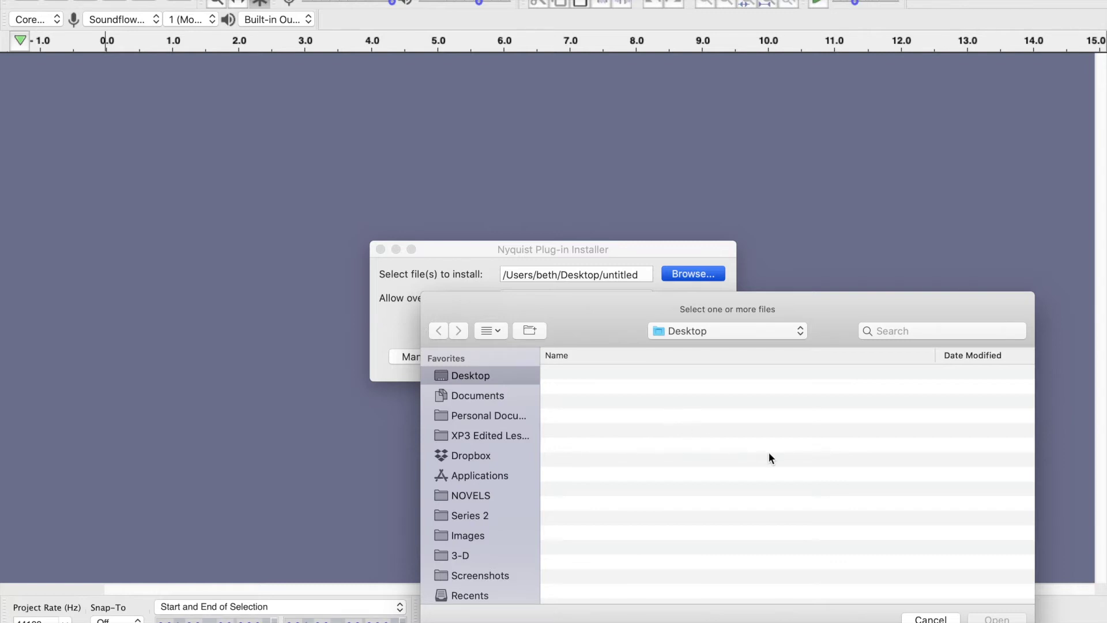
scroll(765, 441, "right", 1)
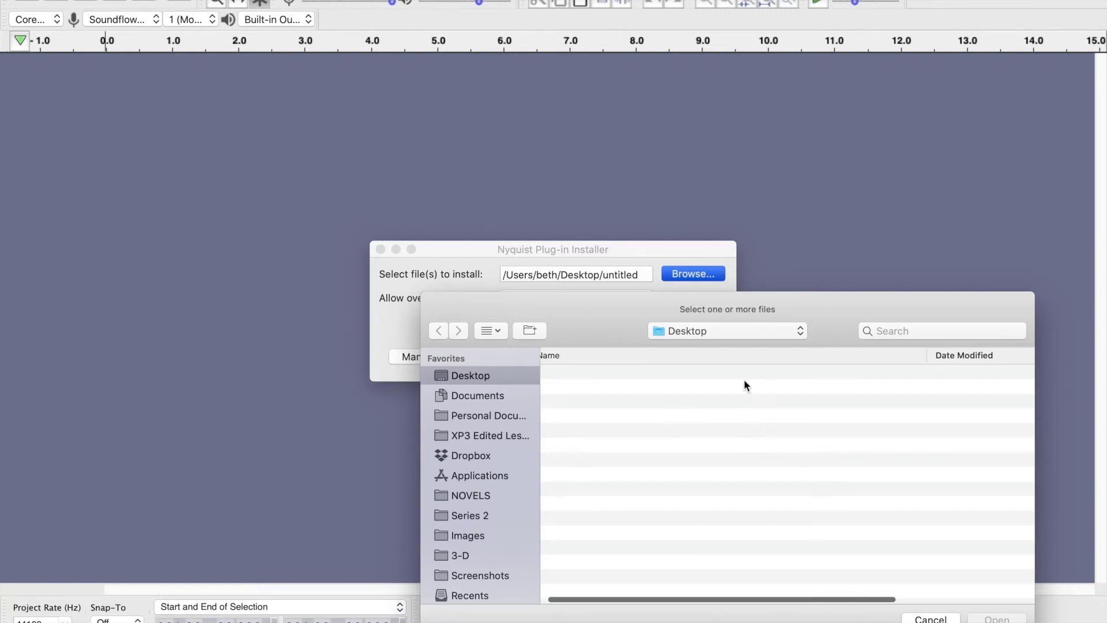
scroll(497, 519, "down", 3)
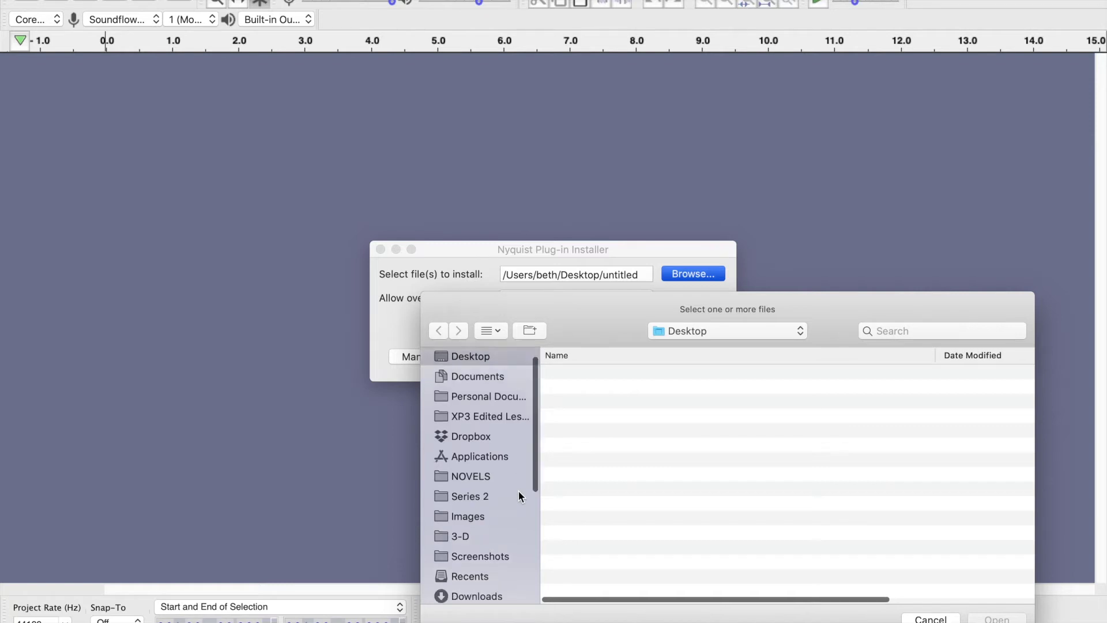
scroll(499, 471, "up", 3)
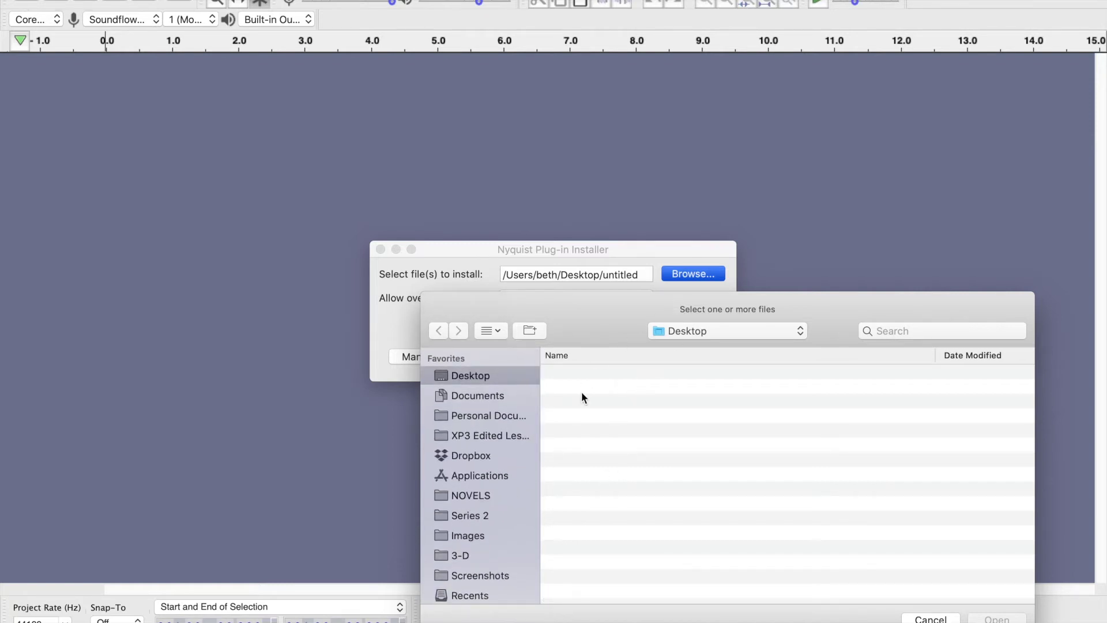
left_click(930, 618)
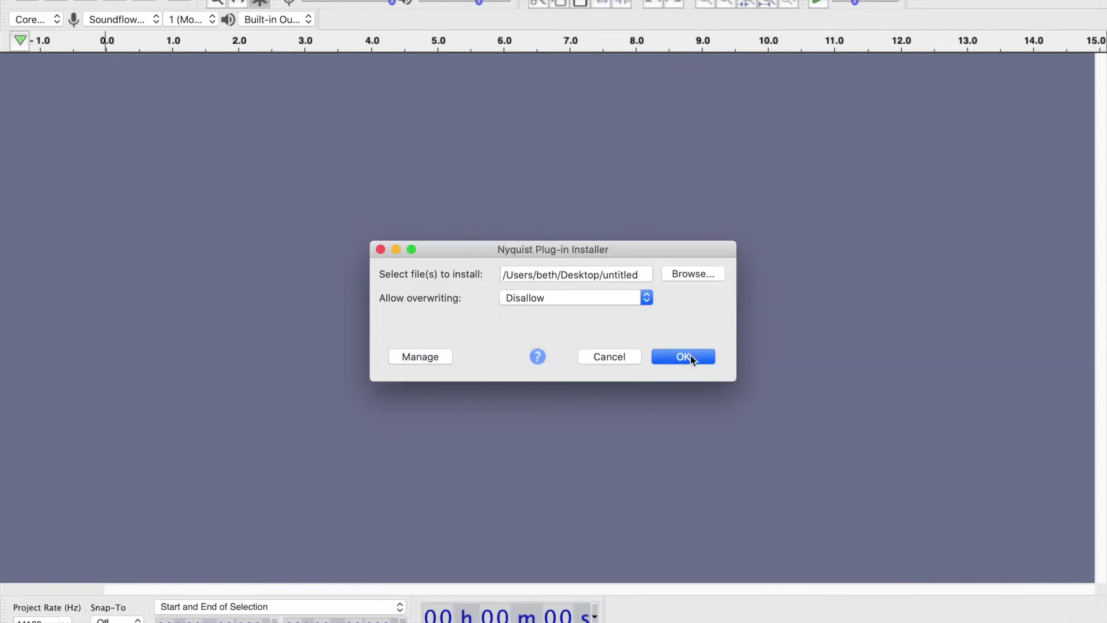
left_click(615, 356)
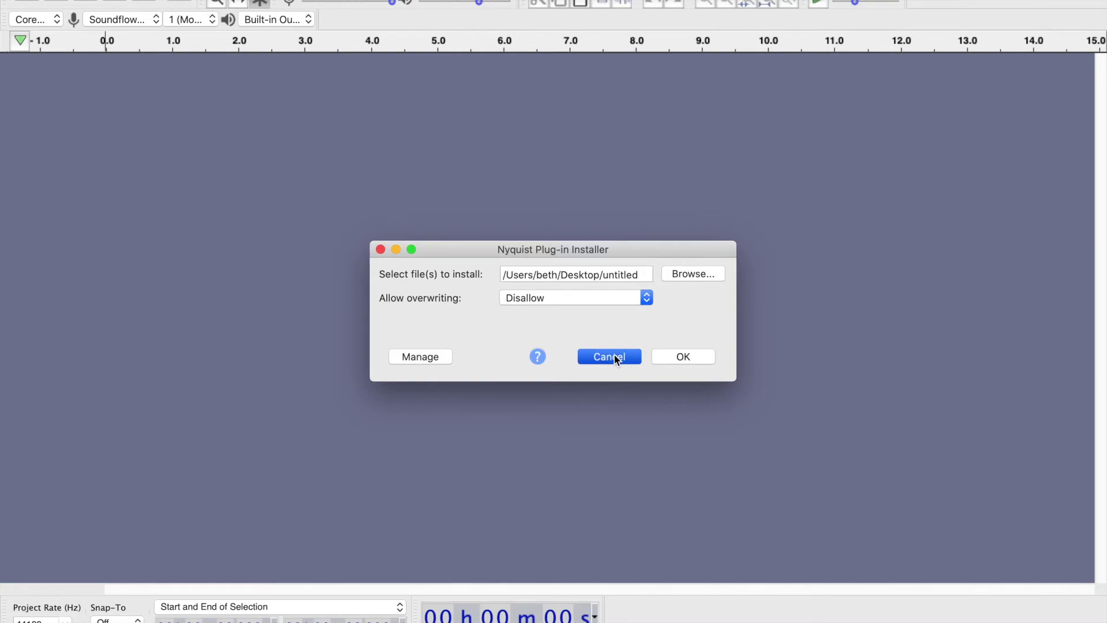
Switch to the browser, examine the current PunchCopy.ny and PunchPaste.ny links on the guide's Punch Copy & Punch Paste page, and close both plug-in pages
key("super+Tab")
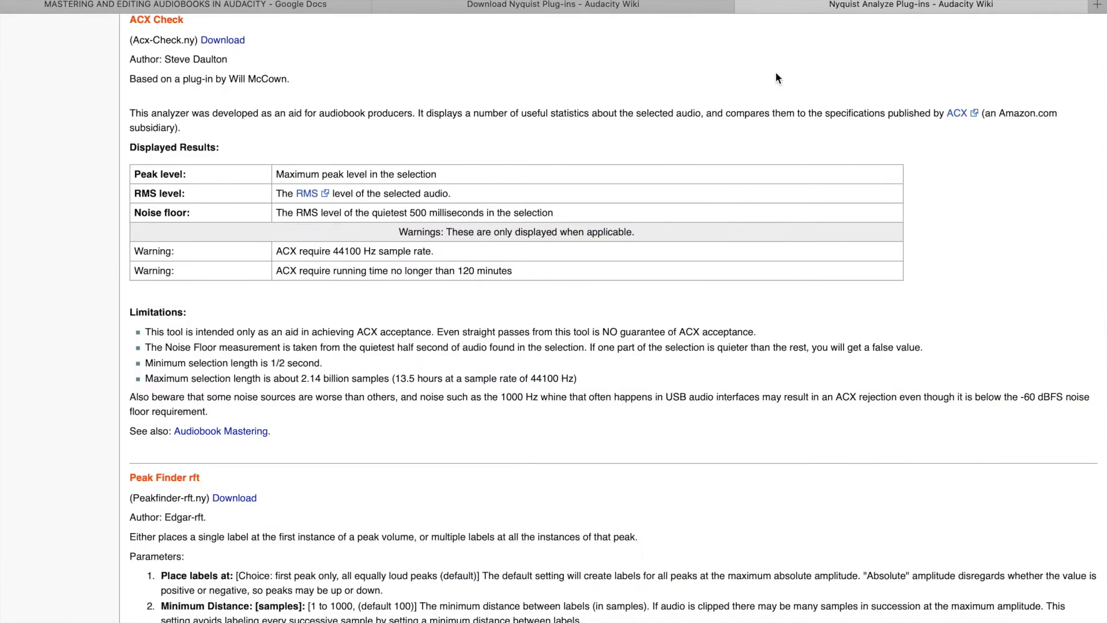
left_click(183, 6)
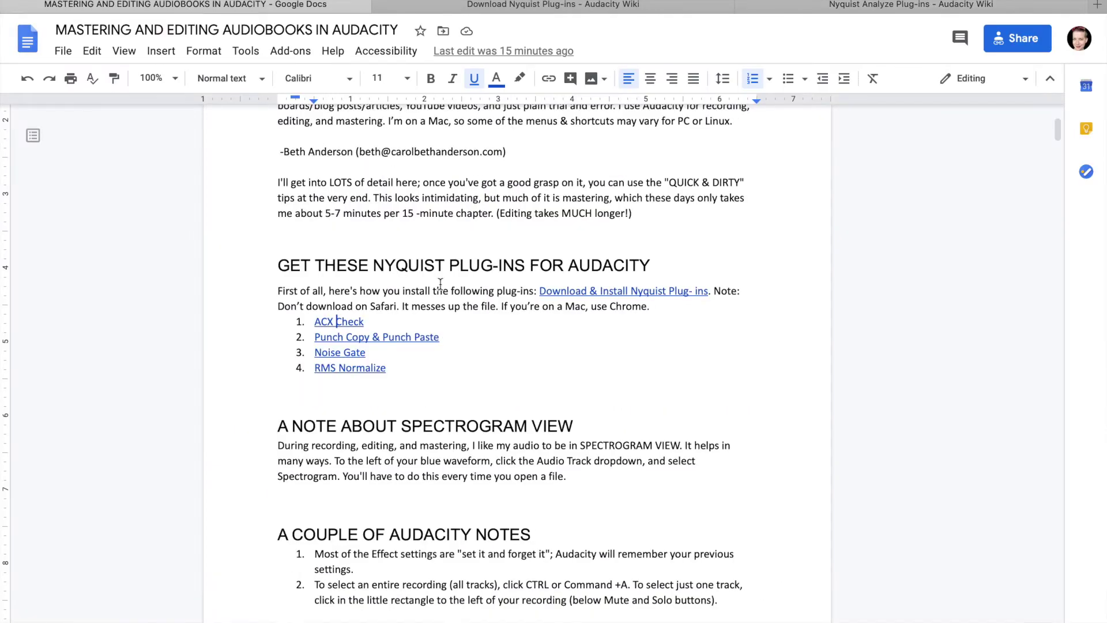
left_click(391, 337)
left_click(425, 362)
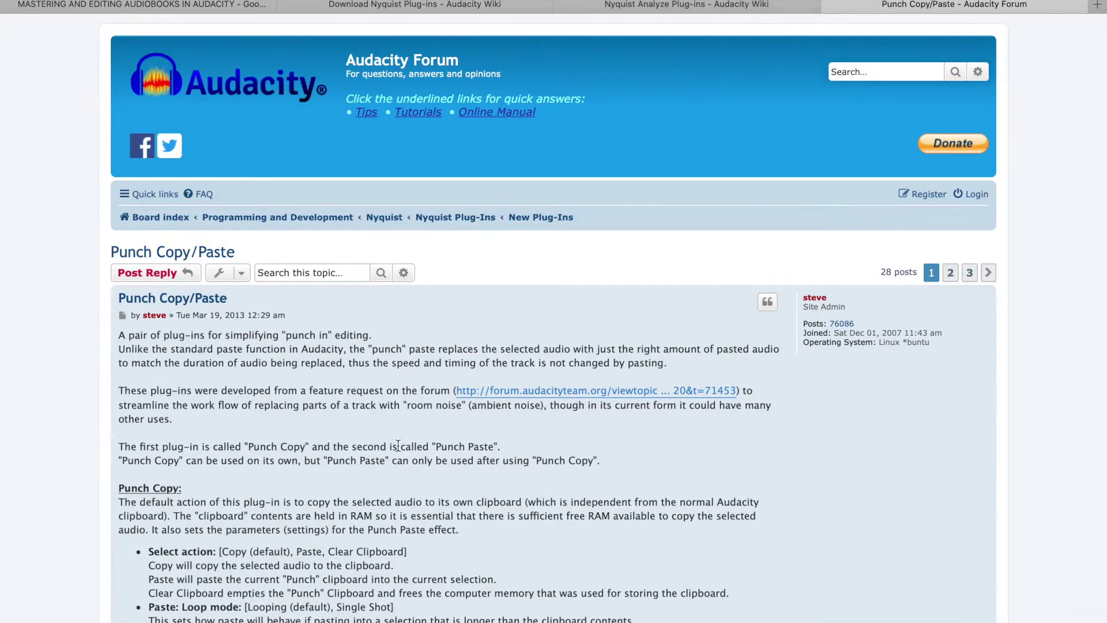
scroll(398, 445, "down", 20)
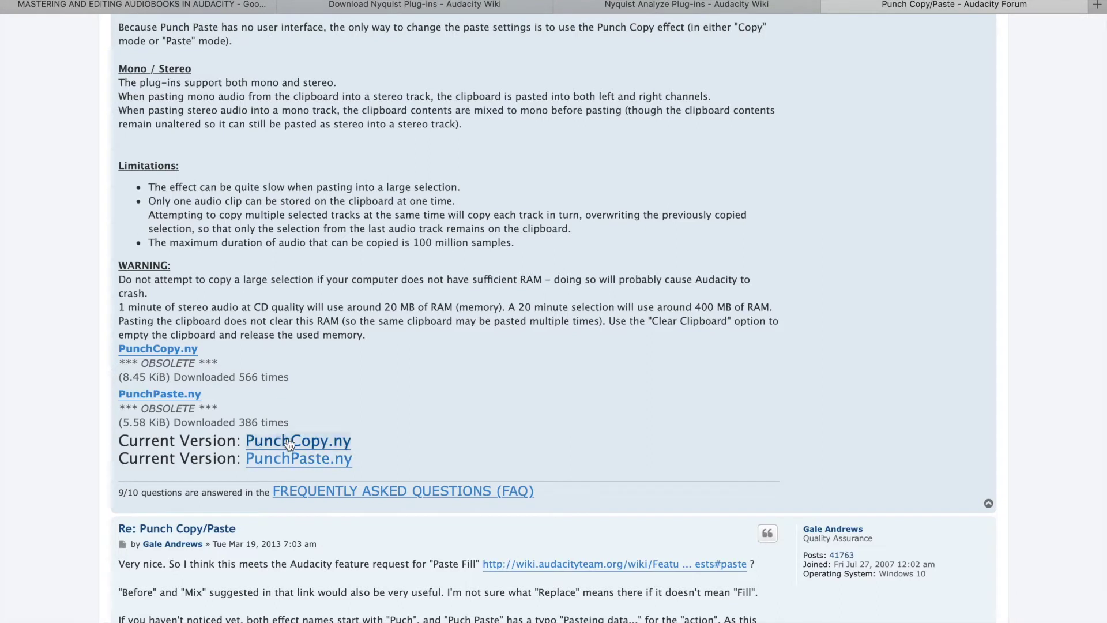
left_click(830, 5)
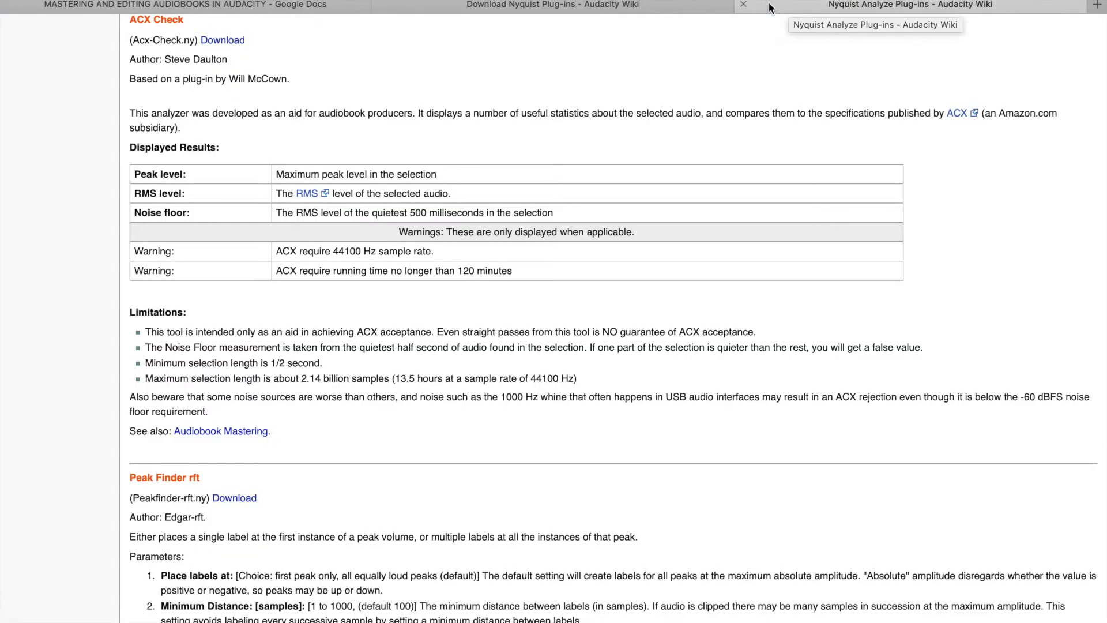
left_click(743, 5)
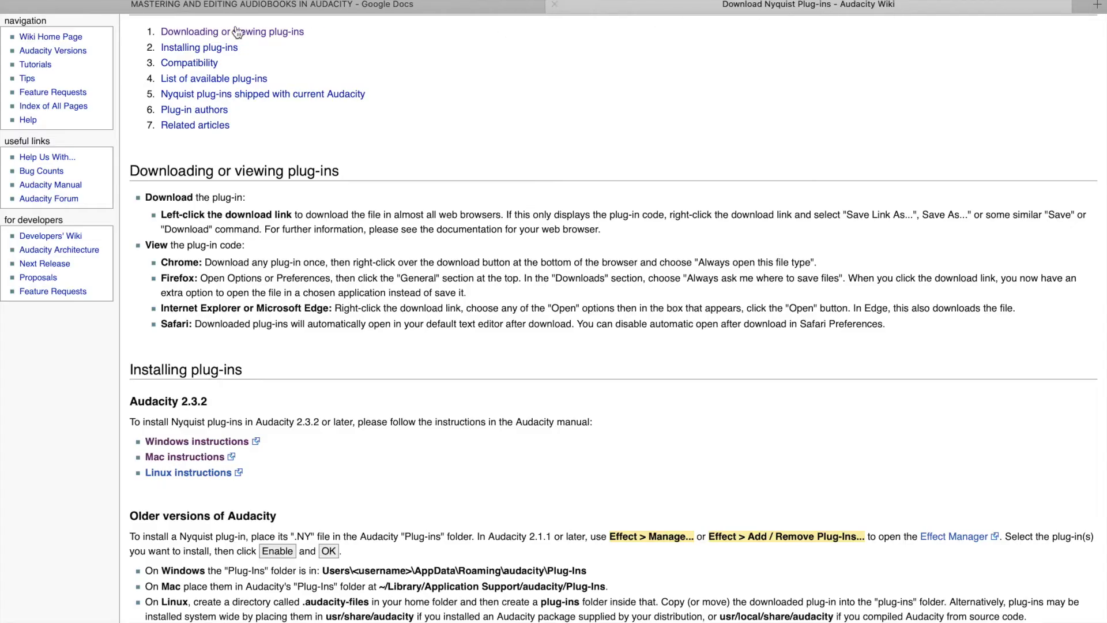
Open the guide's Noise Gate link, view the plug-in's download entry, and close the page
left_click(211, 7)
left_click(330, 351)
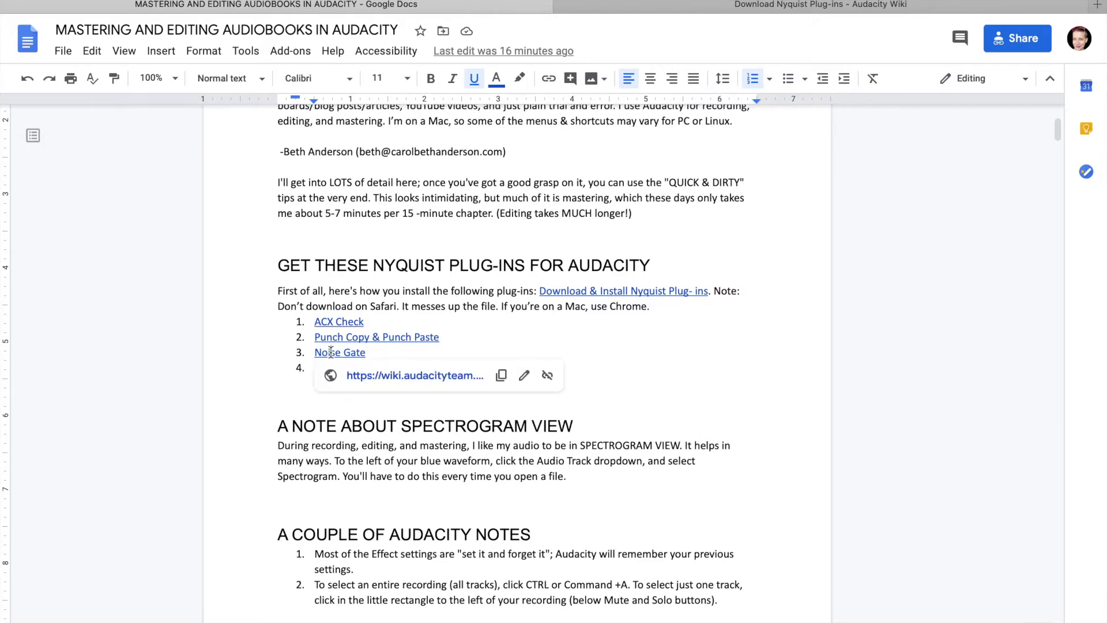
left_click(404, 375)
left_click(848, 4)
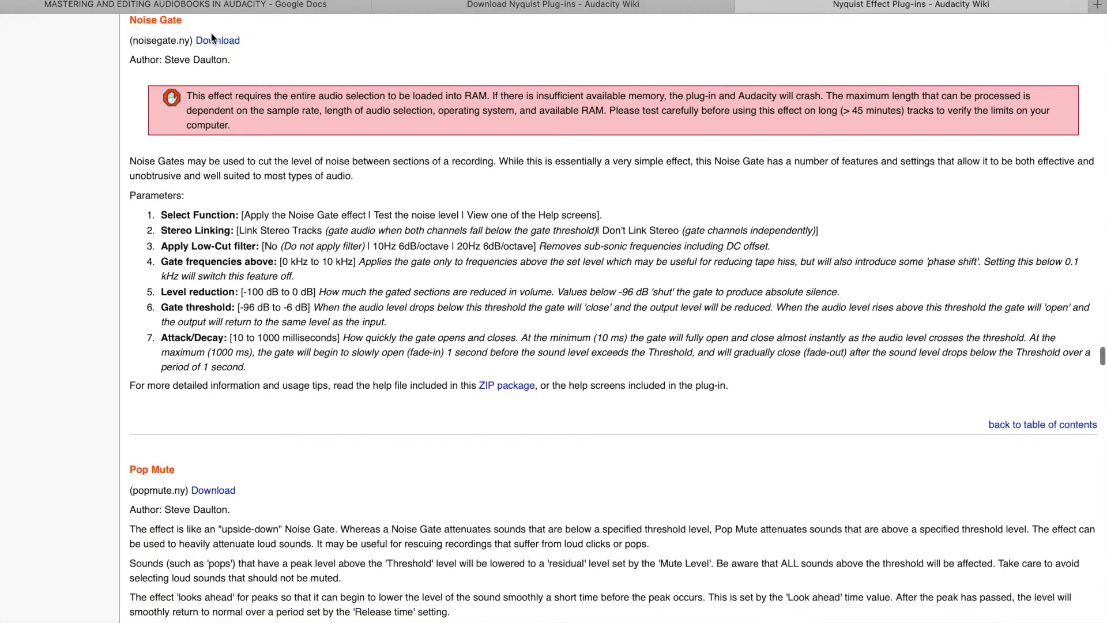
left_click(743, 5)
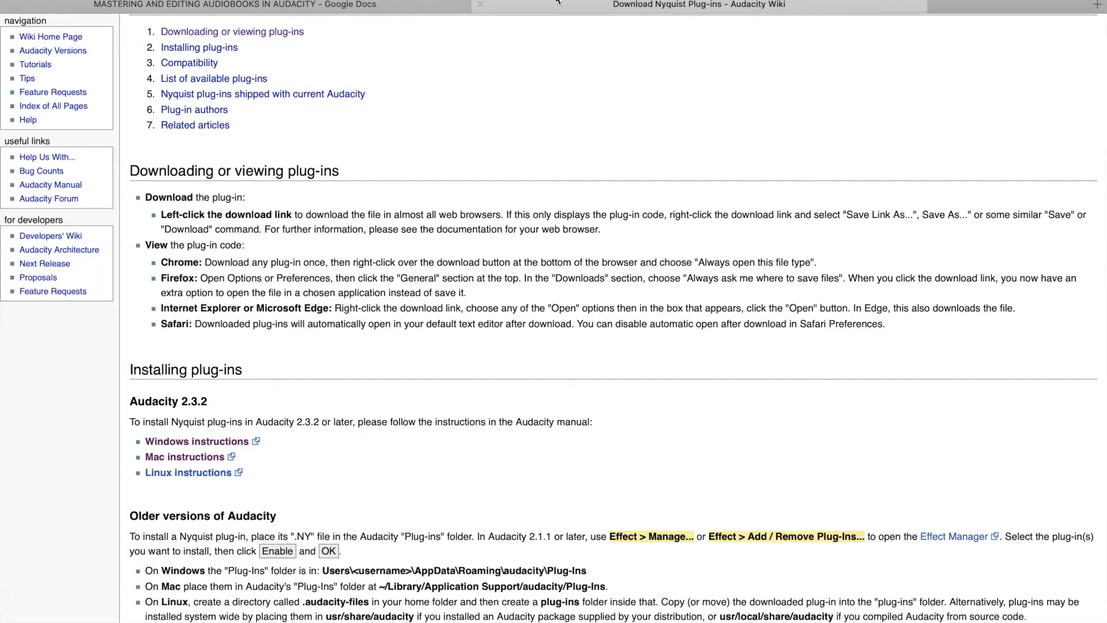
Open the guide's RMS Normalize link, view the latest rms-normalize.ny download entry, and close the page
left_click(304, 7)
mouse_move(334, 369)
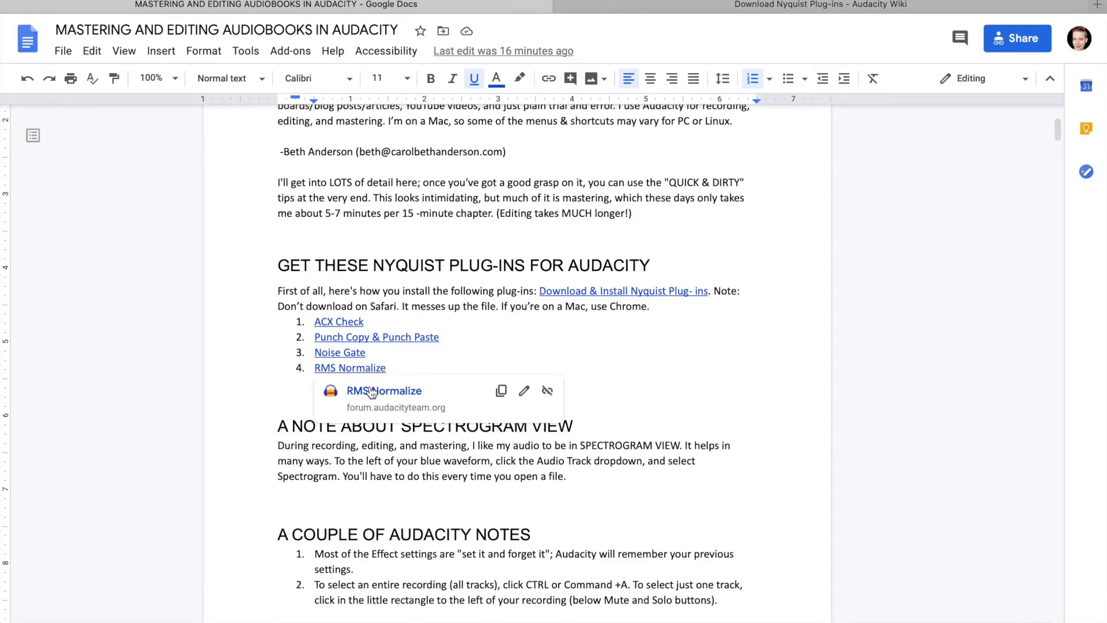
left_click(372, 392)
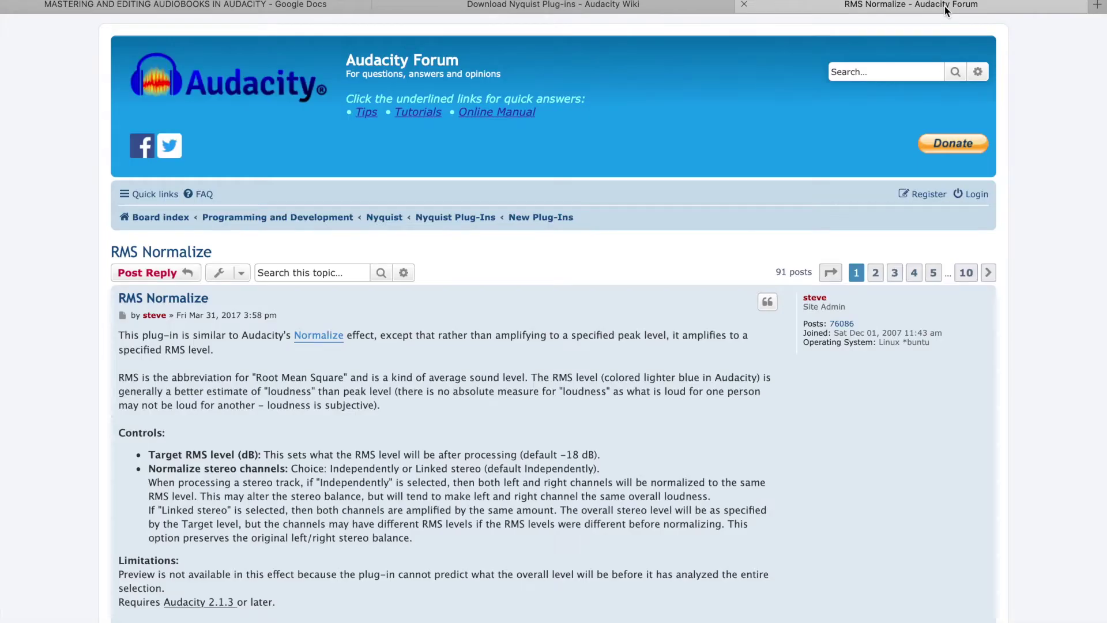
scroll(316, 302, "down", 5)
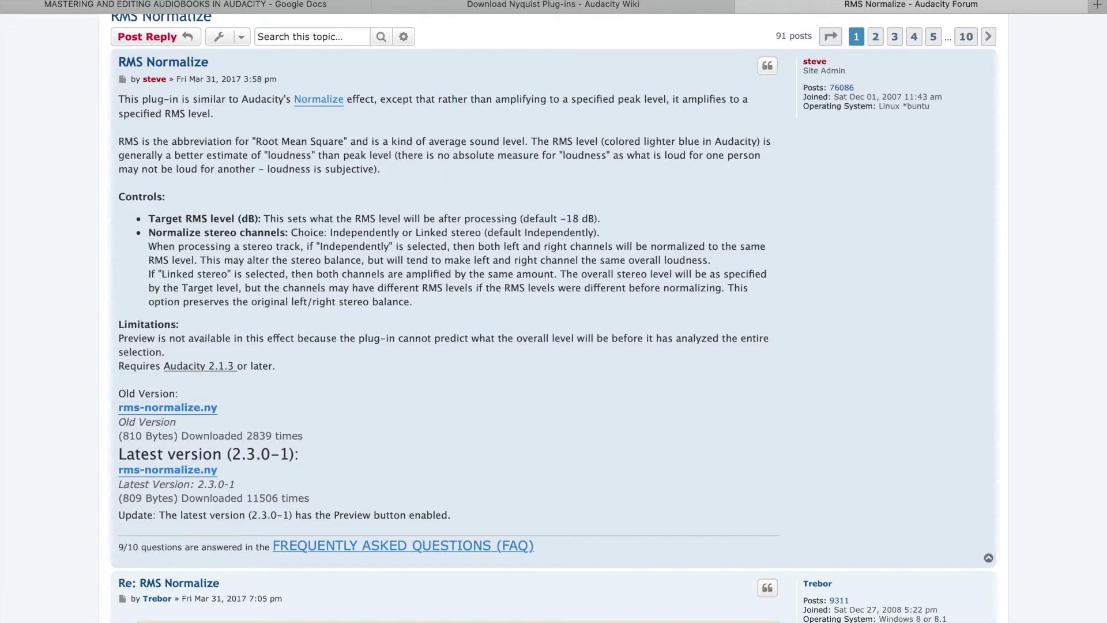
mouse_move(741, 9)
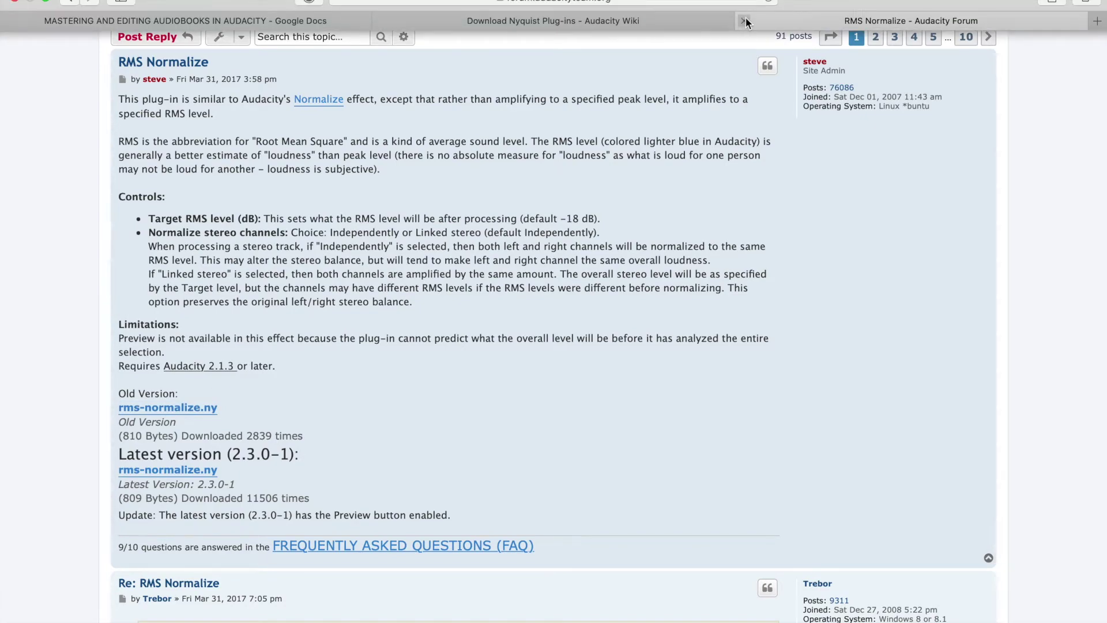
left_click(744, 22)
Switch to Audacity, browse the Desktop from the Nyquist Plug-in Installer for files to install, and cancel the installer
key("super+Tab")
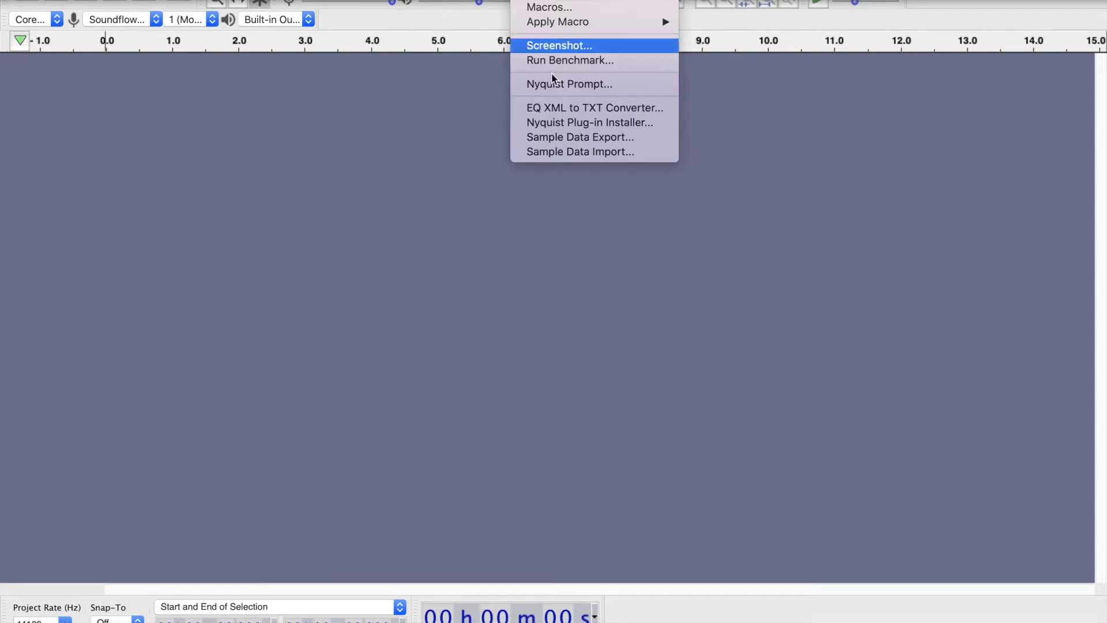
left_click(559, 127)
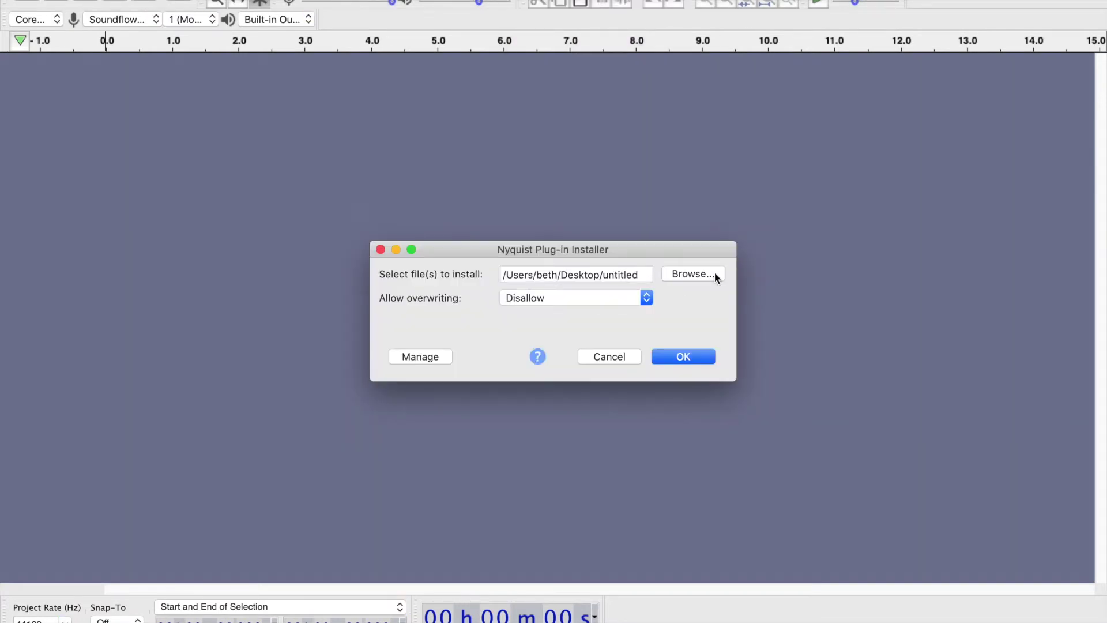
left_click(706, 273)
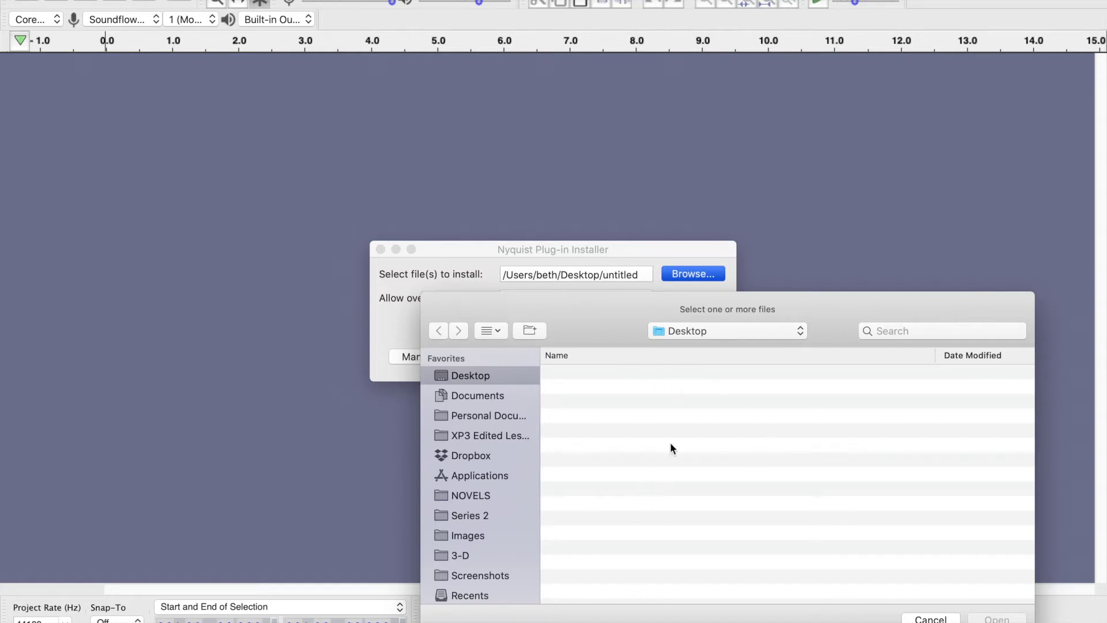
left_click(931, 619)
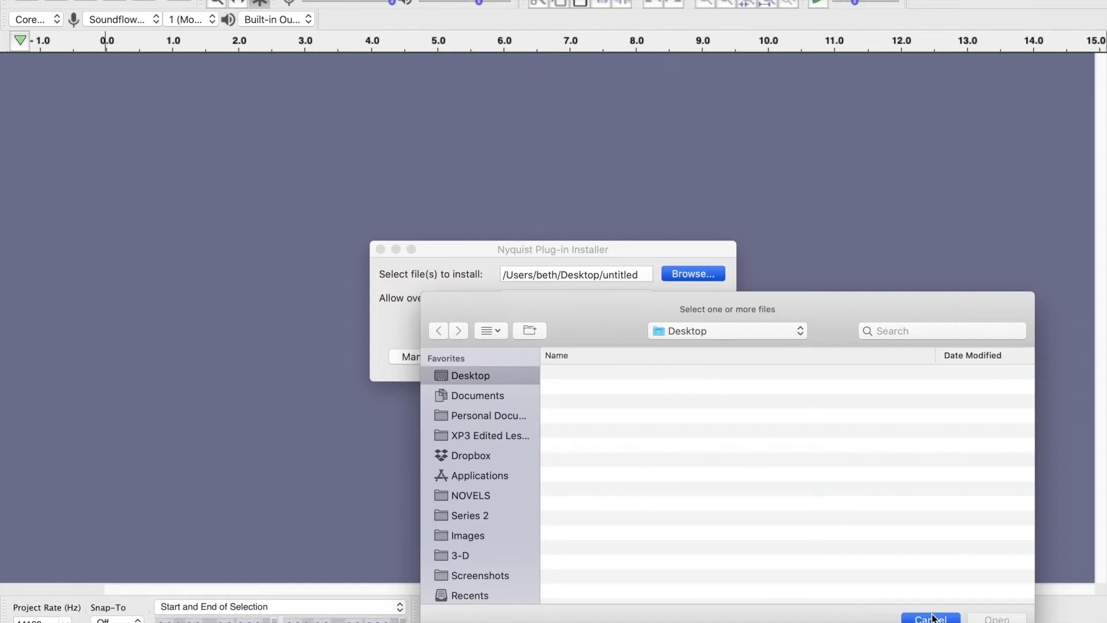
left_click(618, 360)
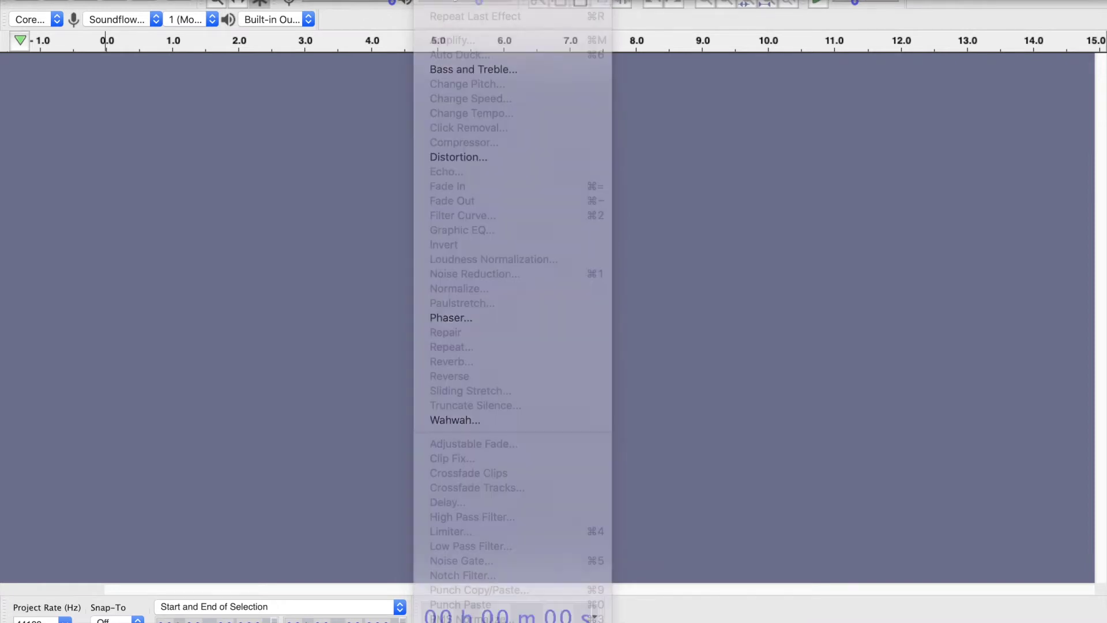
Look through the plug-in manager's list, locate the ACX Check entry in it, and close the manager without changes
left_click(473, 2)
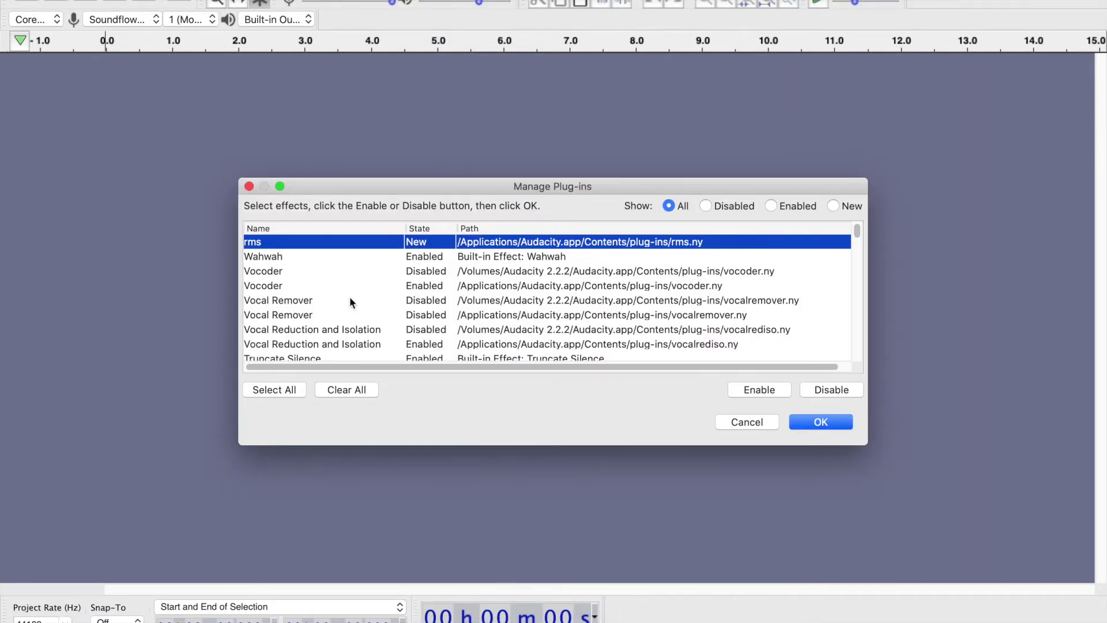
scroll(340, 312, "down", 5)
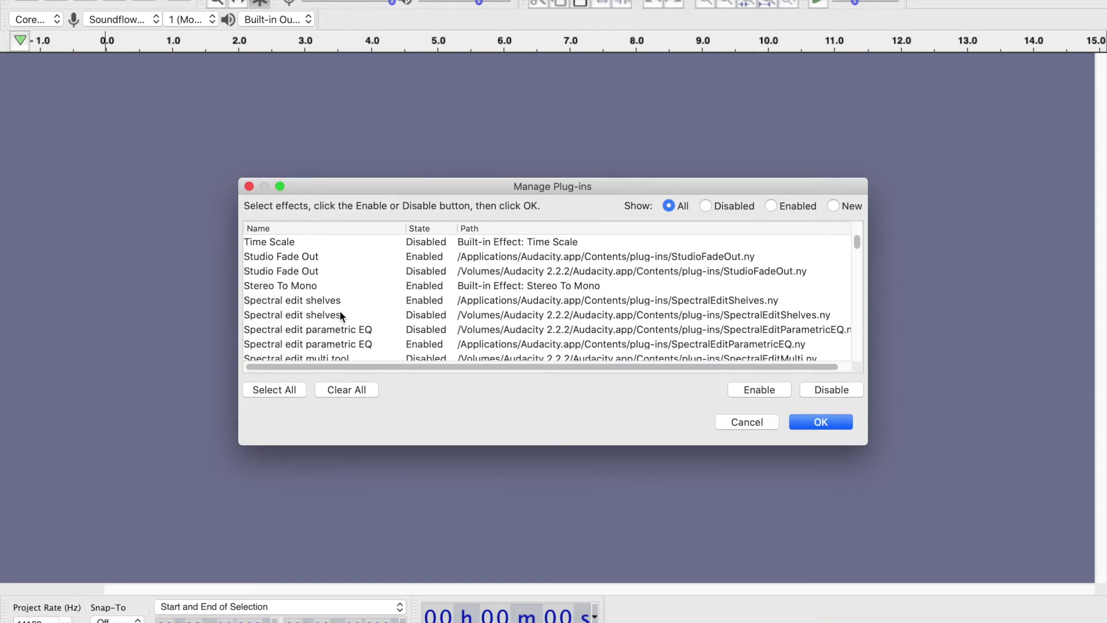
scroll(340, 312, "up", 5)
scroll(340, 312, "down", 15)
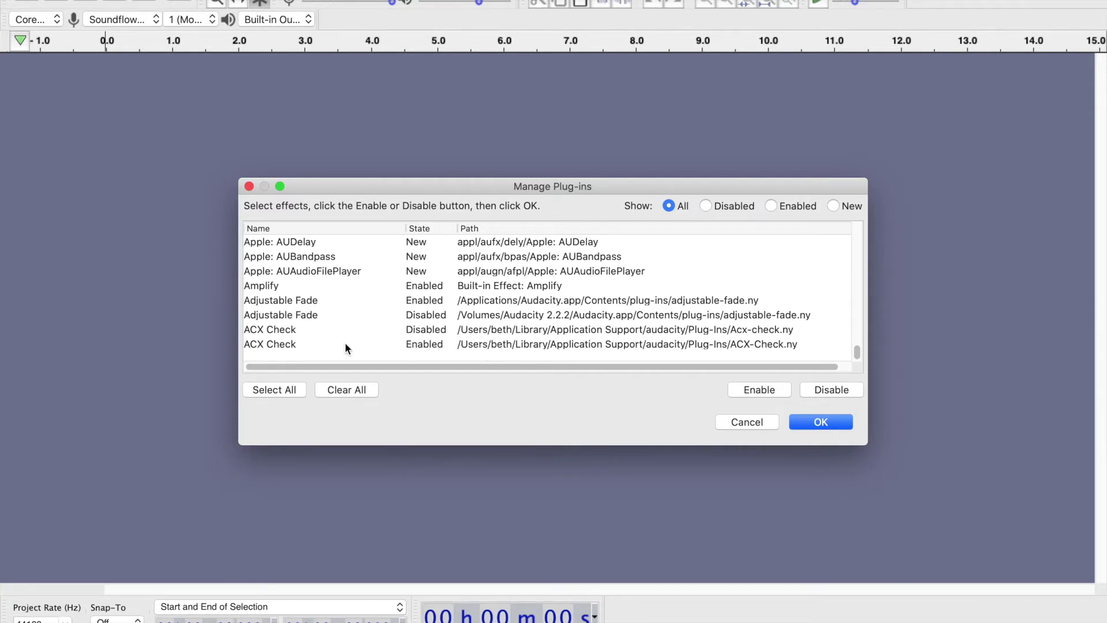
left_click(278, 345)
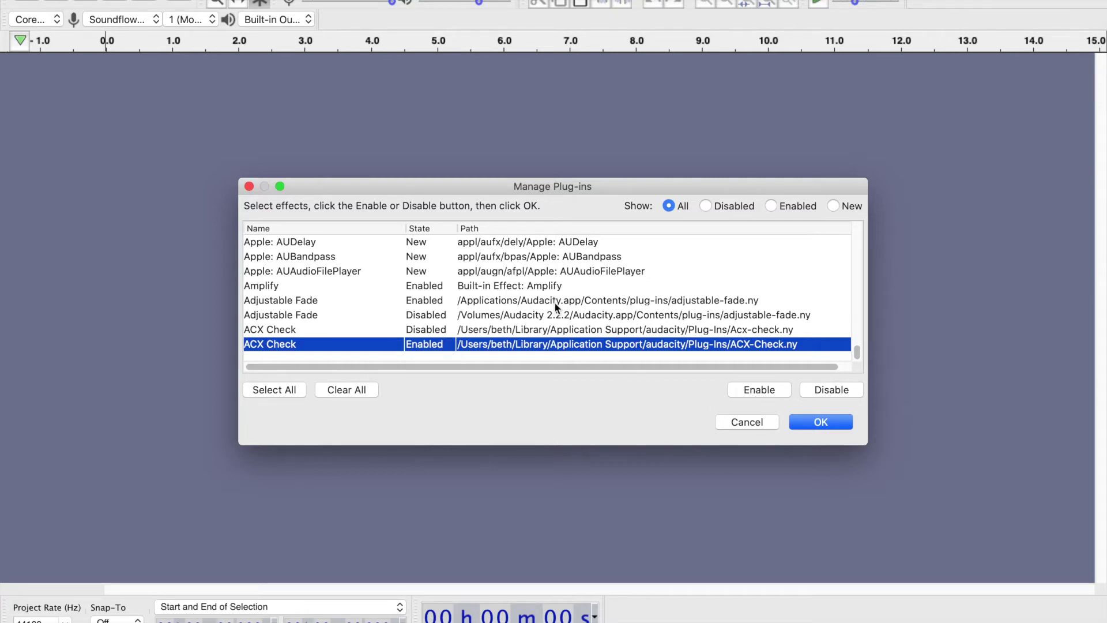
scroll(548, 296, "up", 3)
scroll(549, 296, "up", 10)
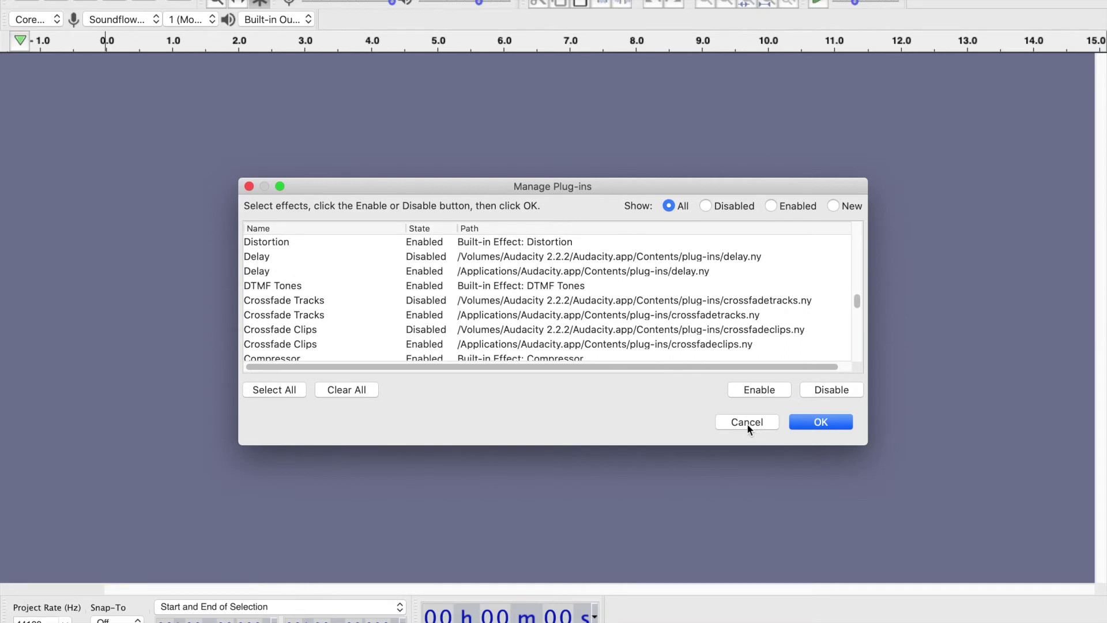
left_click(745, 423)
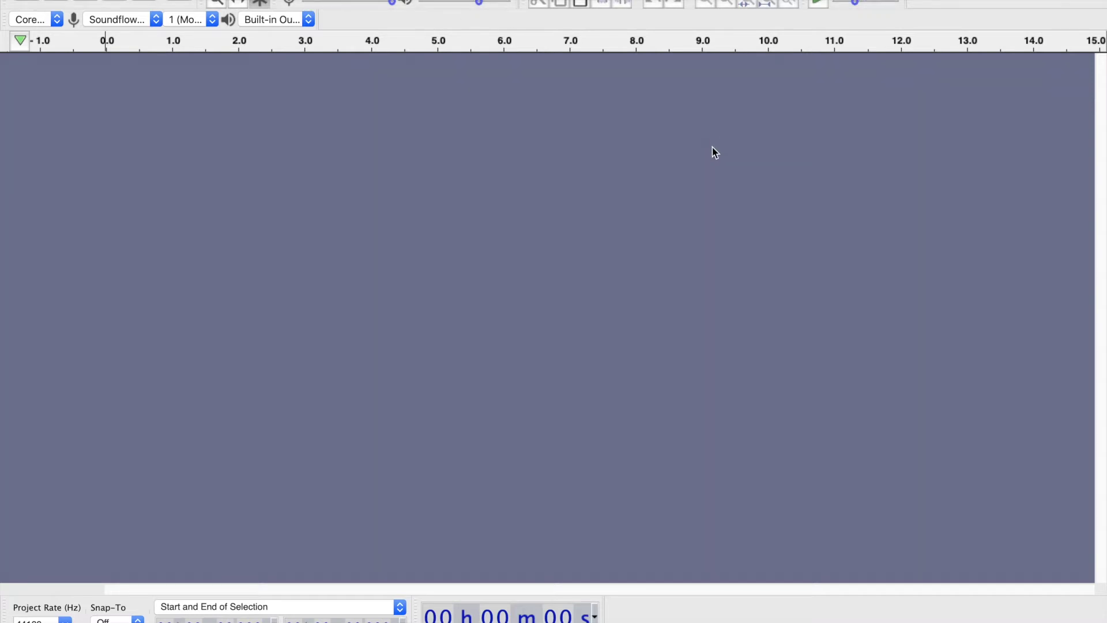
Switch to the browser and read the guide's sections on spectrogram view and general Audacity notes
key("super+Tab")
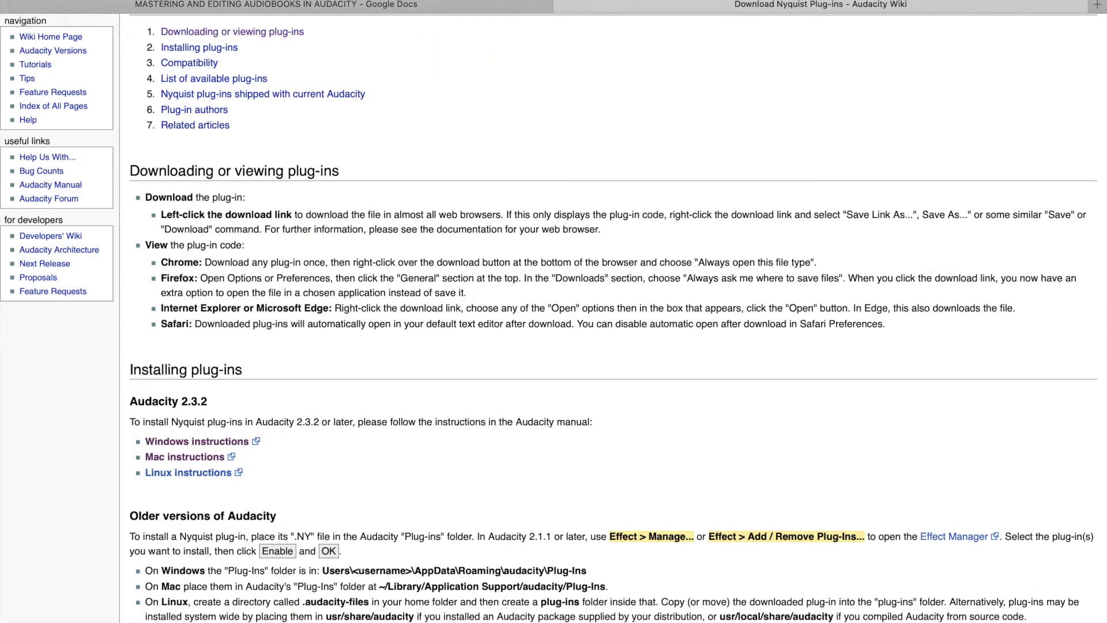
left_click(545, 6)
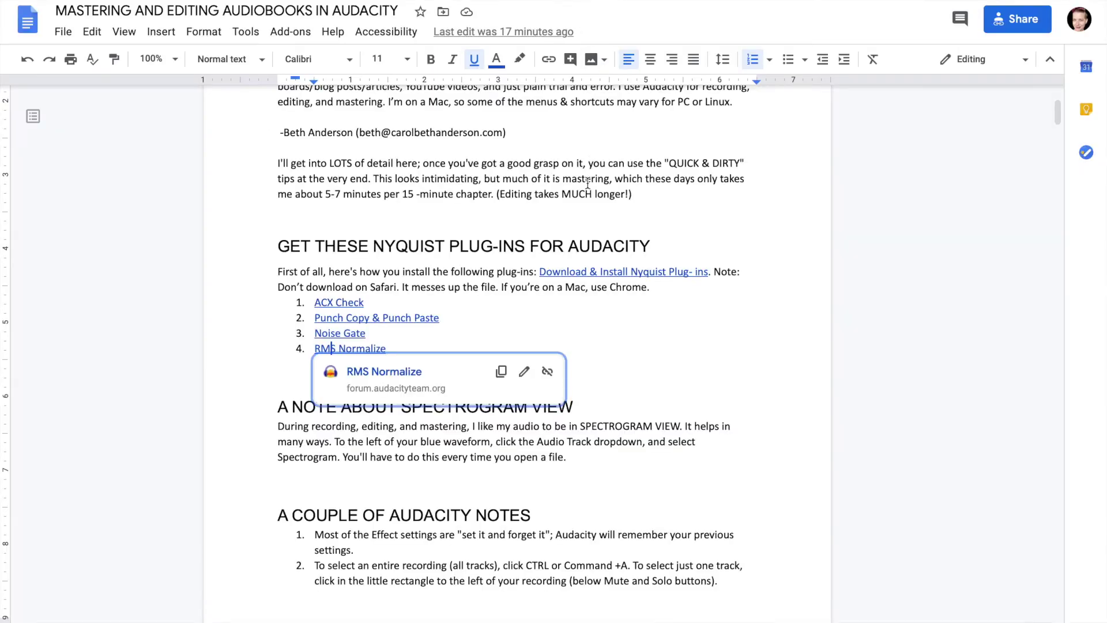
left_click(768, 289)
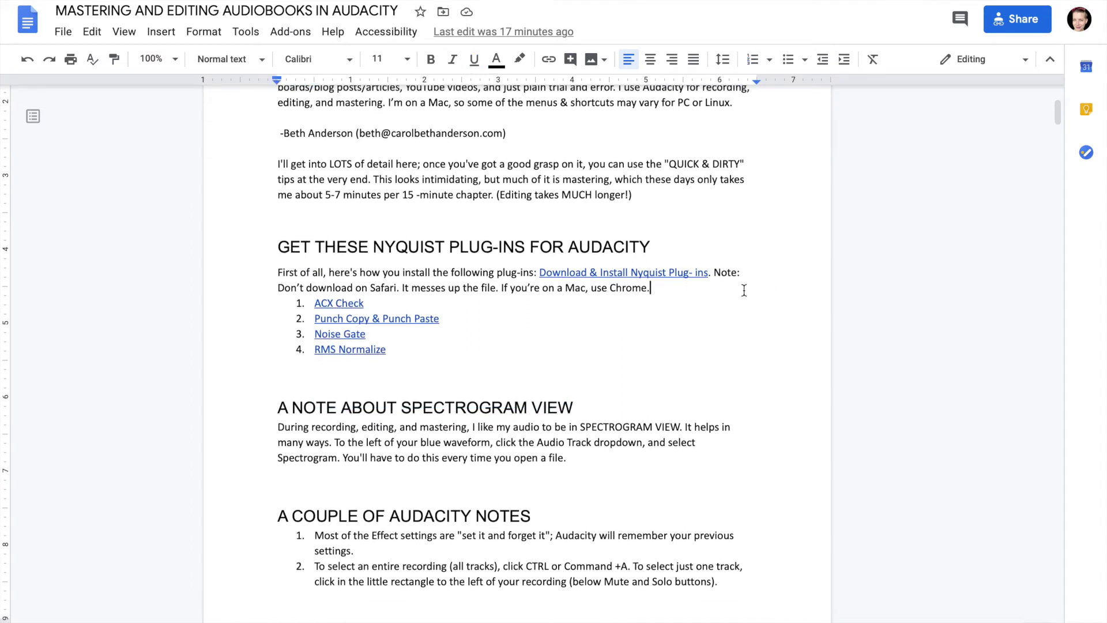
scroll(744, 290, "down", 3)
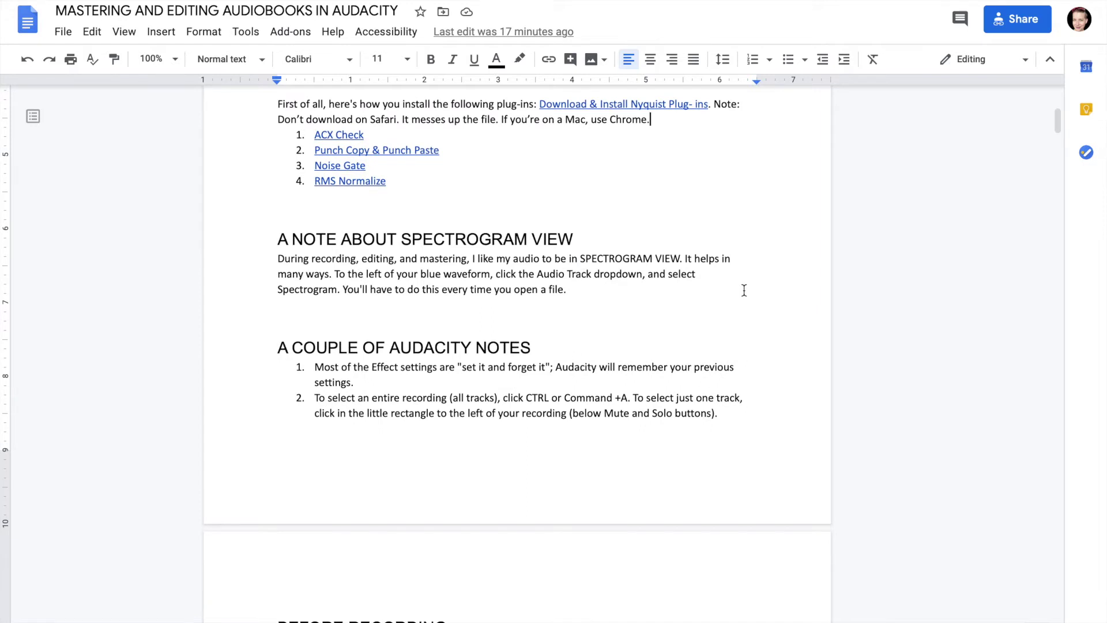
scroll(744, 290, "down", 1)
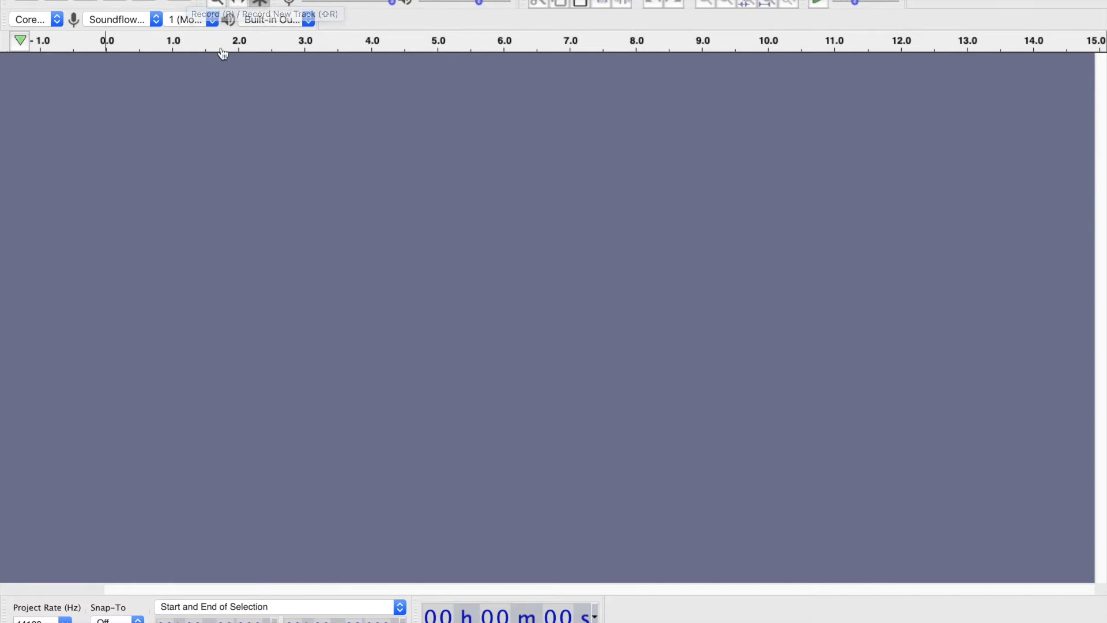
Switch to Audacity and set the recording device to Built-in Microphone
left_click(152, 21)
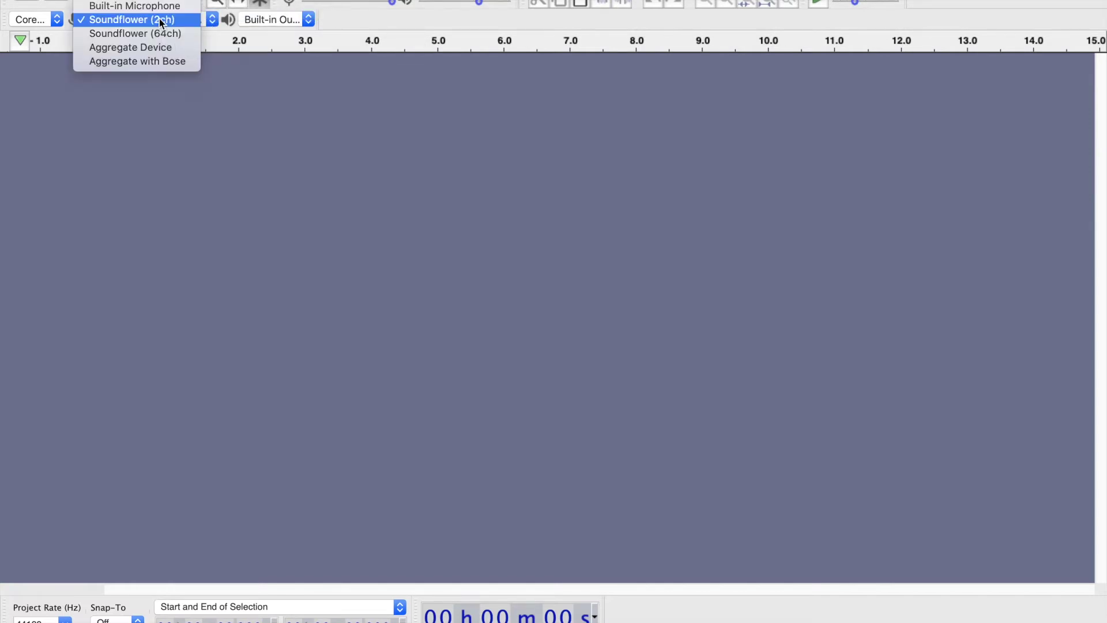
left_click(161, 21)
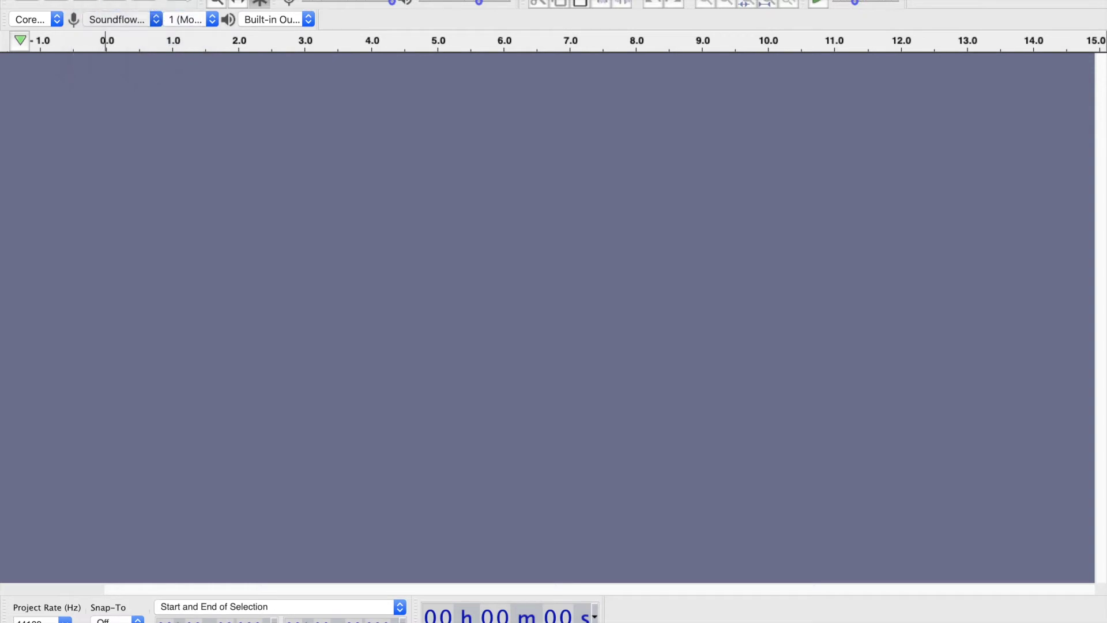
left_click(158, 22)
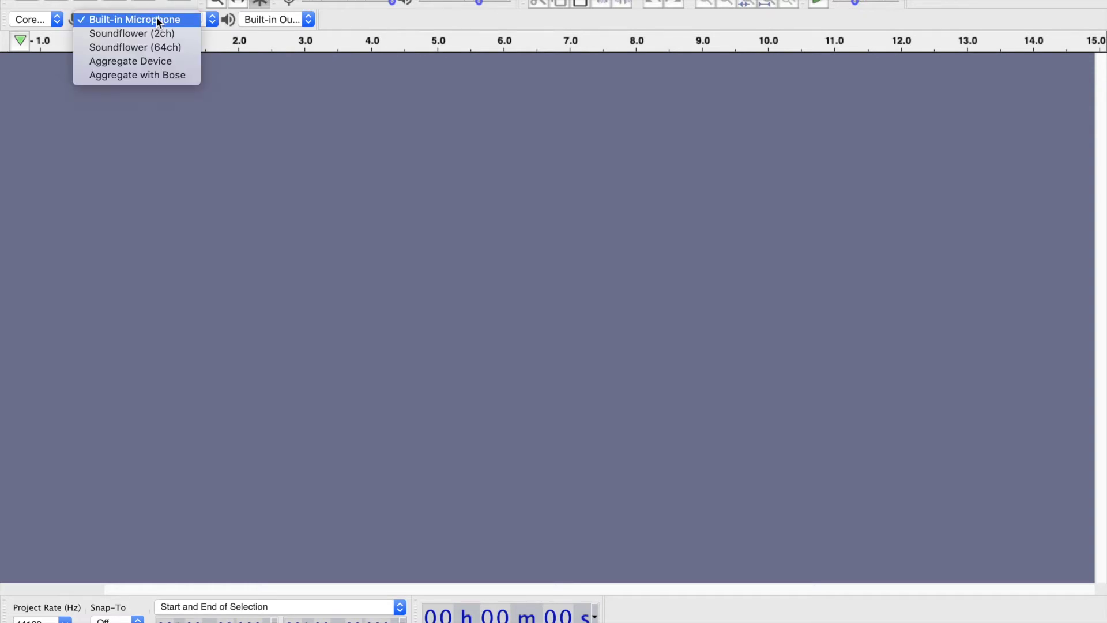
left_click(147, 20)
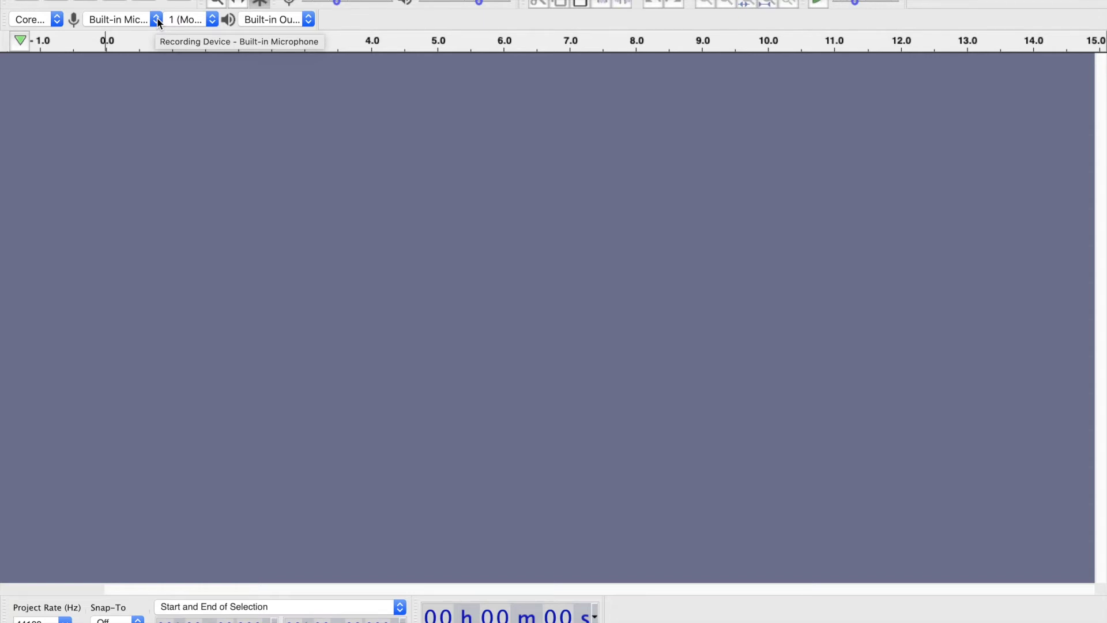
Examine the available recording devices and where to quit Audacity, keeping Built-in Microphone as the recording device
left_click(58, 0)
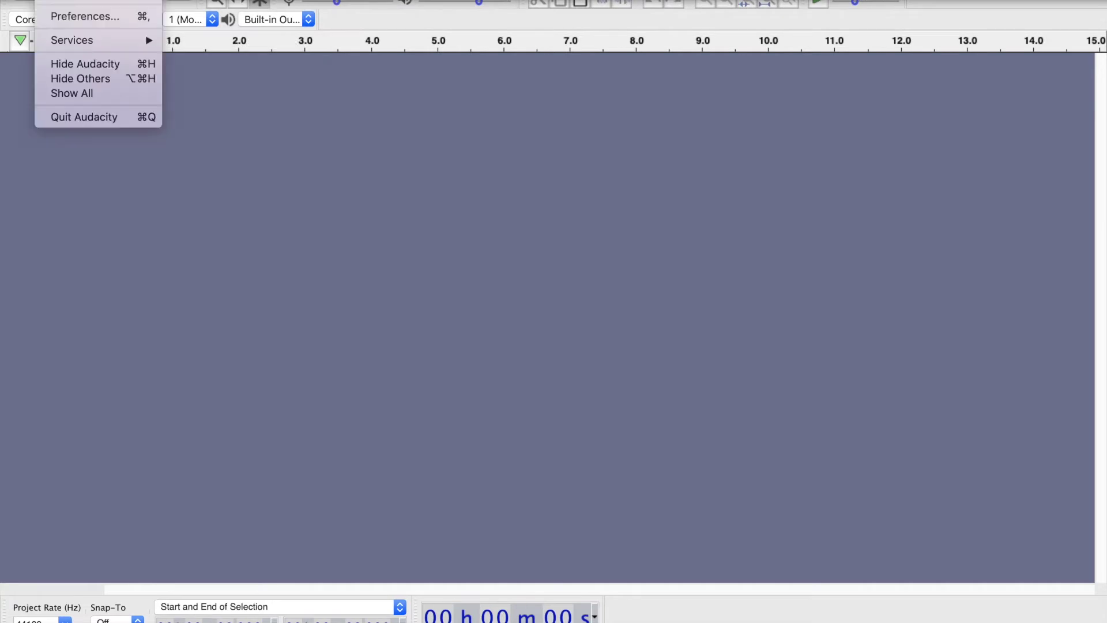
left_click(74, 161)
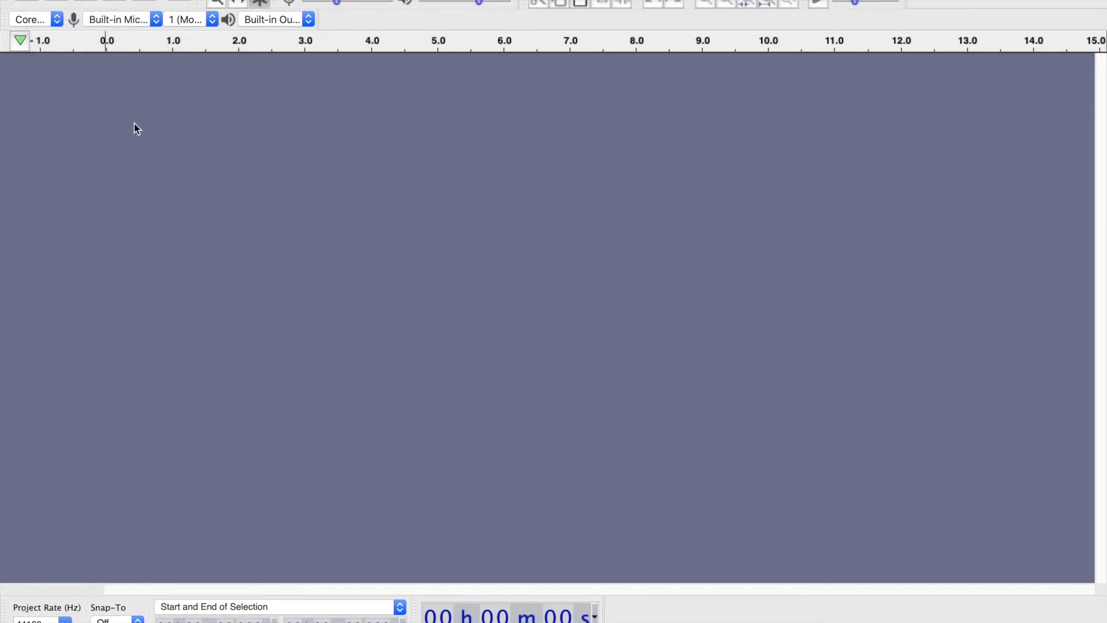
left_click(157, 19)
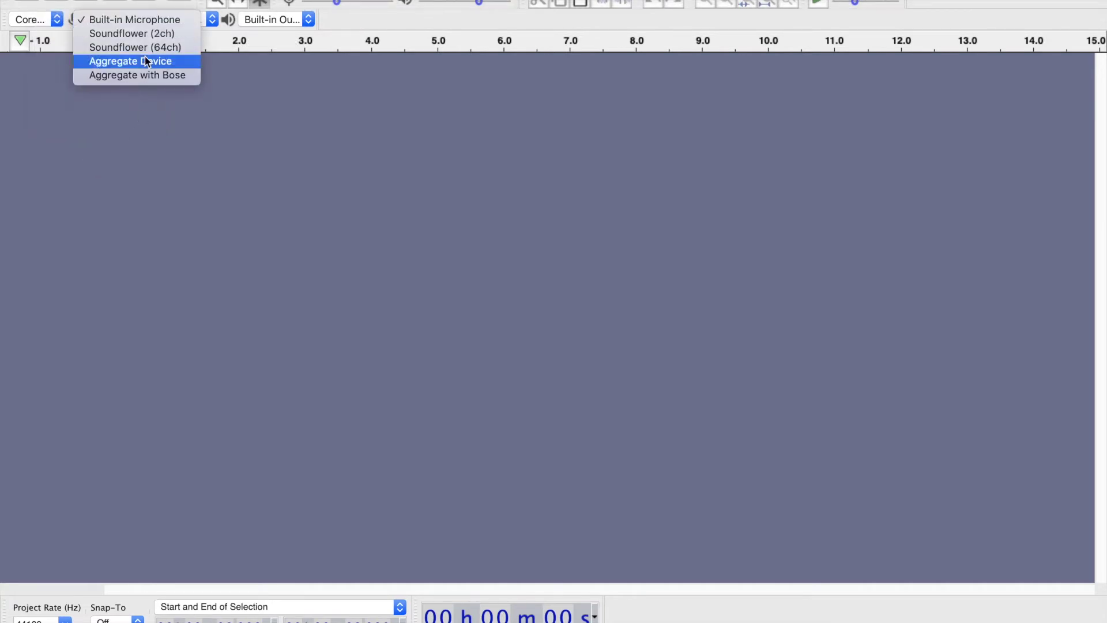
left_click(139, 134)
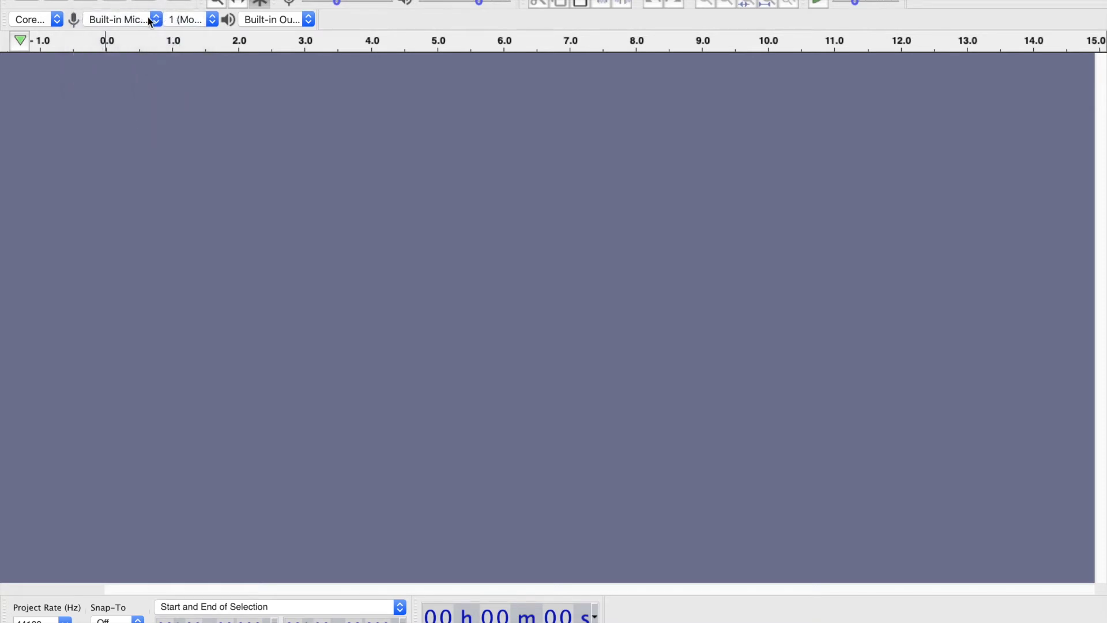
left_click(148, 19)
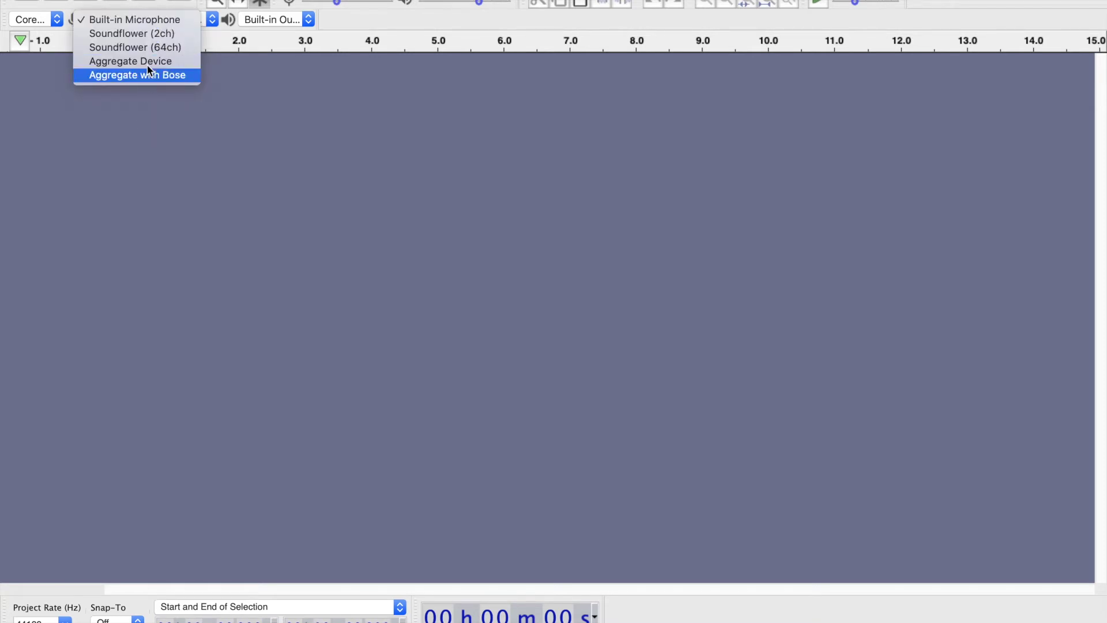
left_click(140, 135)
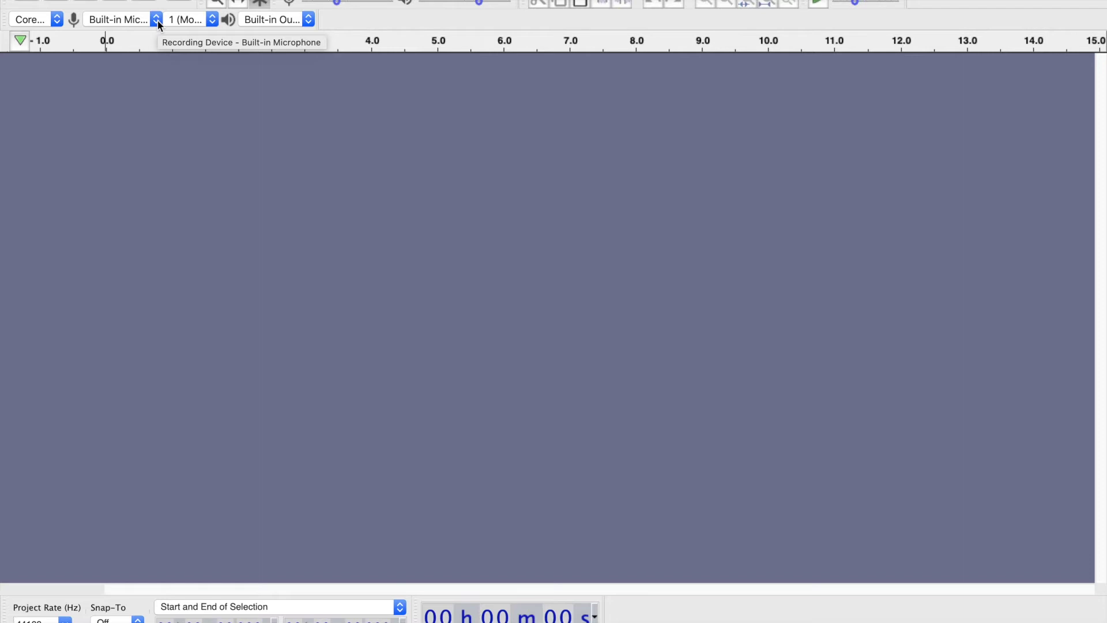
left_click(156, 20)
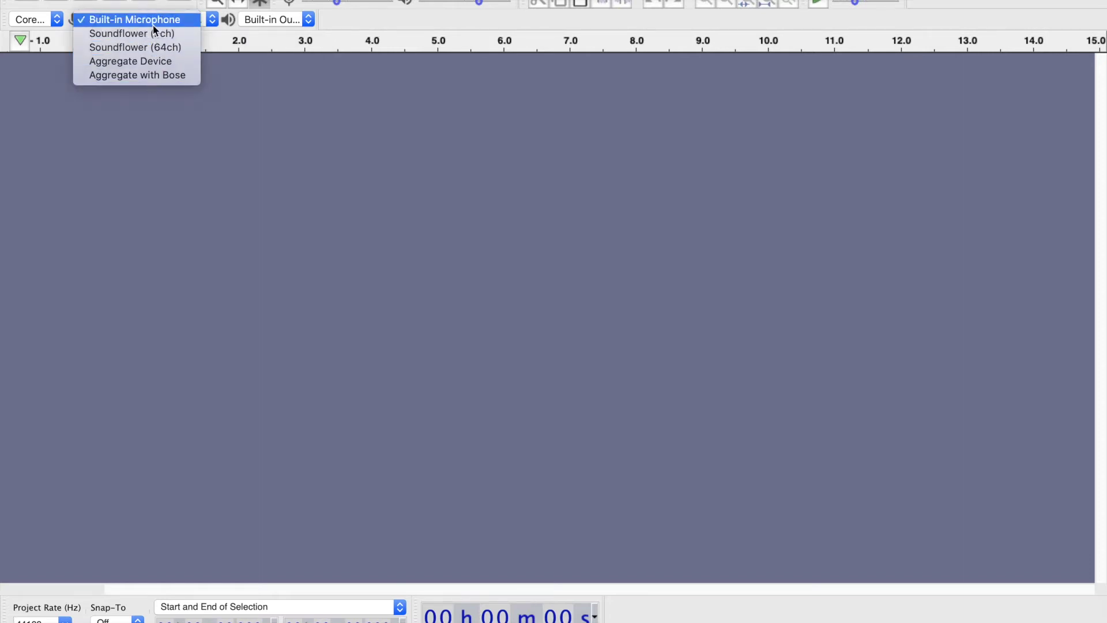
left_click(153, 24)
left_click(54, 0)
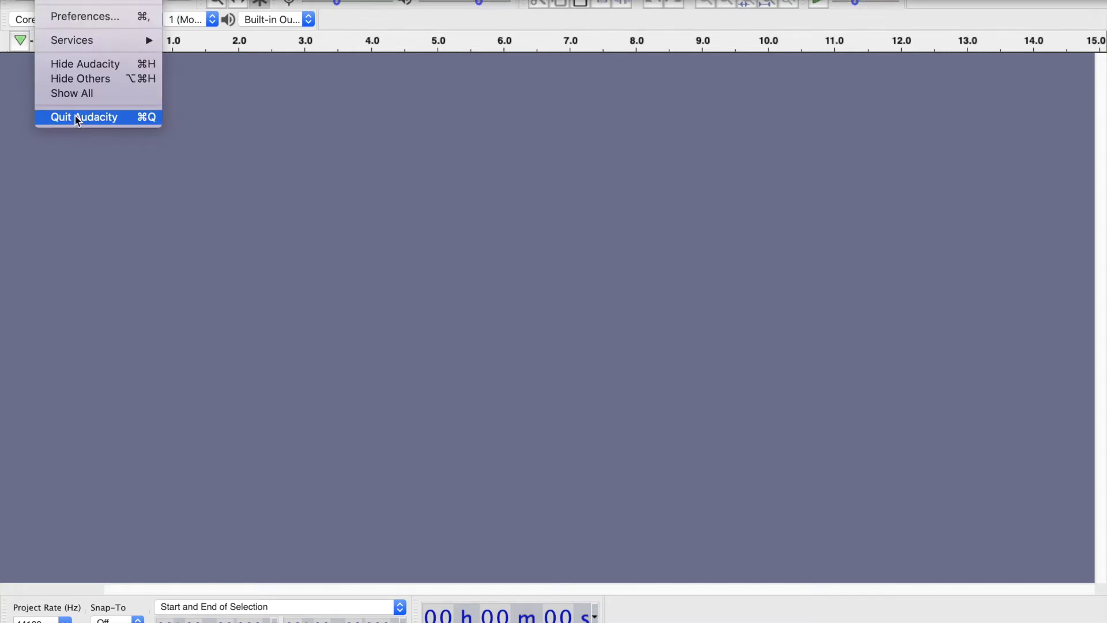
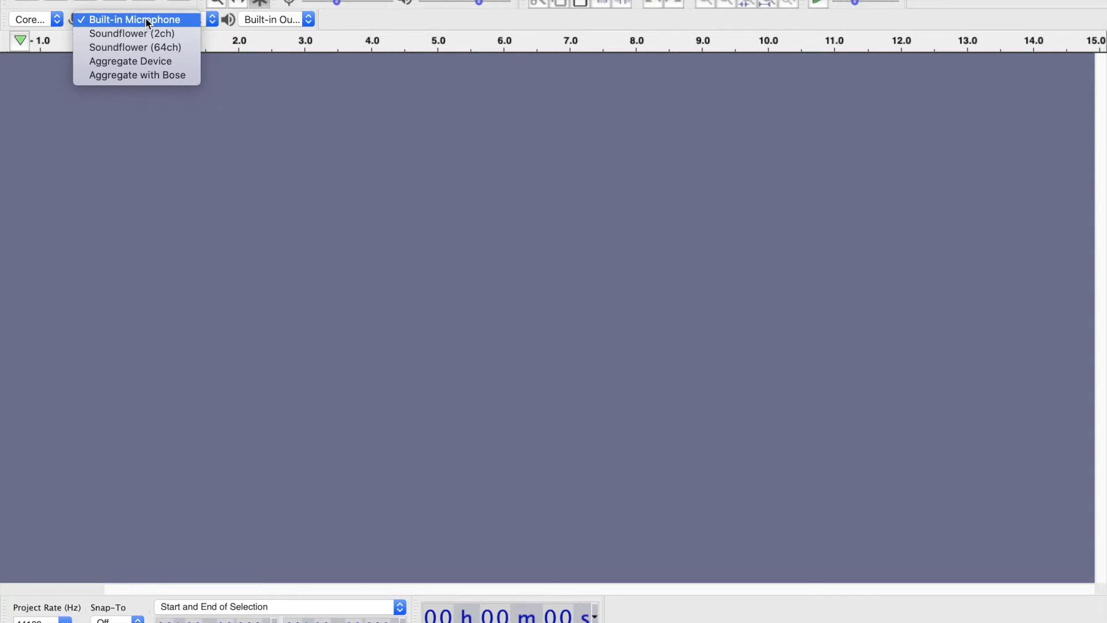
Record a mono test clip about 7 seconds long with the built-in microphone and stop the recording
key("r")
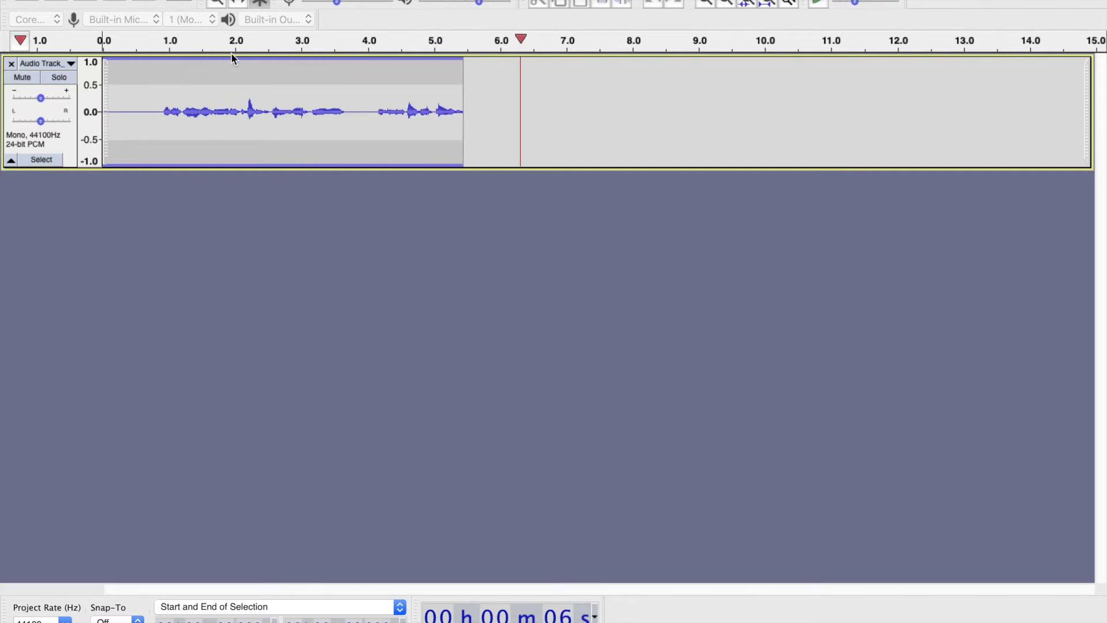
key("space")
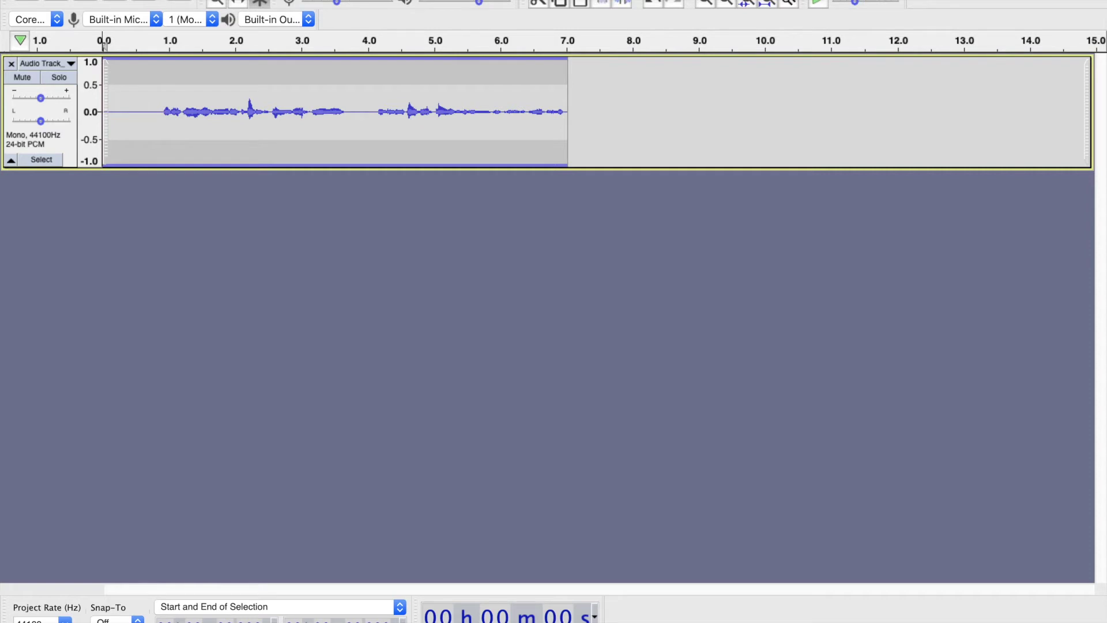
Play back the test recording and stop it, highlight a stretch of its waveform from about 0.9 s, and deselect the track
key("space")
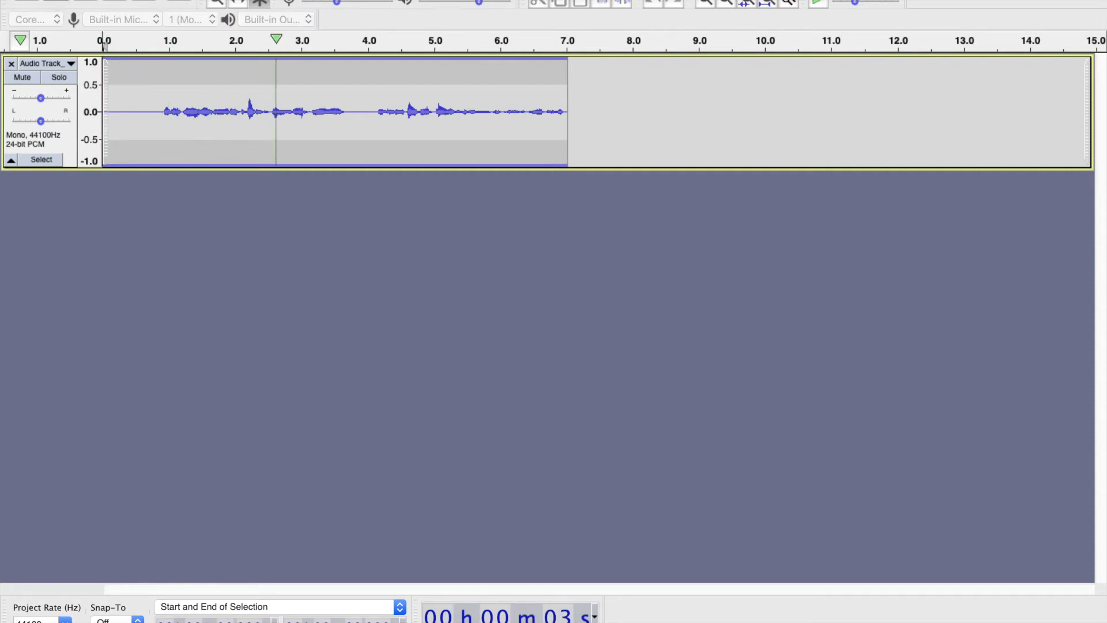
key("space")
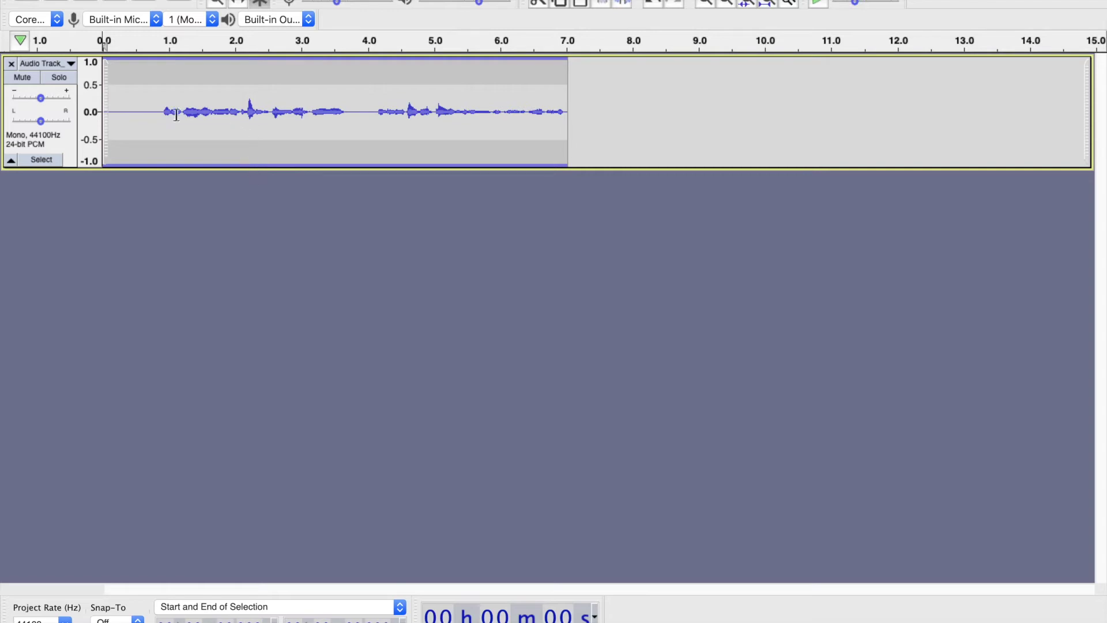
left_click_drag(161, 110, 372, 110)
left_click_drag(494, 110, 505, 110)
left_click(363, 211)
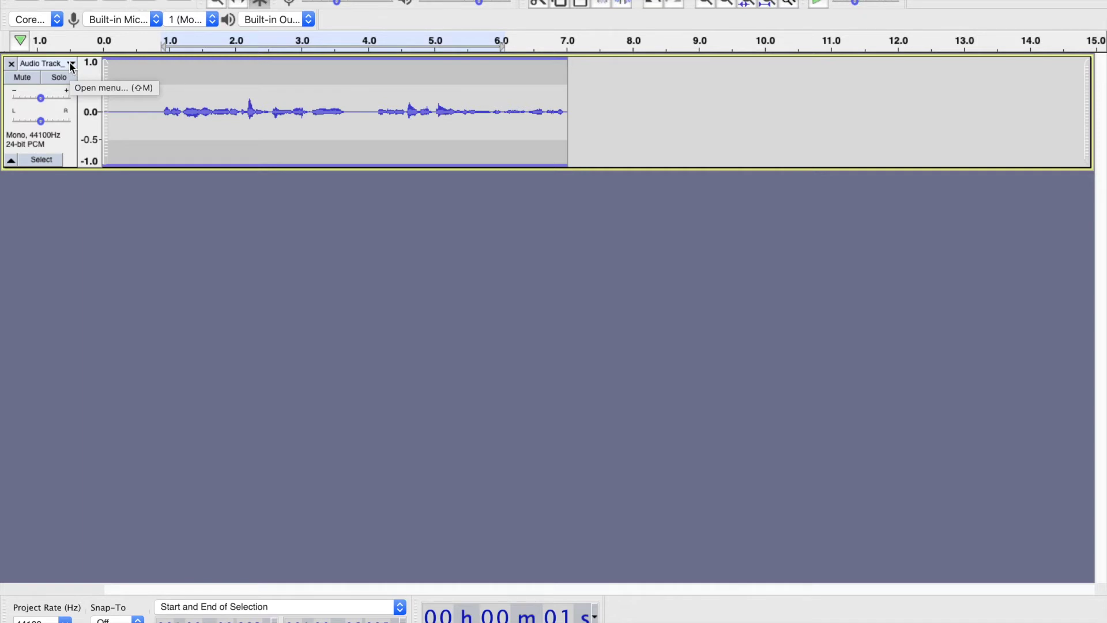
Display the audio track in Spectrogram view and increase the track height to about double
left_click(70, 61)
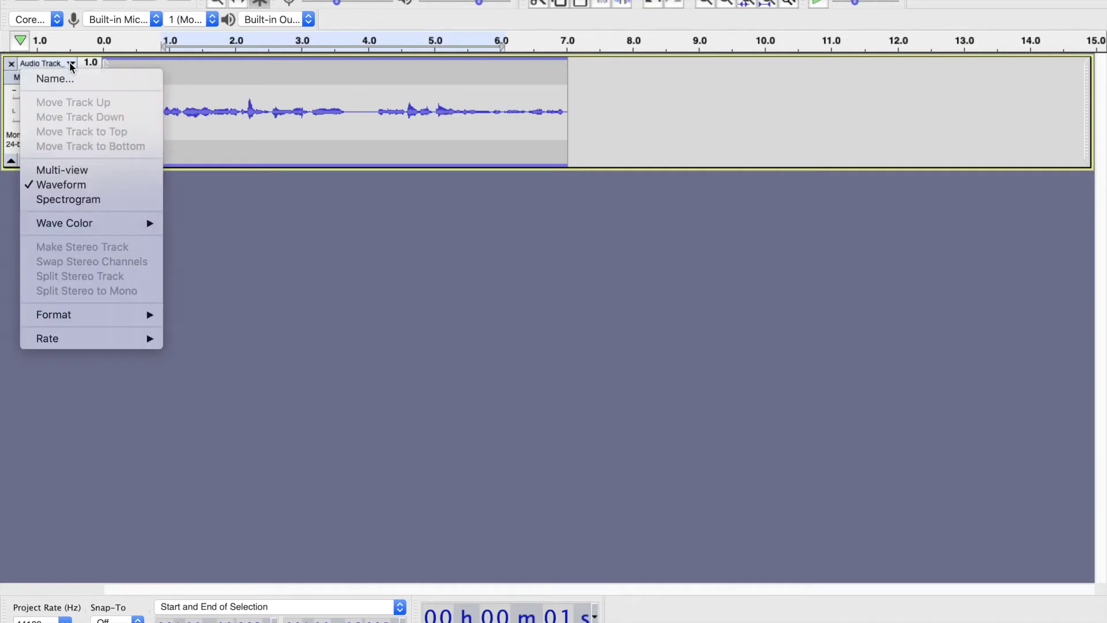
left_click(44, 201)
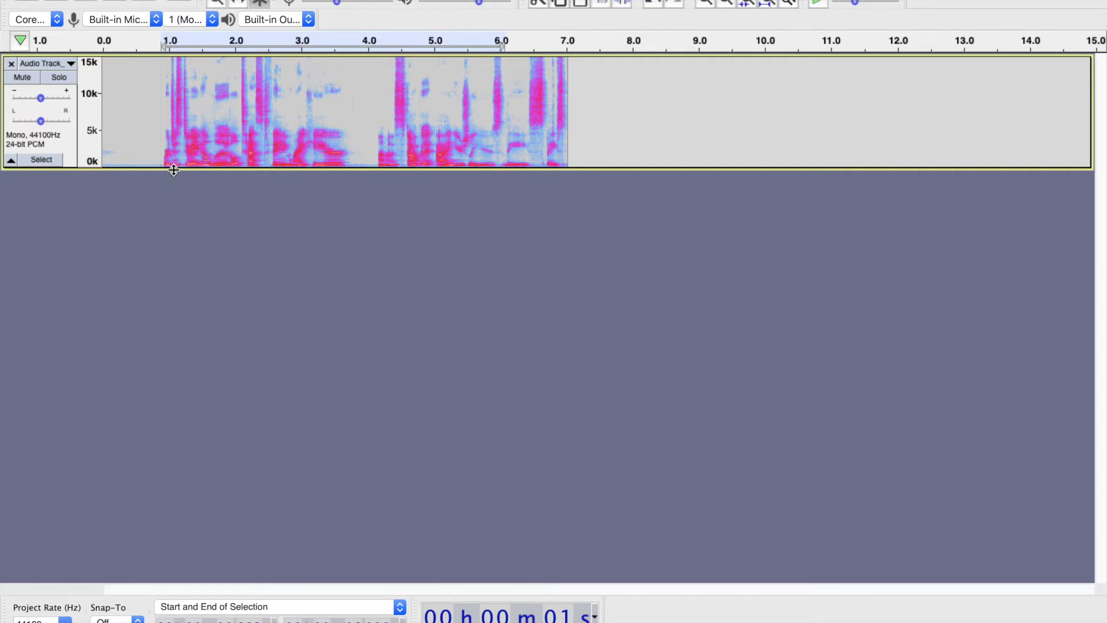
left_click_drag(172, 168, 172, 281)
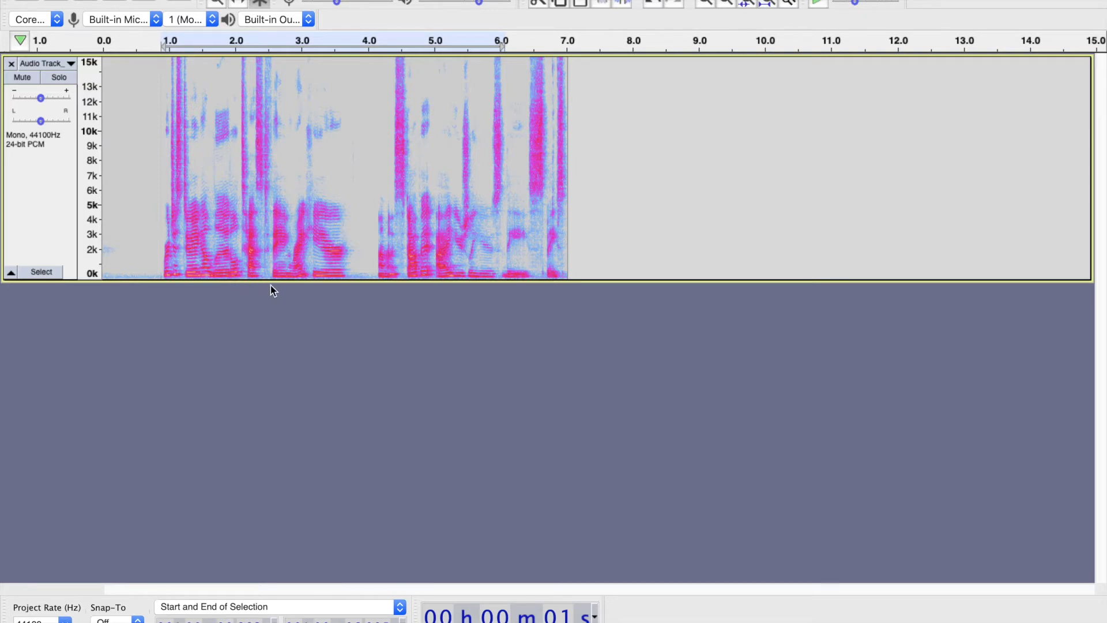
Examine the first spoken sounds in the spectrogram and check which display view the track uses
left_click(168, 273)
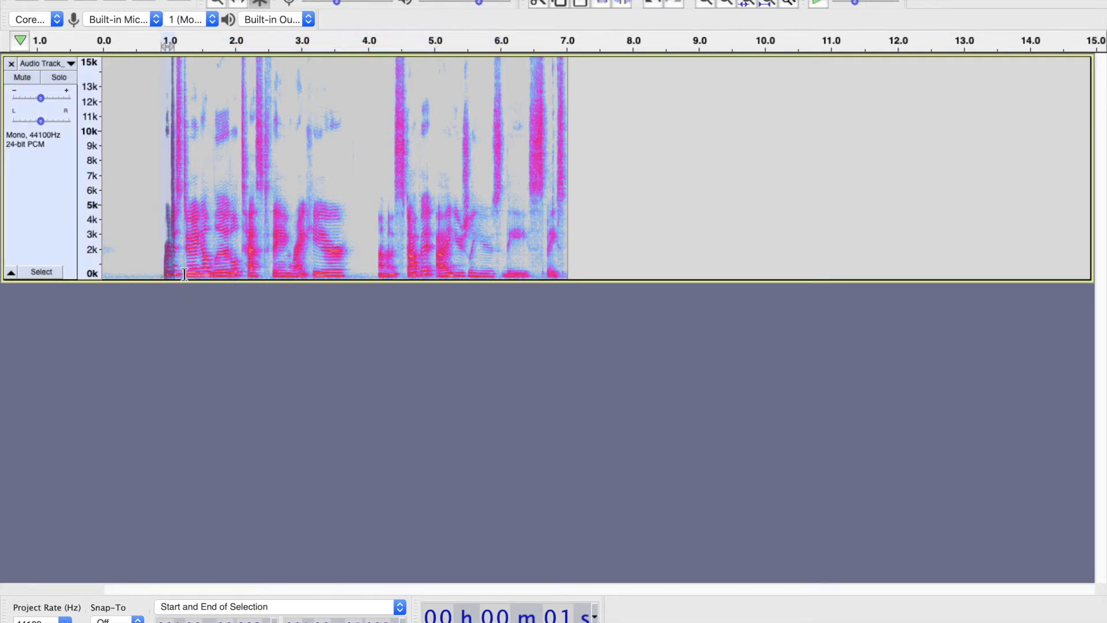
left_click(208, 256)
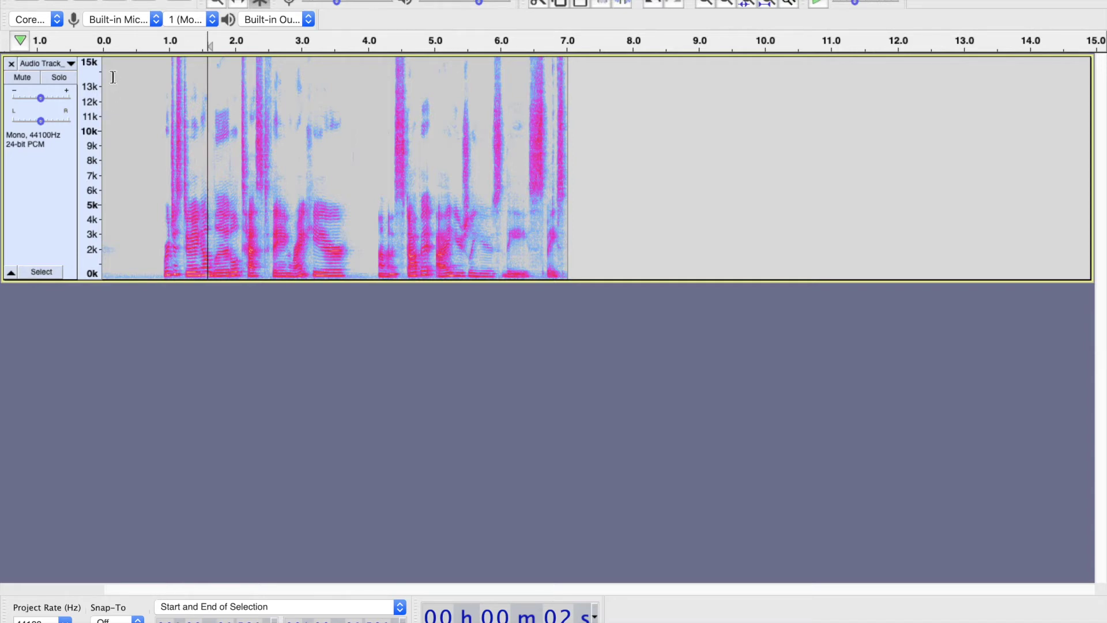
left_click(71, 63)
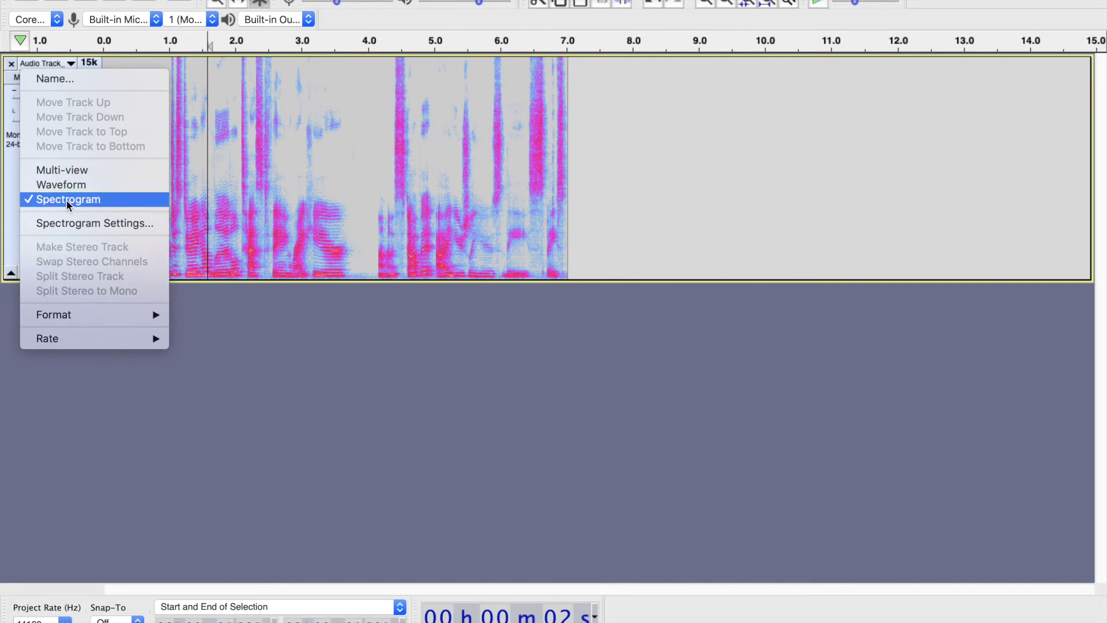
left_click(257, 330)
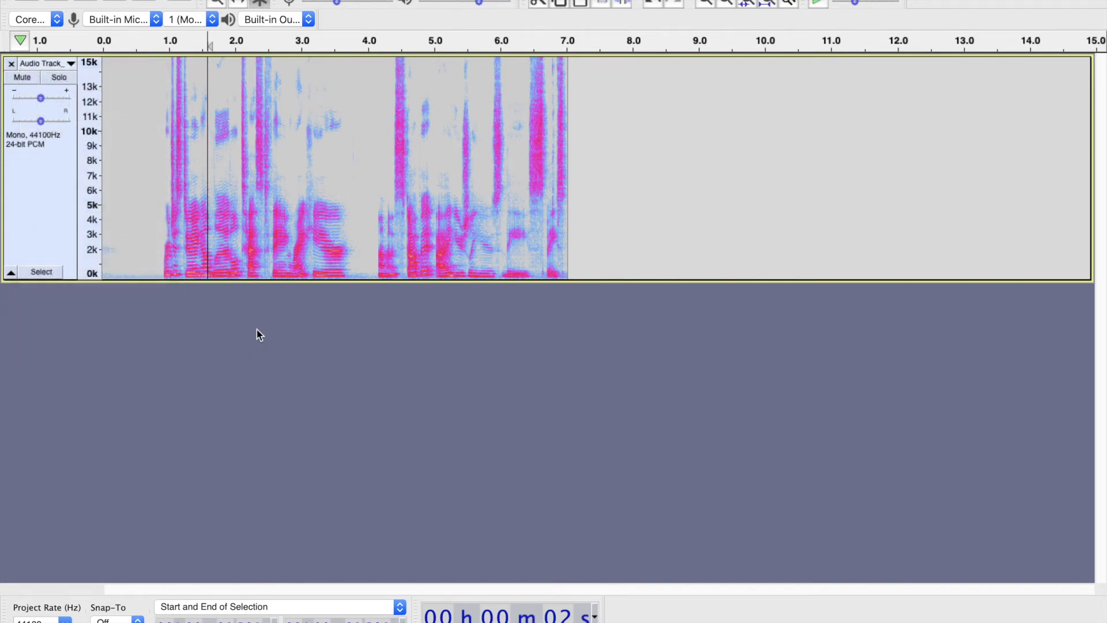
Set the project rate to 44100 Hz and check the recording channel options, keeping 1 (Mono) Recording Channel
key("super+Tab")
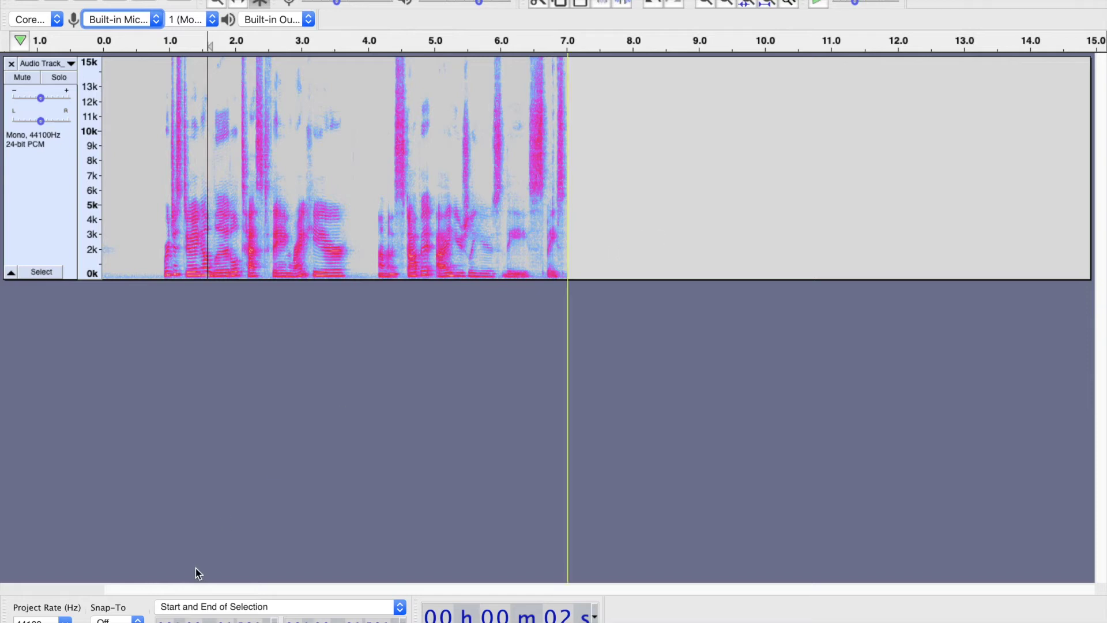
left_click(64, 621)
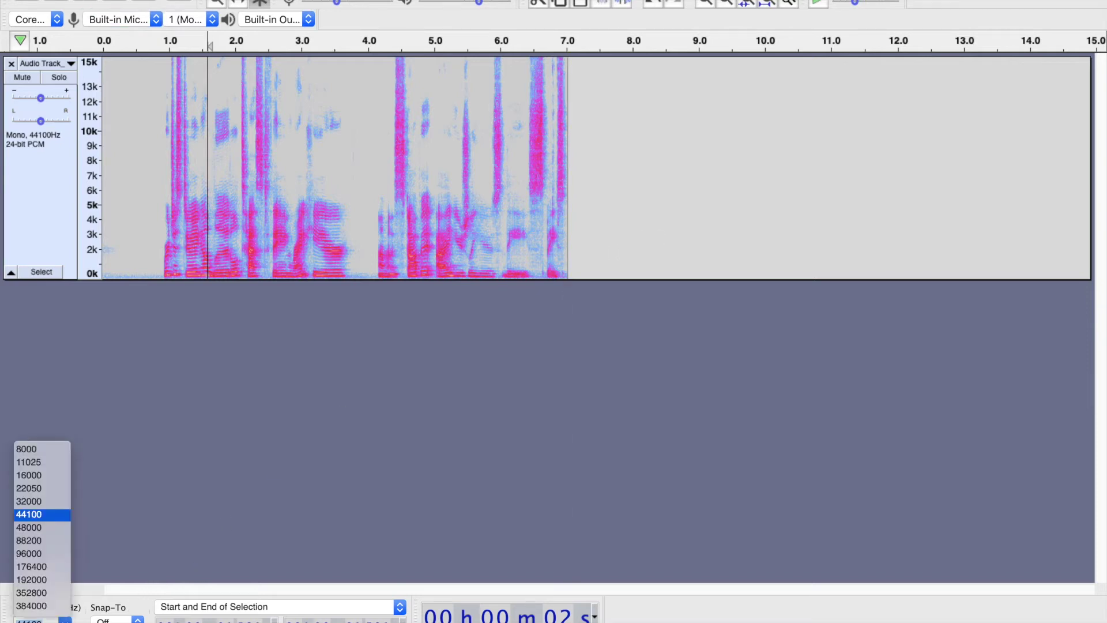
left_click(57, 518)
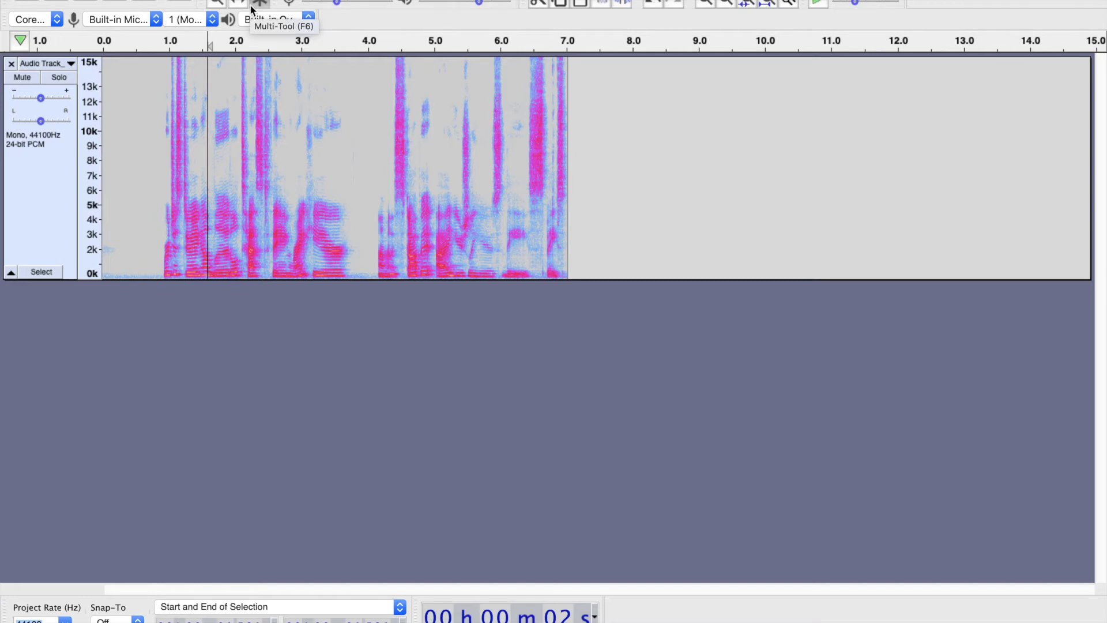
left_click(215, 19)
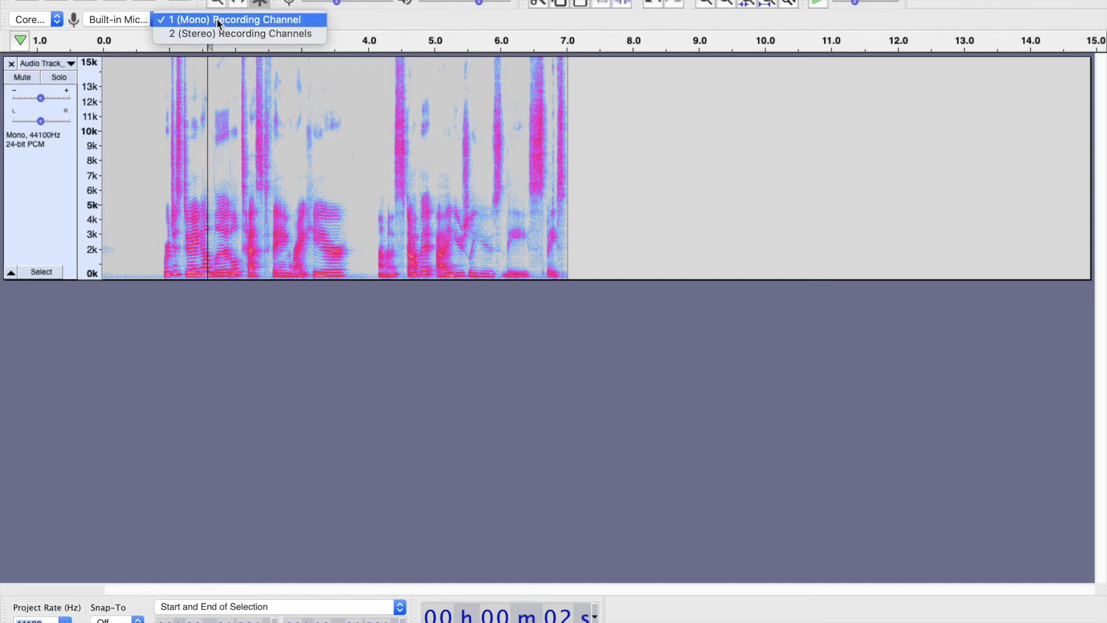
left_click(132, 383)
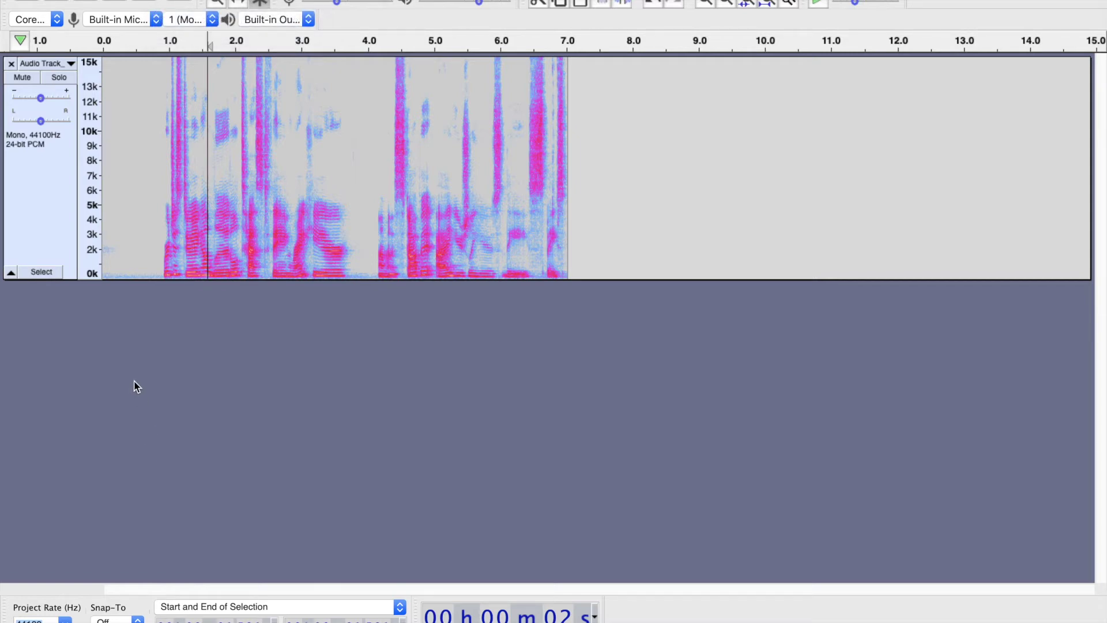
Choose Built-in Microphone as the recording device and Built-in Output as the playback device
left_click(153, 20)
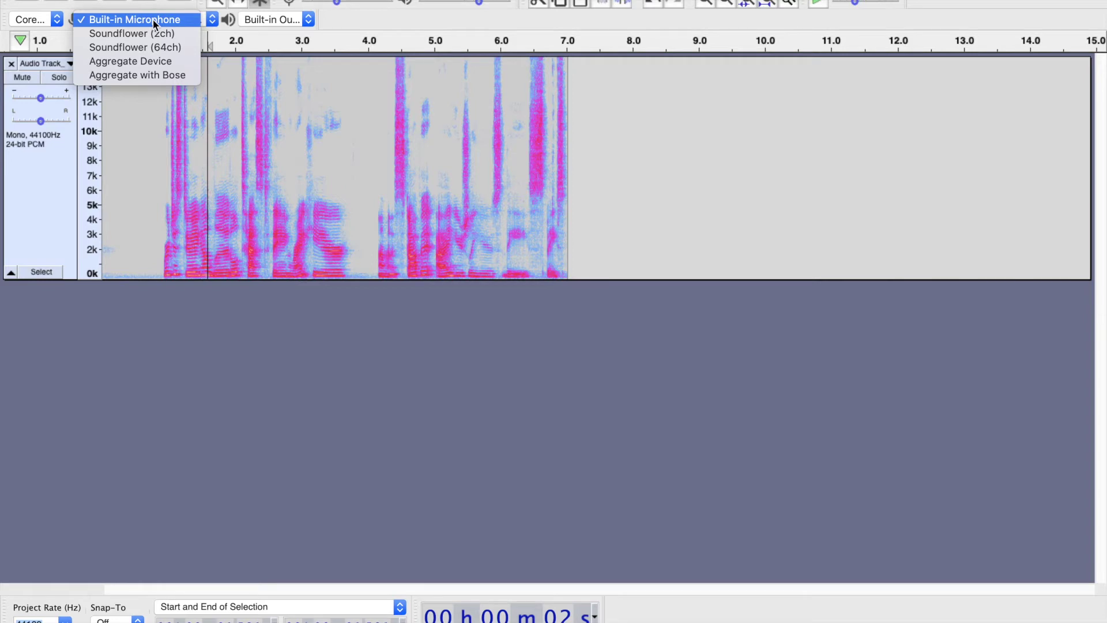
left_click(154, 20)
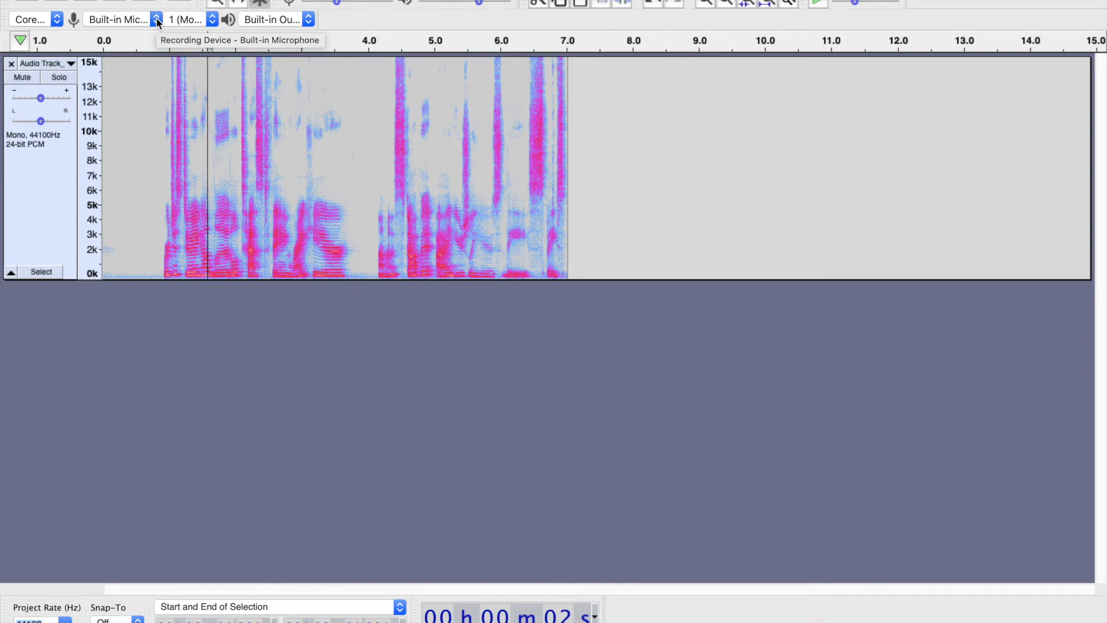
left_click(310, 19)
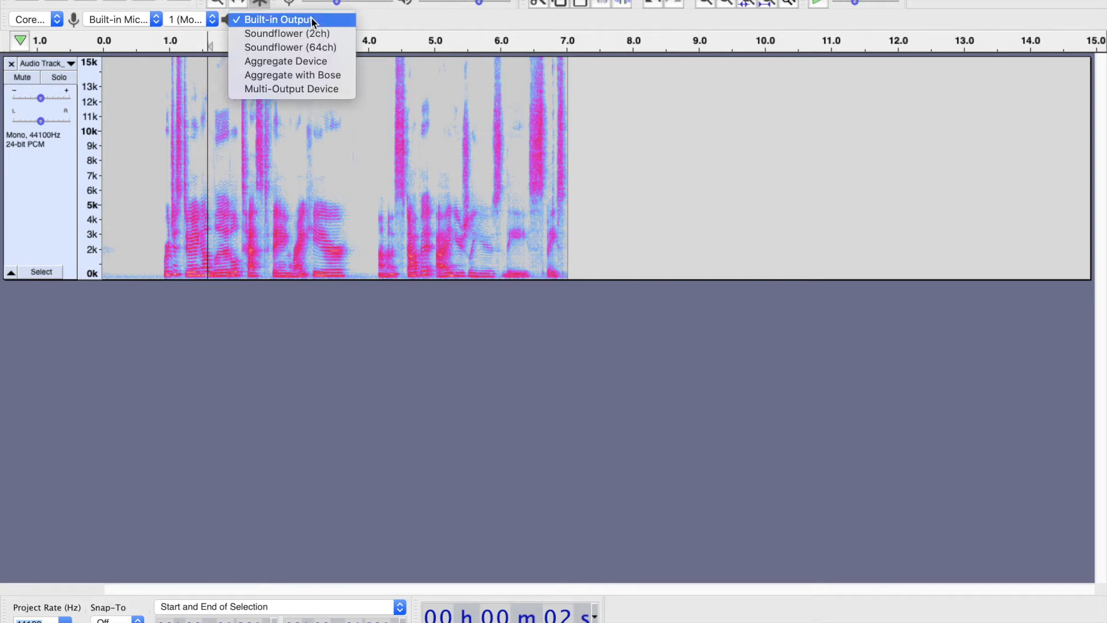
left_click(312, 20)
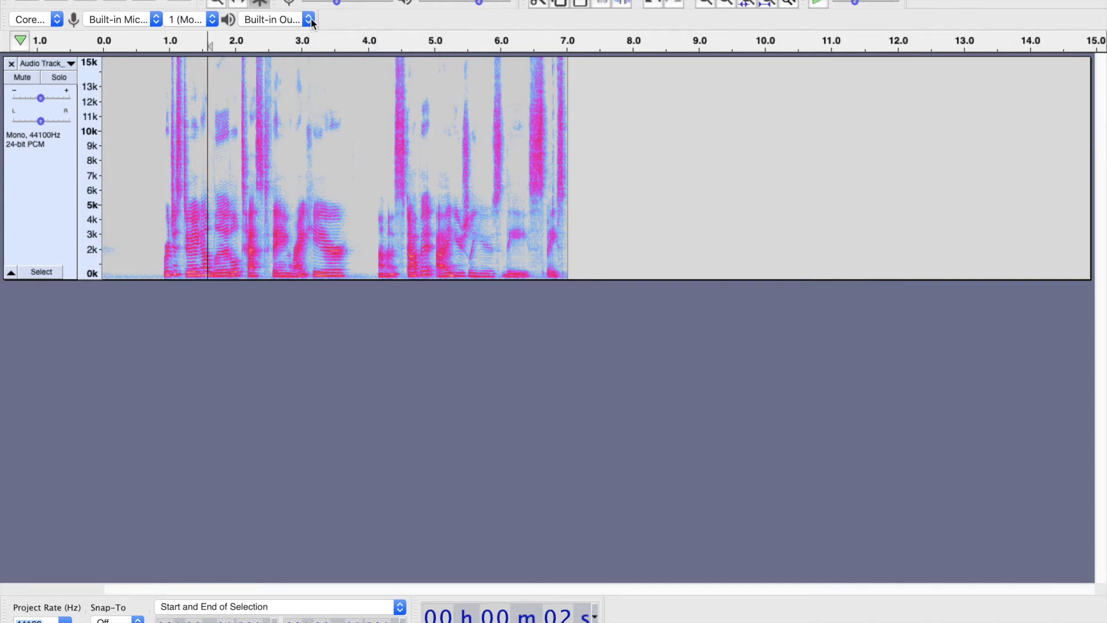
Consult the guide's note on selecting tracks in the browser, return to Audacity, and practise selecting the whole audio track and clearing the selection
key("ctrl+Right")
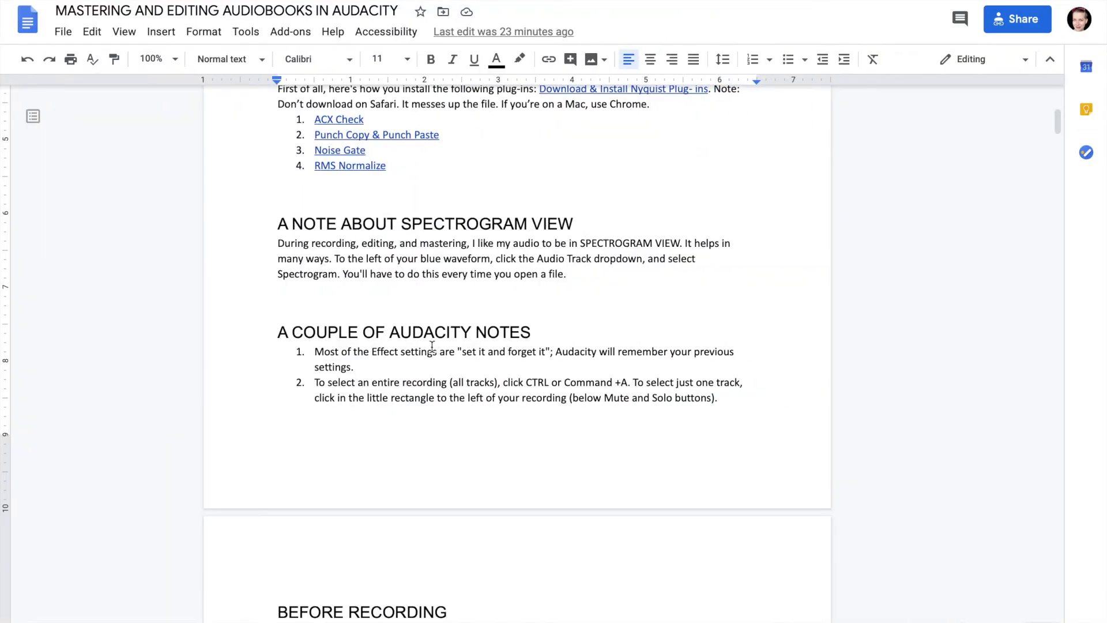
key("ctrl+Left")
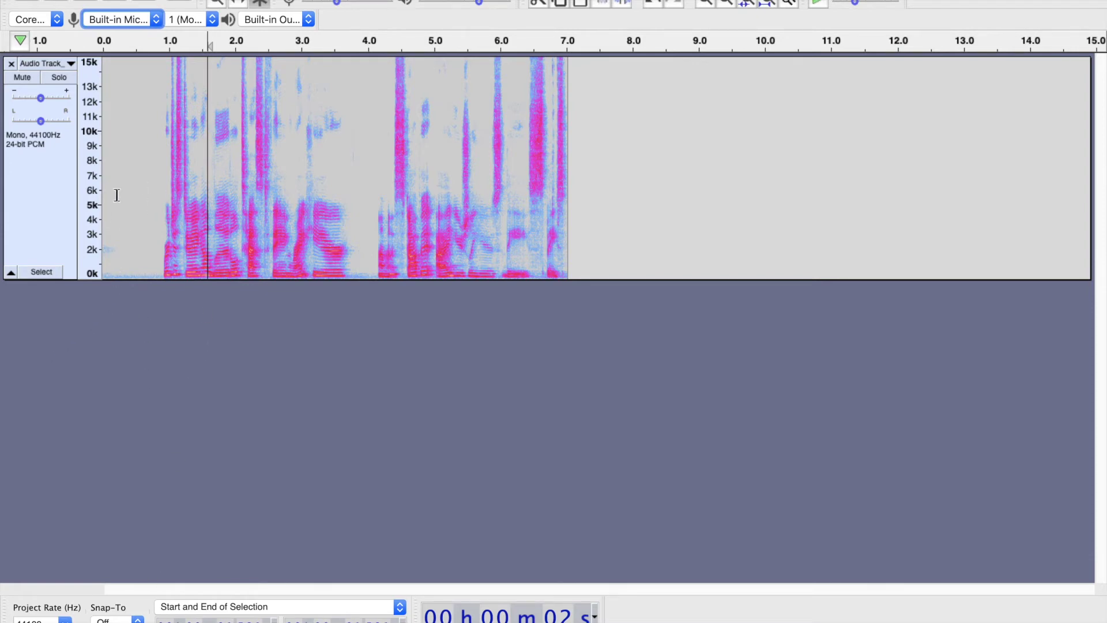
left_click(44, 192)
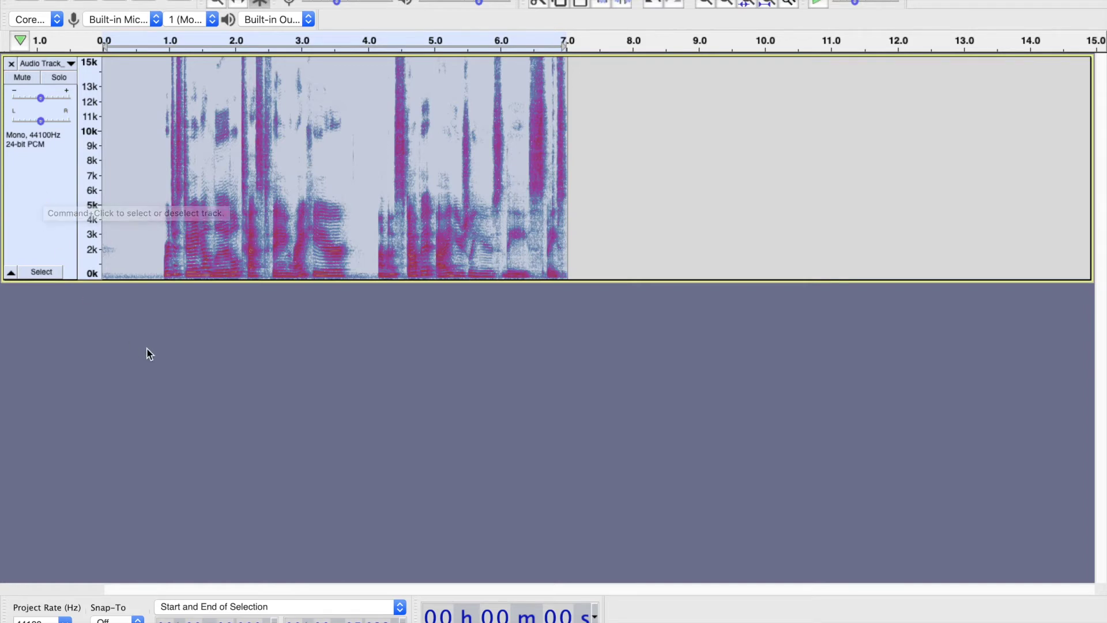
left_click(148, 366)
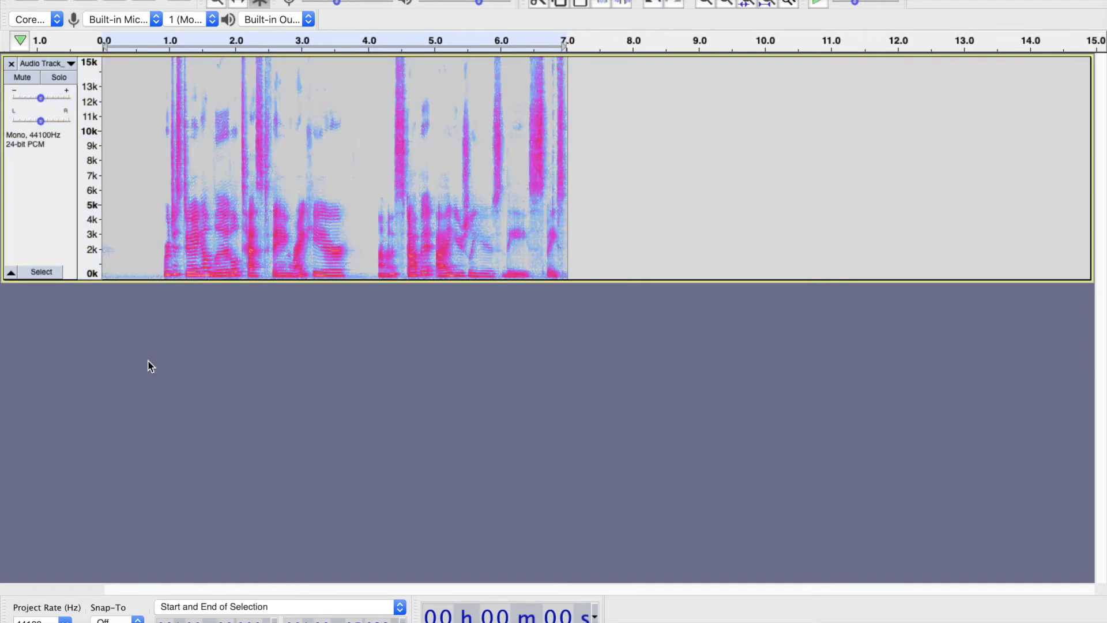
left_click(47, 218)
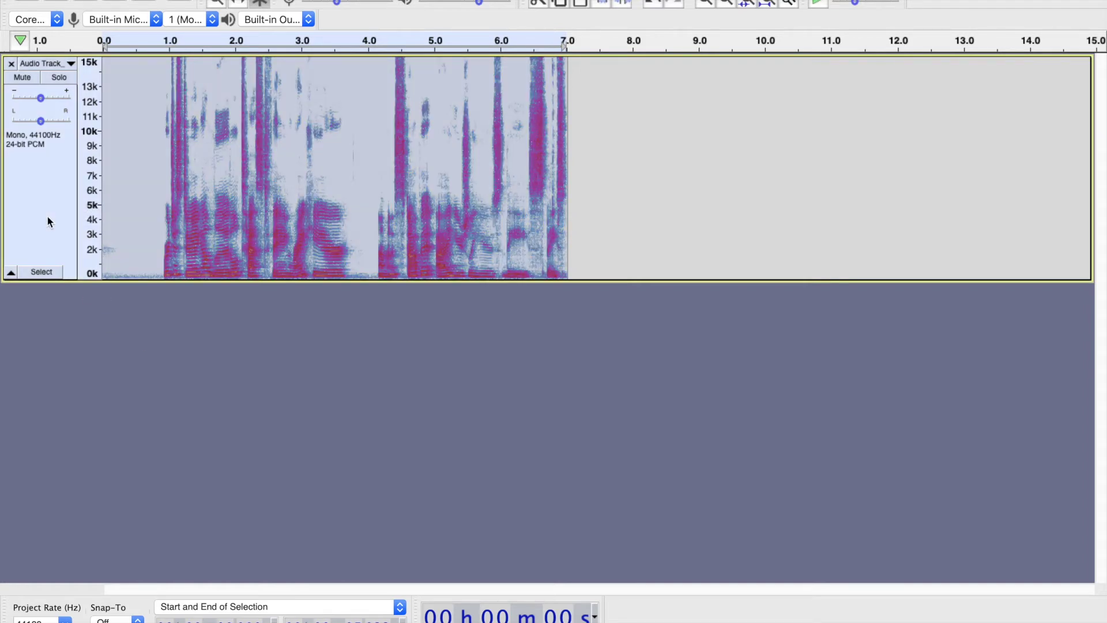
left_click(271, 400)
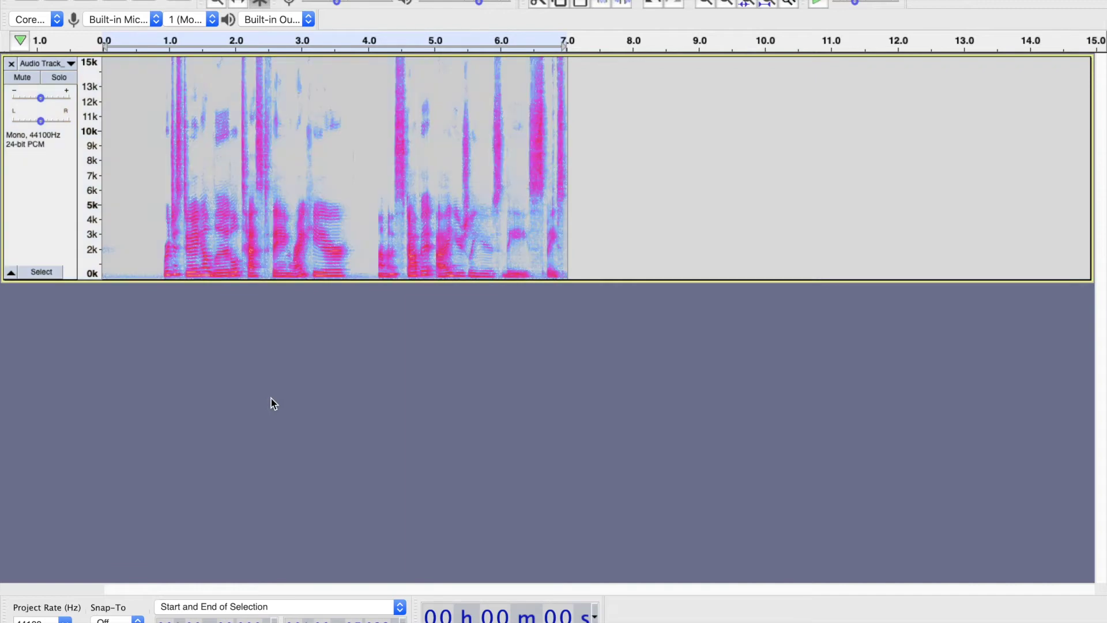
left_click(46, 206)
left_click(296, 188)
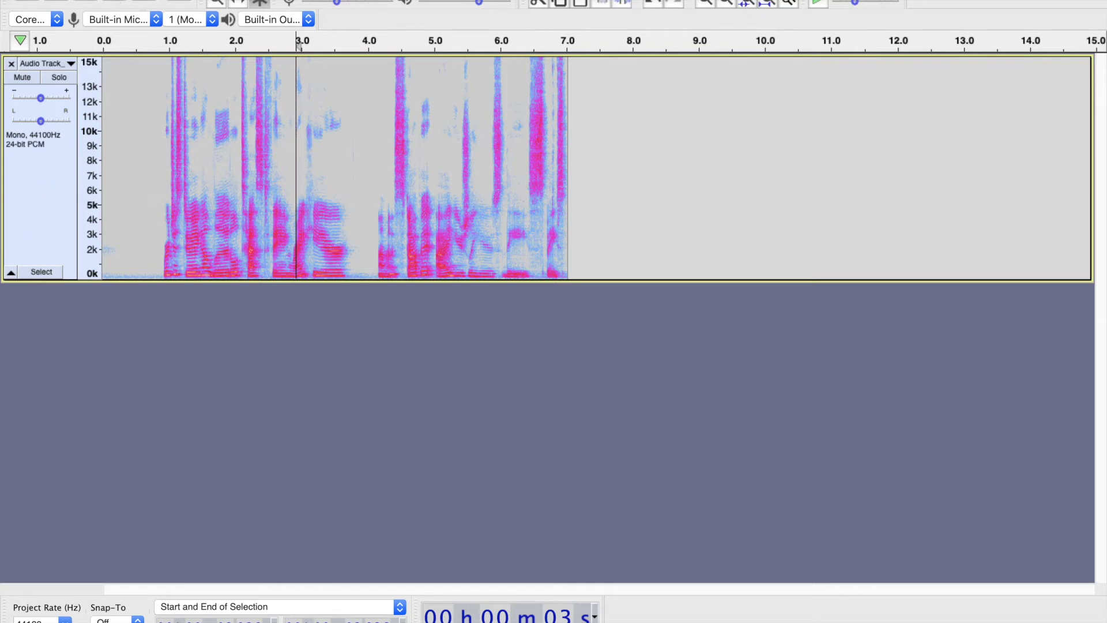
Jump the playback cursor back and forth between the start and the end of the recording
key("Home")
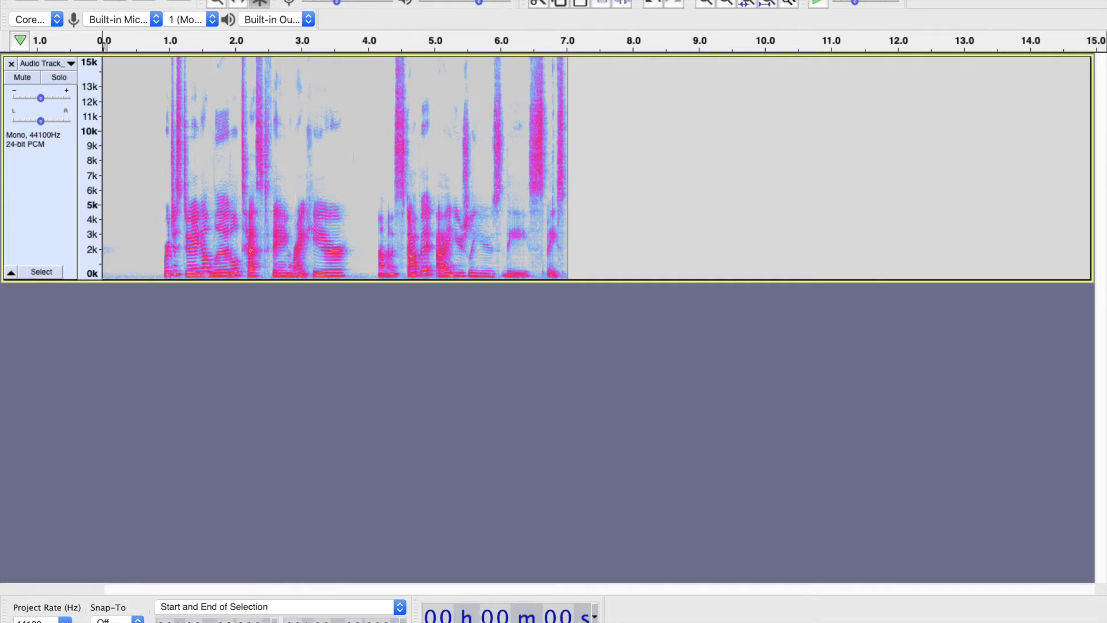
left_click(148, 2)
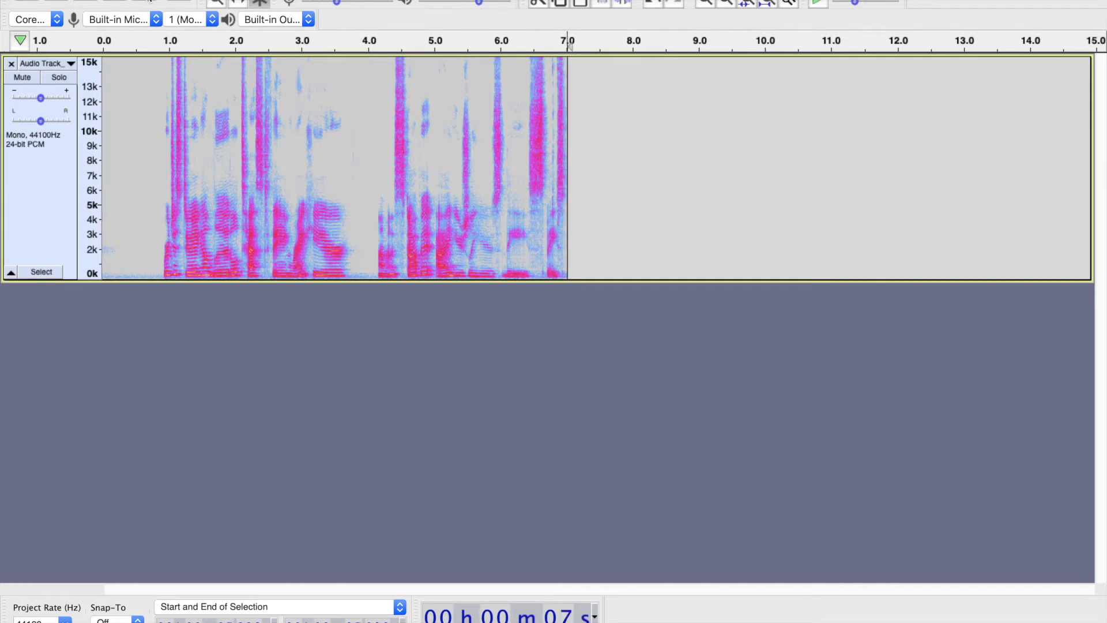
left_click(115, 3)
left_click(144, 2)
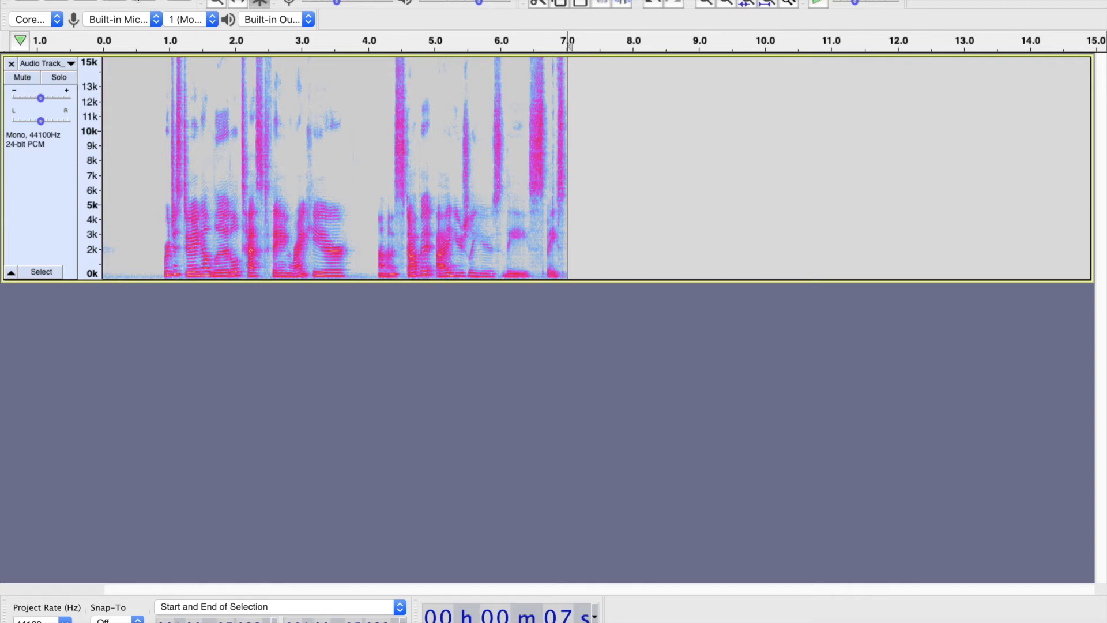
left_click(115, 2)
Place the cursor in the pause at about 4.0 s, play the recording from there, and stop playback
left_click(161, 229)
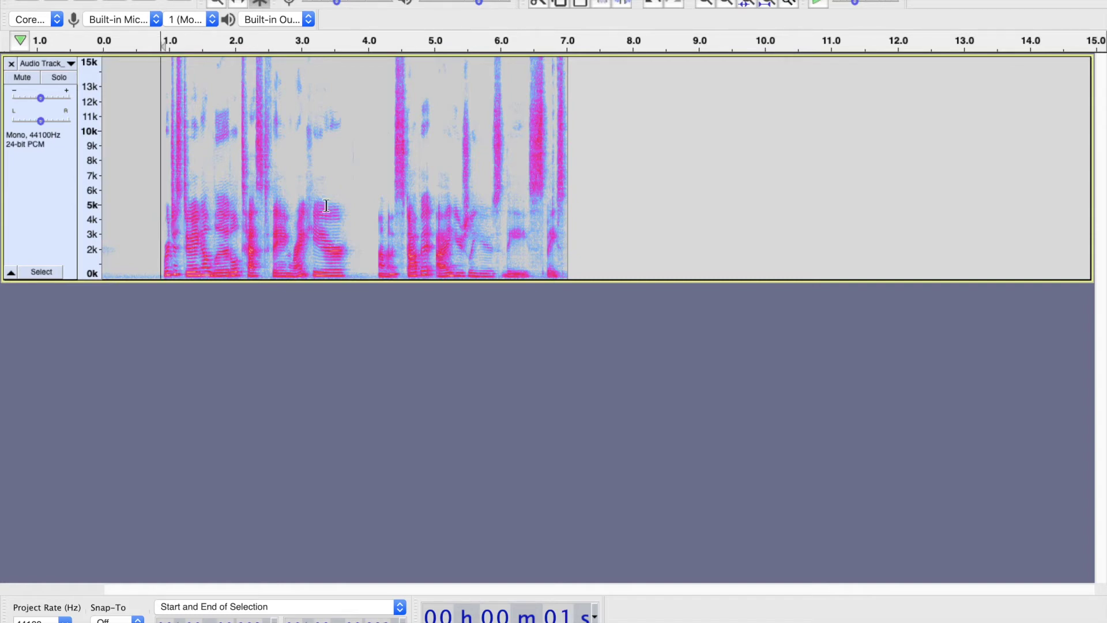
left_click(150, 158)
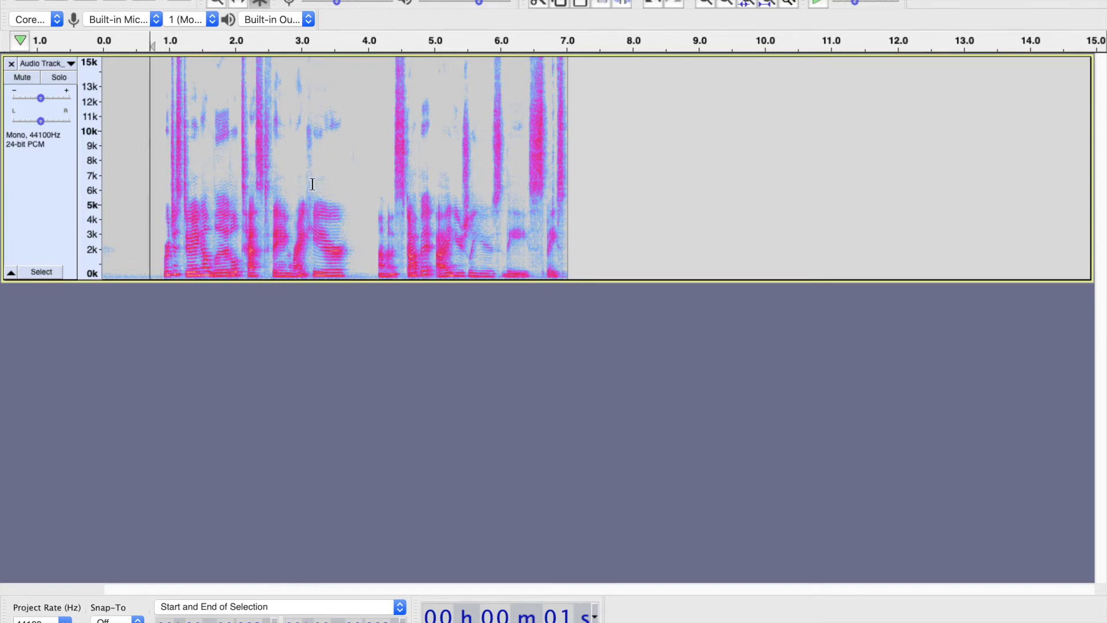
left_click(370, 185)
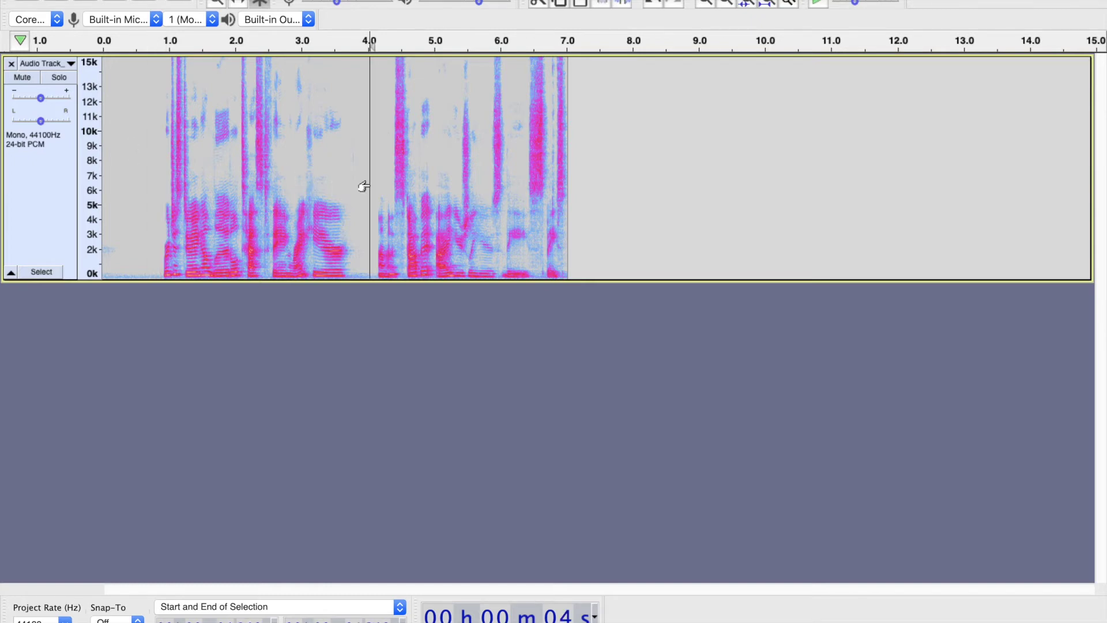
key("space")
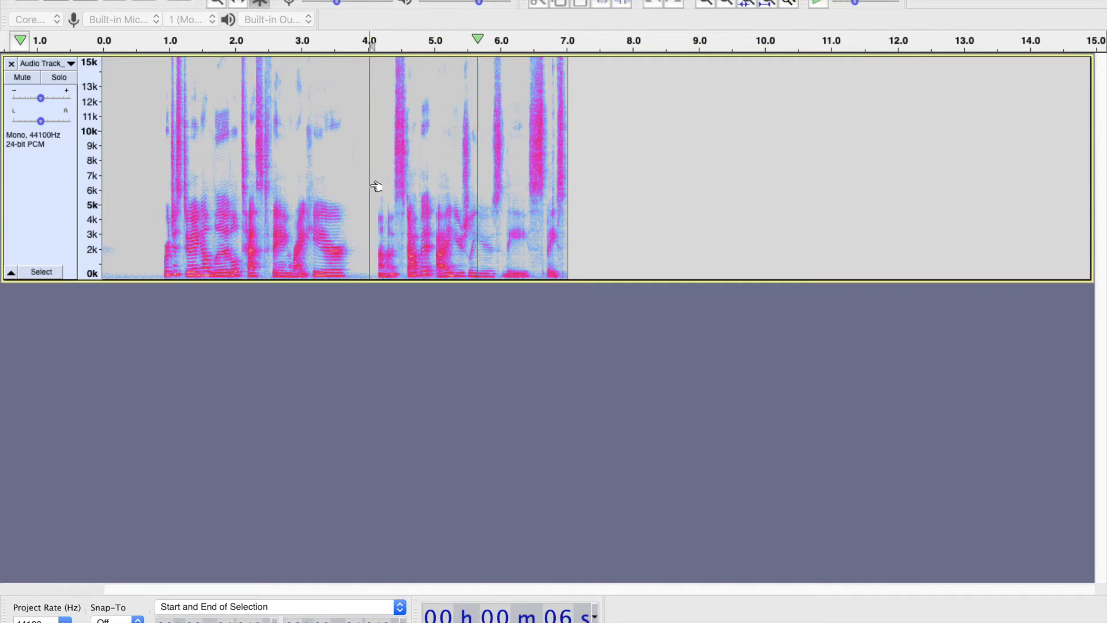
key("space")
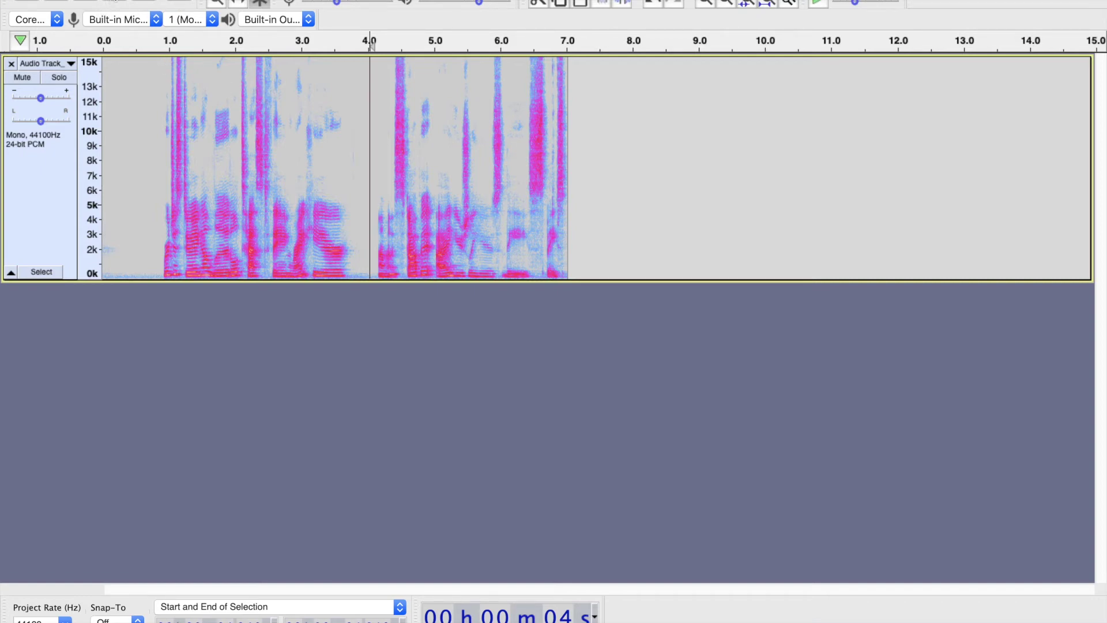
Glance at the audiobook guide in the browser, return to Audacity, and place the cursor at the start of the recording
key("ctrl+Right")
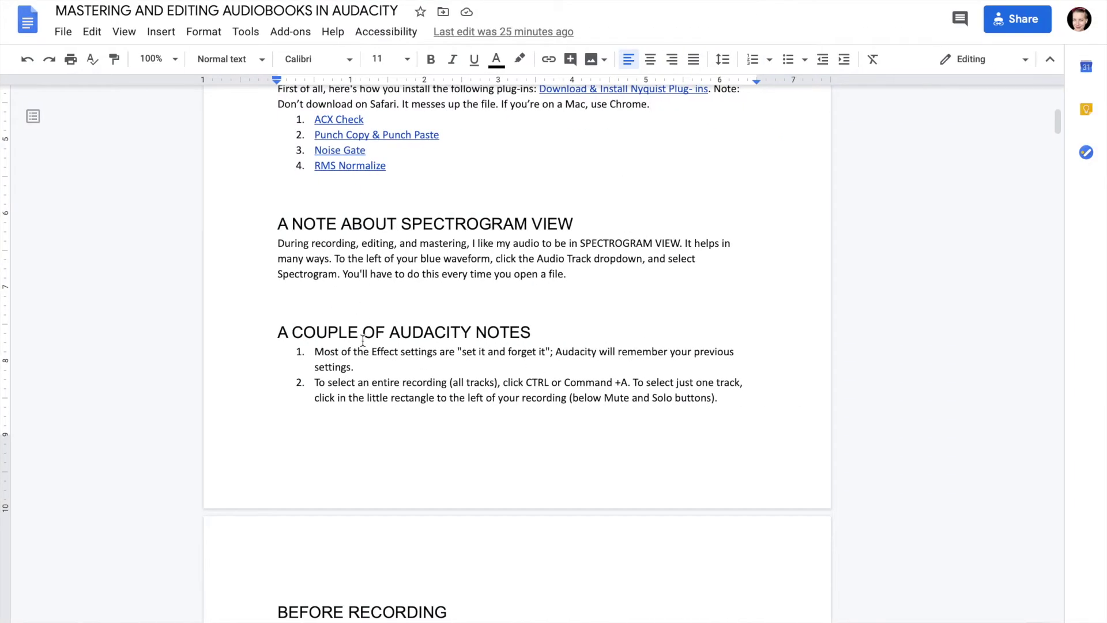
key("ctrl+Left")
left_click(99, 162)
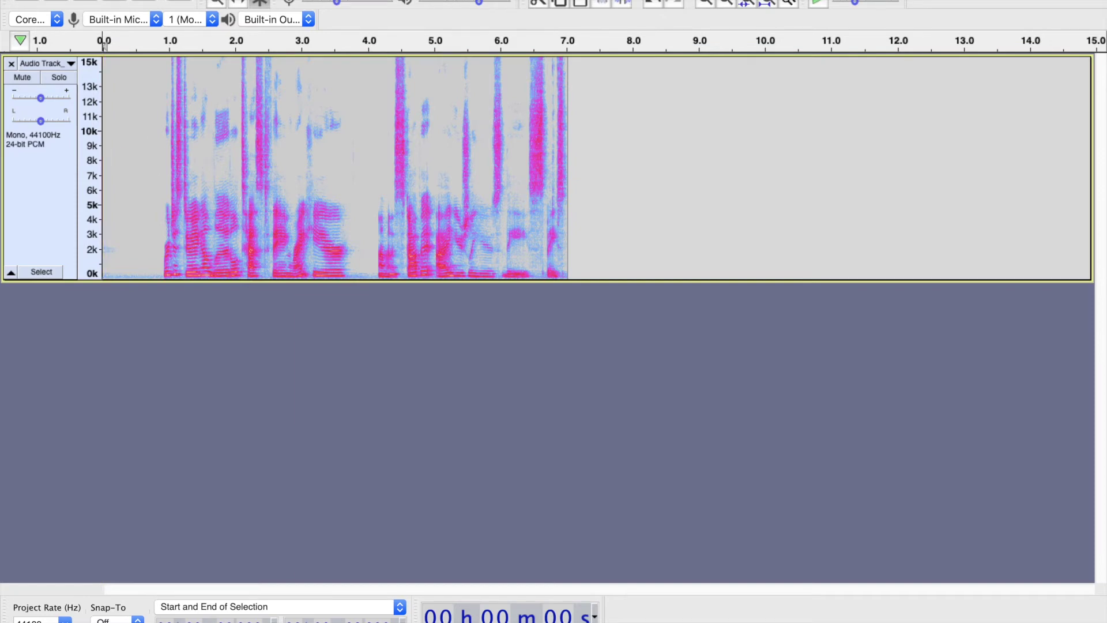
Practise selecting the entire recording and then just the single track, clearing the selection after each
left_click(187, 0)
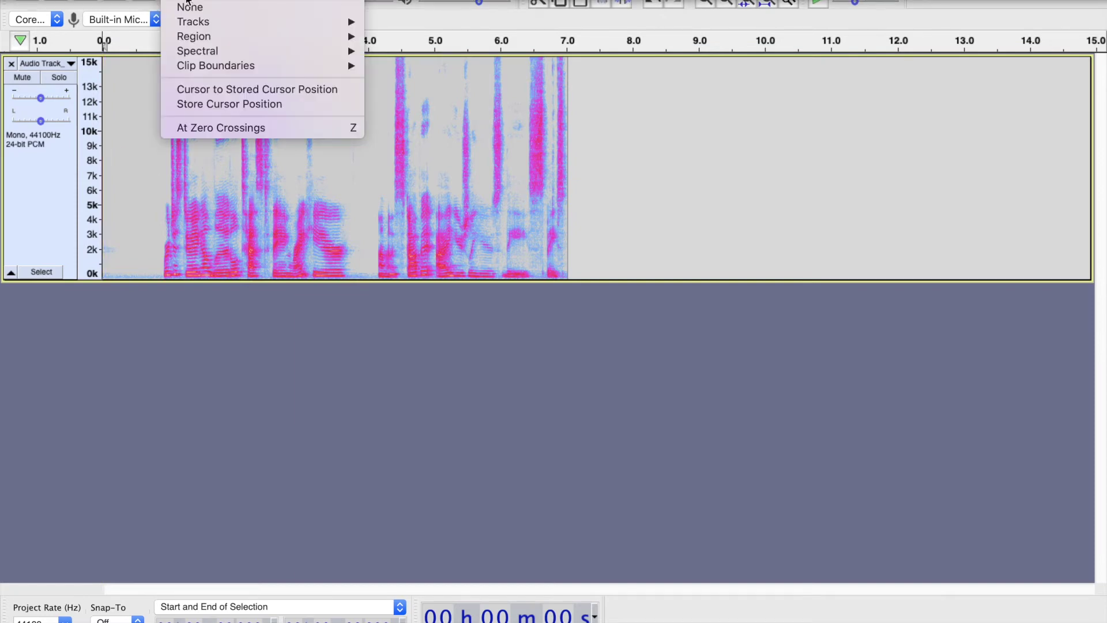
left_click(118, 365)
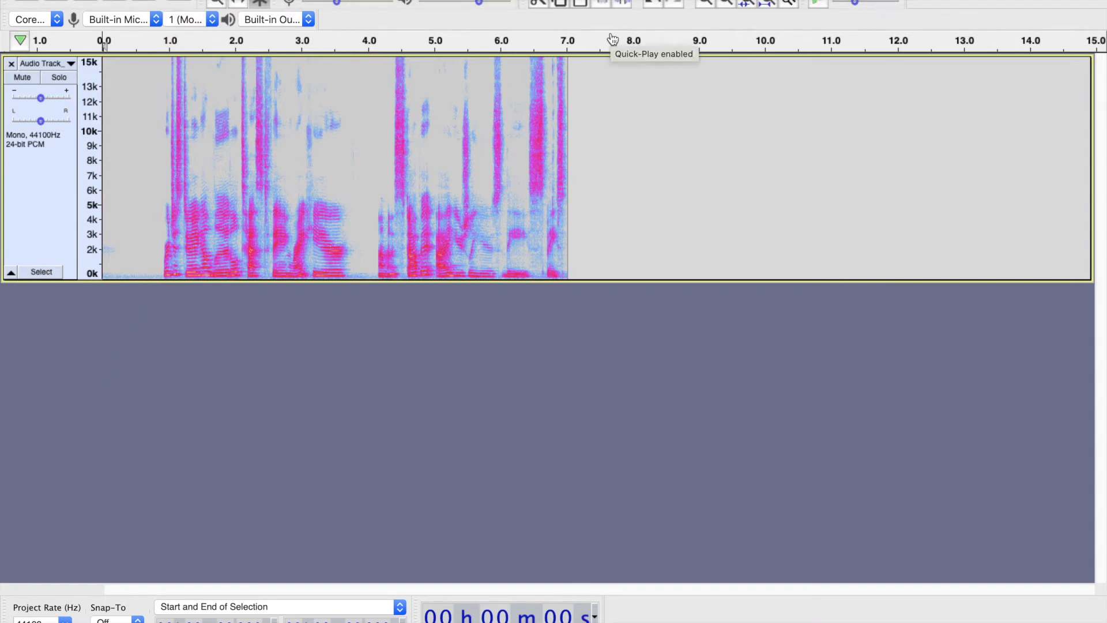
key("super+a")
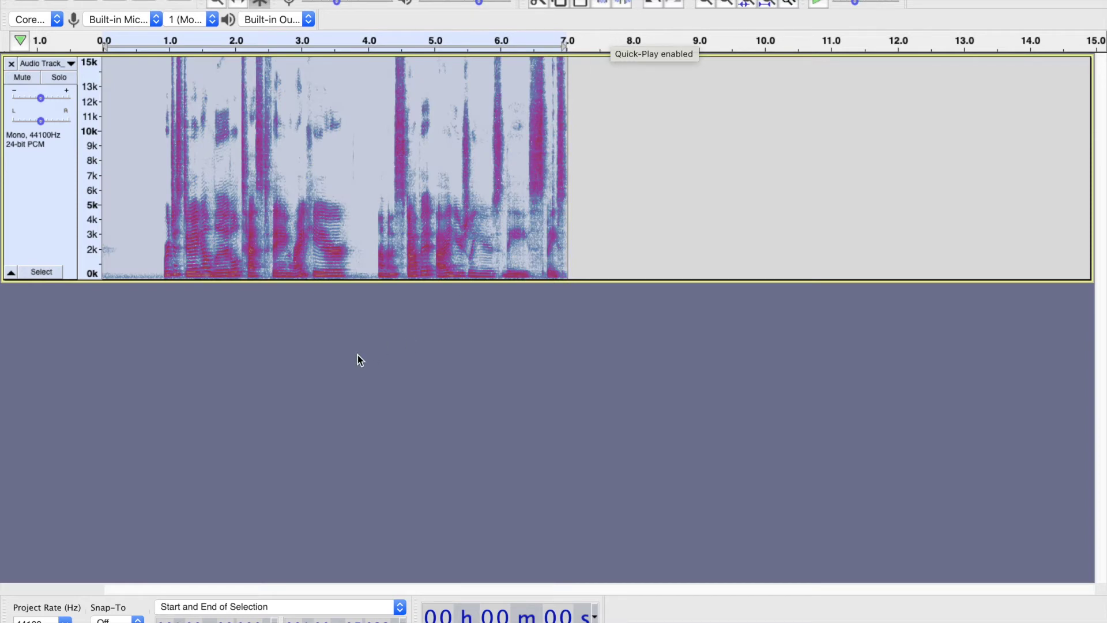
left_click(329, 348)
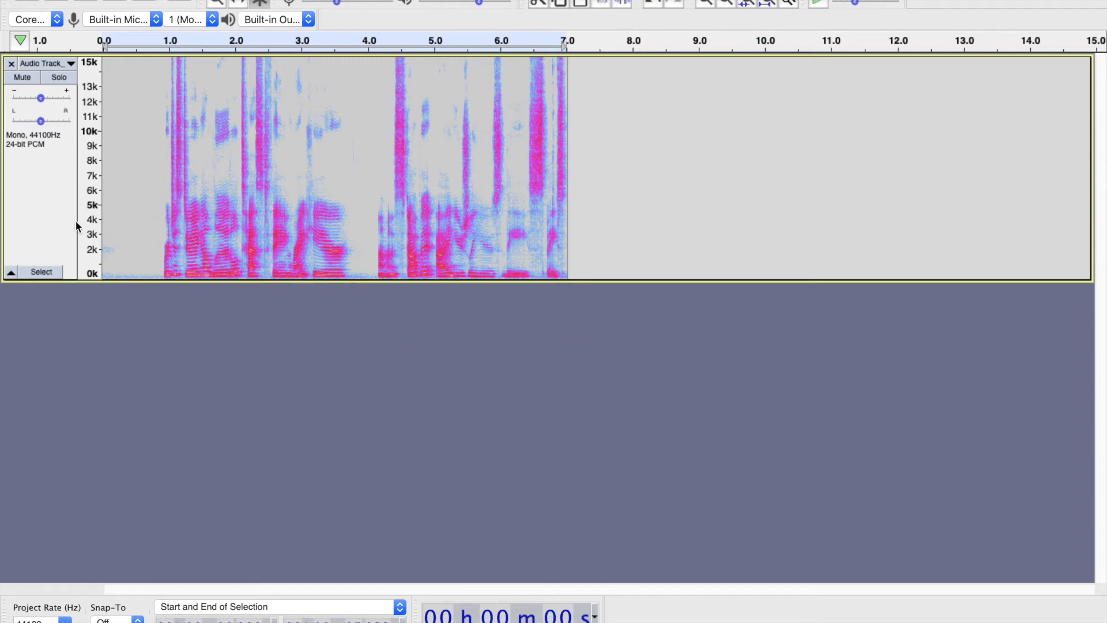
left_click(51, 183)
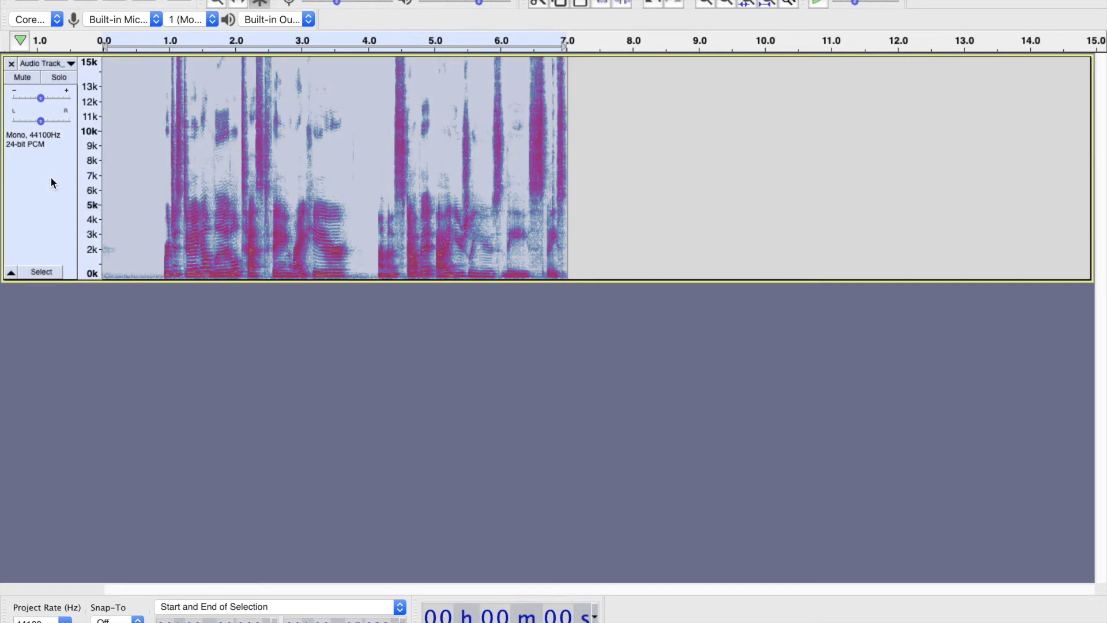
left_click(160, 316)
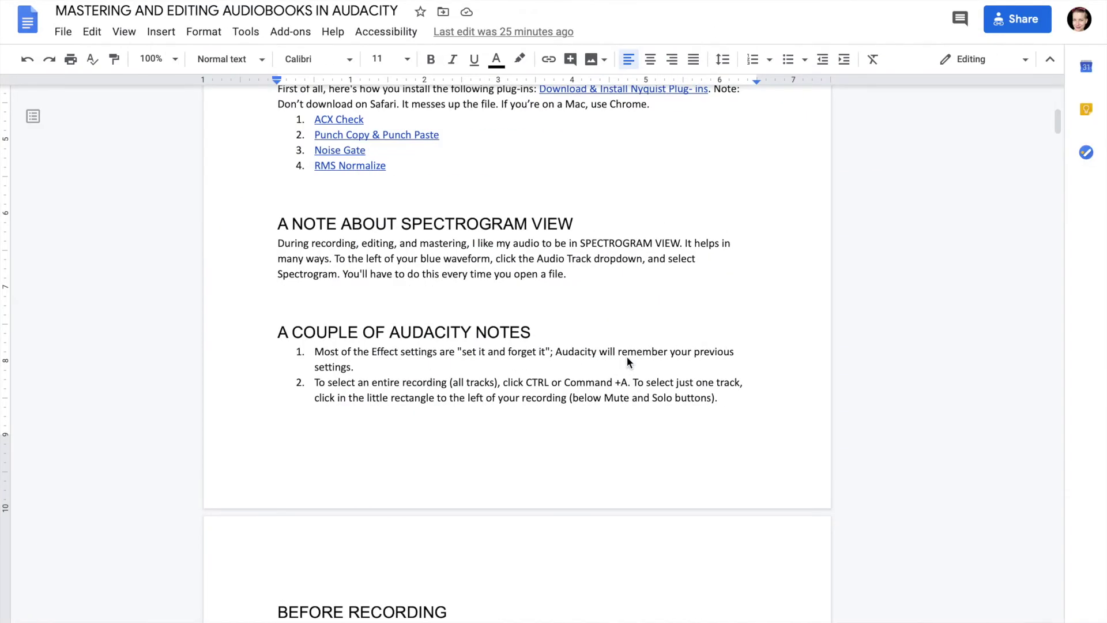
Switch to the guide in the browser and read from the Audacity notes through the Before Recording checklist
scroll(627, 356, "down", 3)
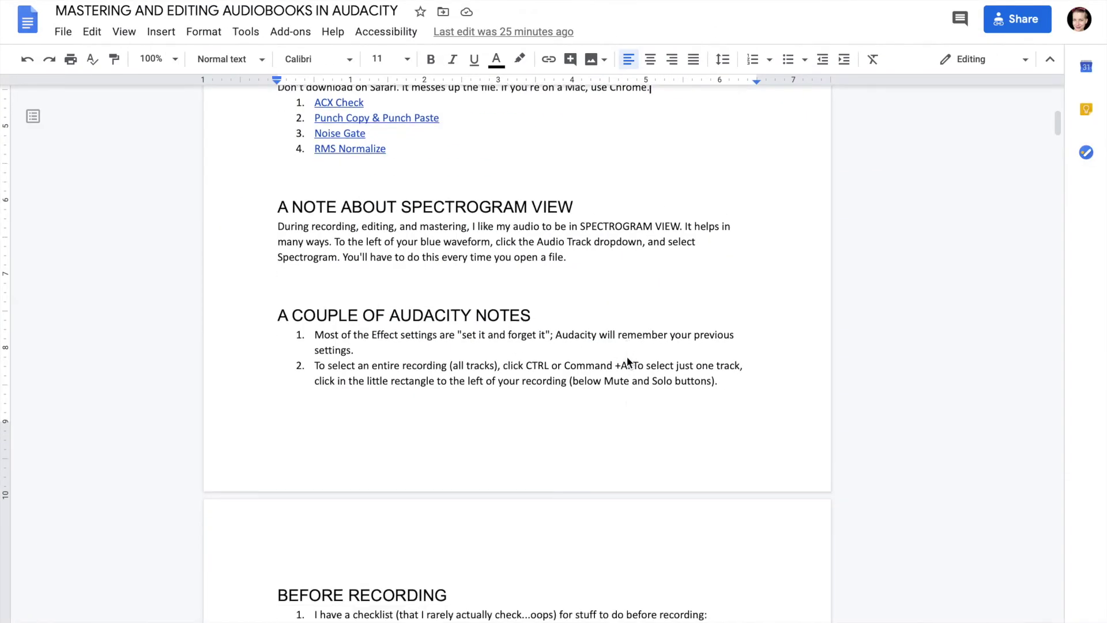
scroll(627, 362, "down", 3)
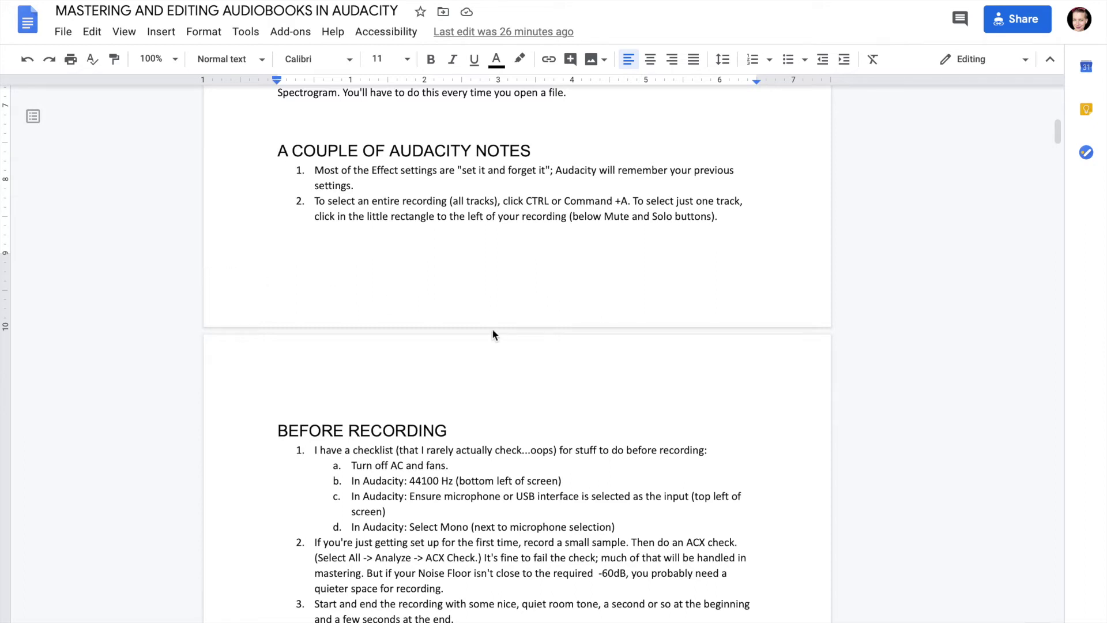
scroll(492, 330, "down", 1)
scroll(492, 329, "up", 1)
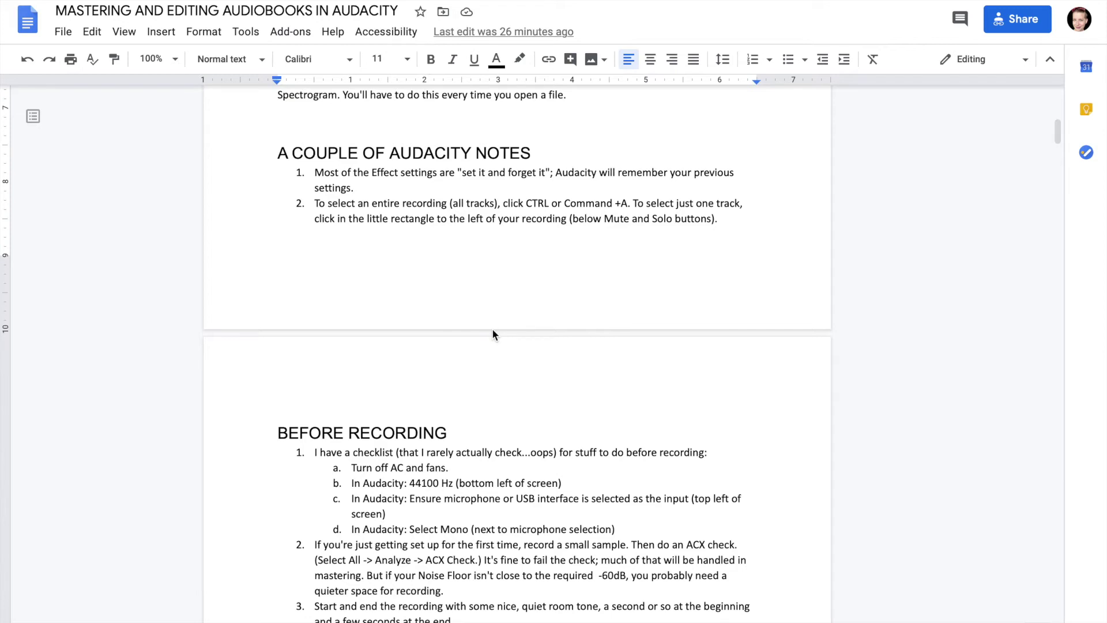
Return to Audacity, select the whole track, run ACX Check on it, and dismiss the results
key("super+Tab")
left_click(64, 119)
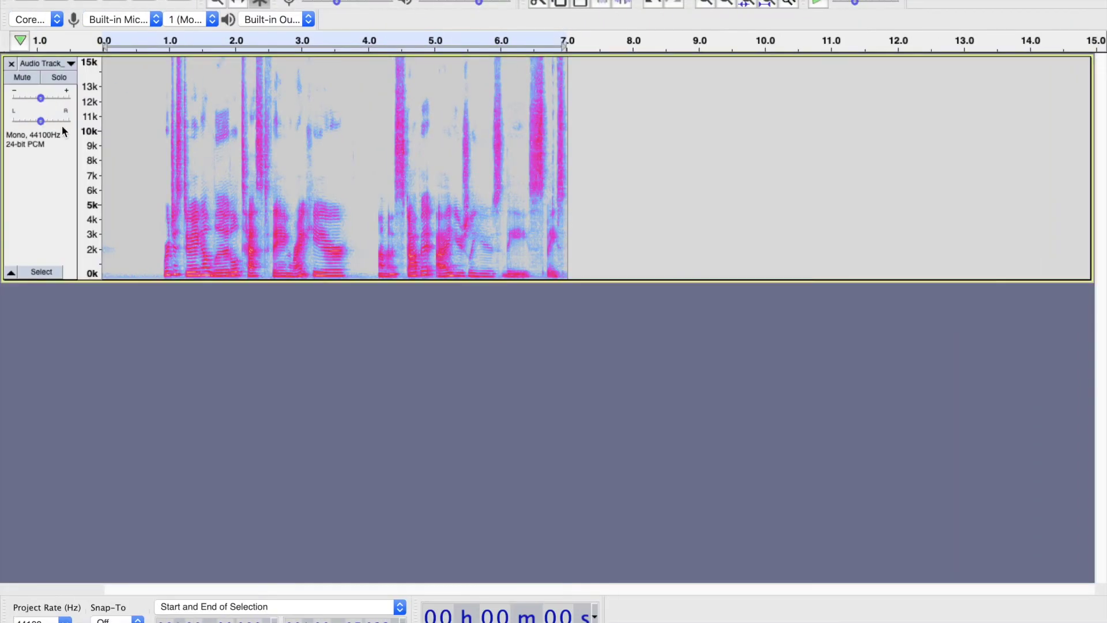
left_click(43, 185)
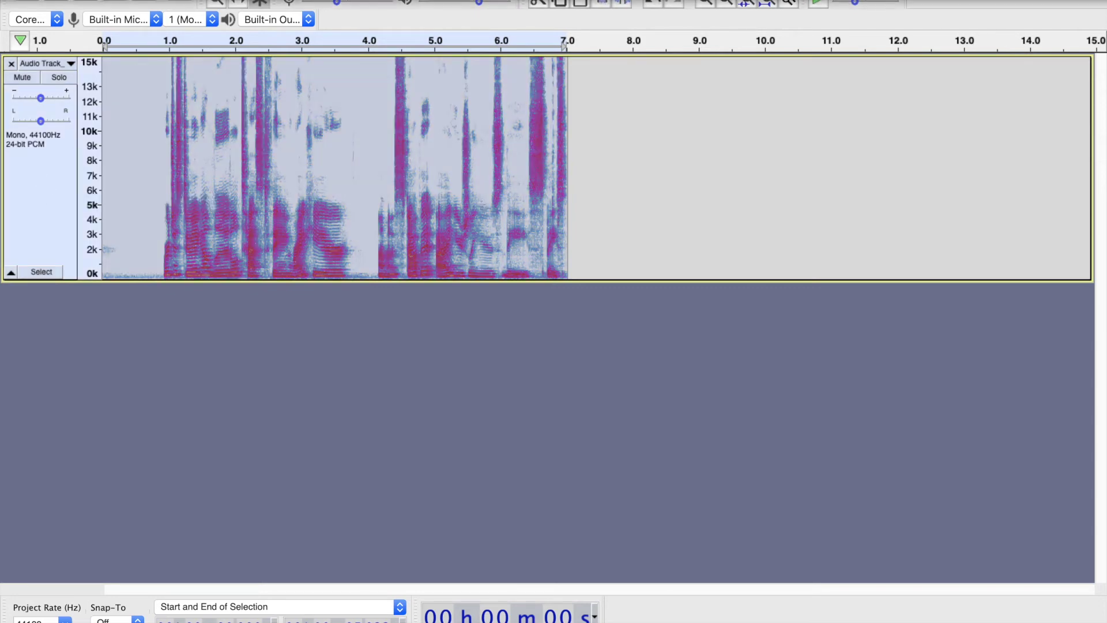
left_click(441, 0)
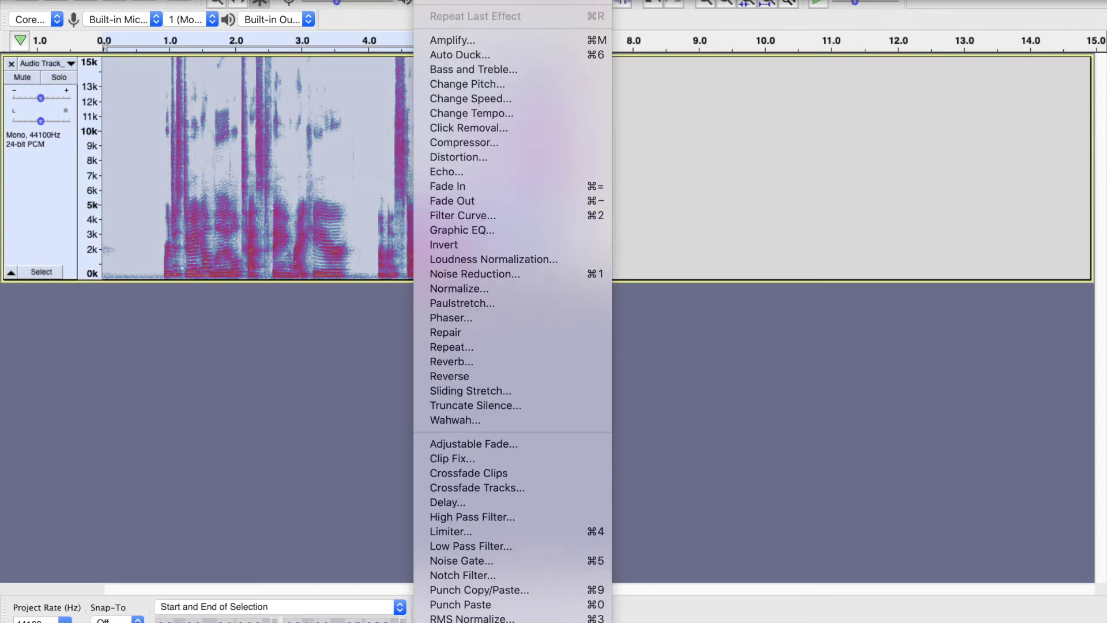
mouse_move(490, 0)
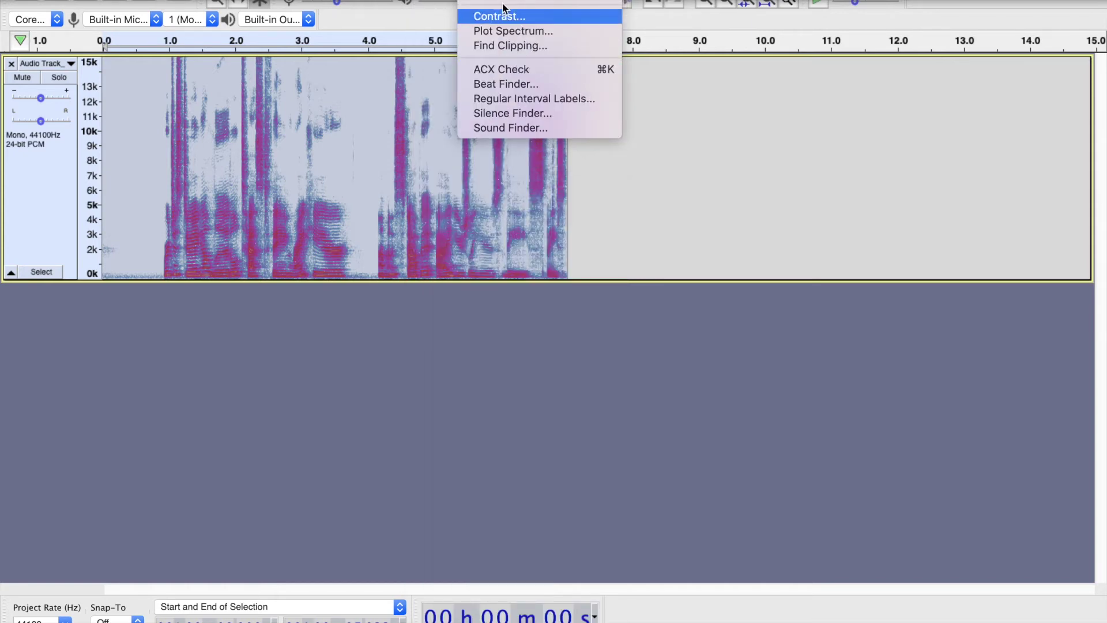
left_click(499, 69)
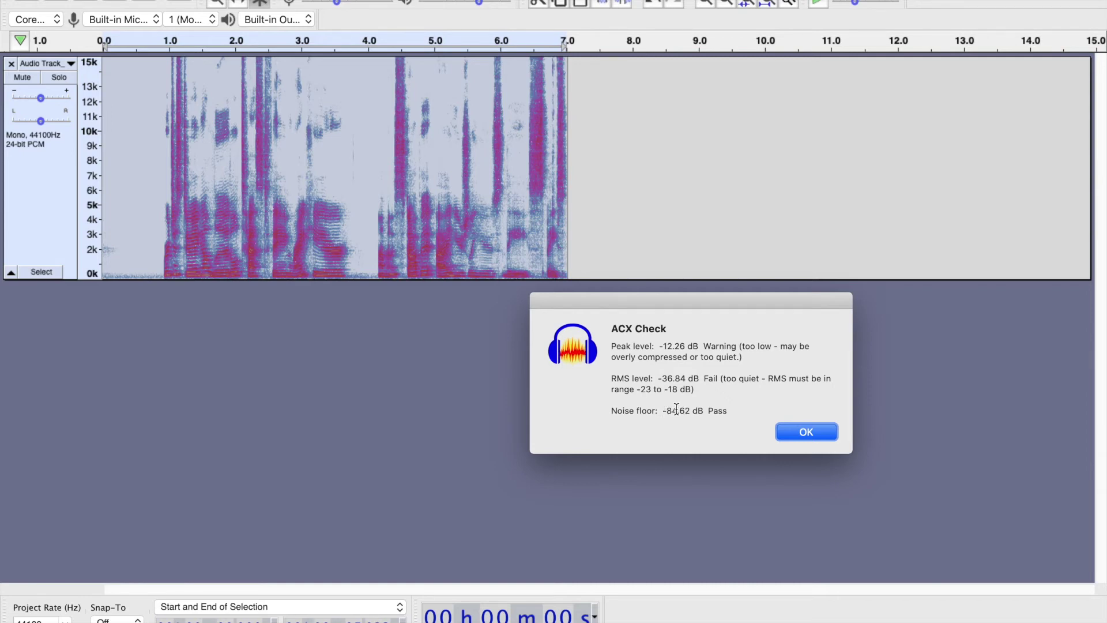
left_click(787, 435)
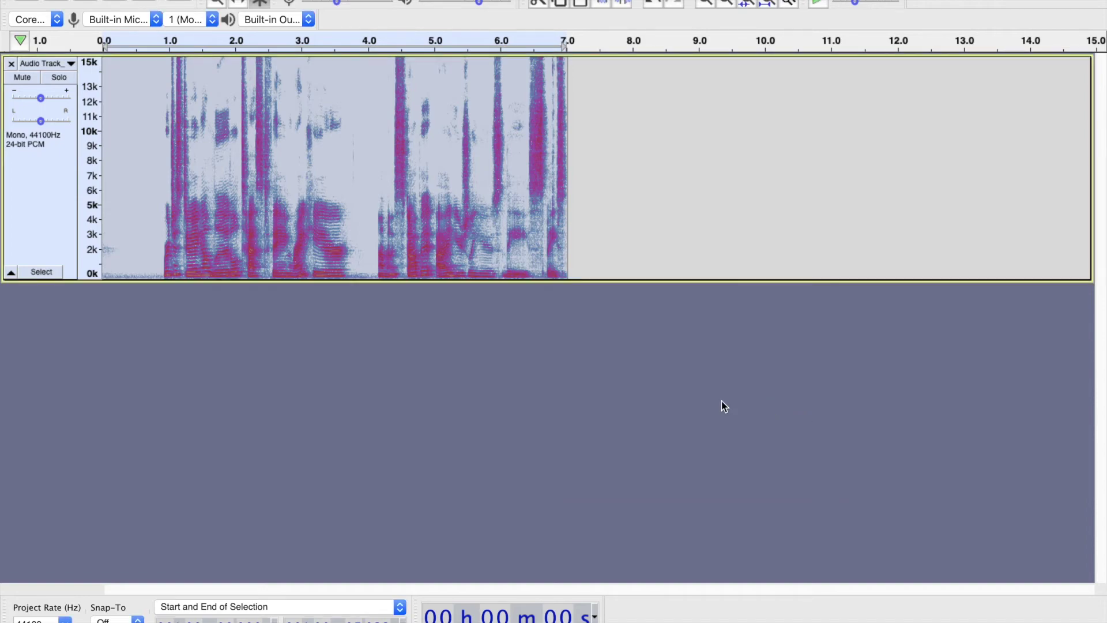
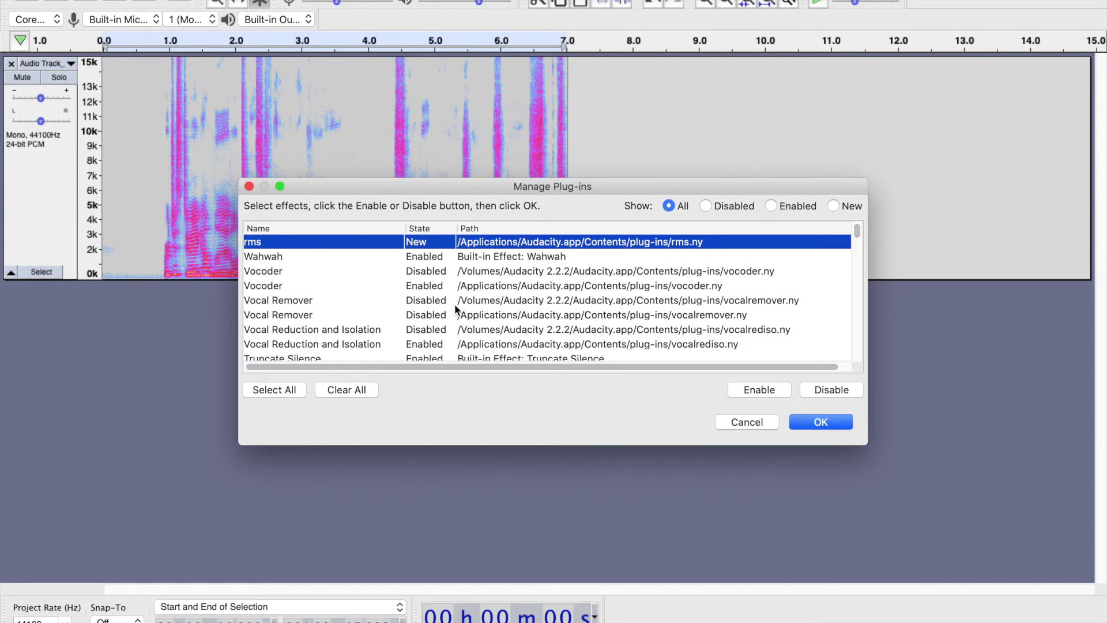
Look through the Manage Plug-ins list down to RMS Normalize and Punch Copy/Paste, and close it without changes
scroll(454, 303, "down", 15)
scroll(454, 303, "down", 5)
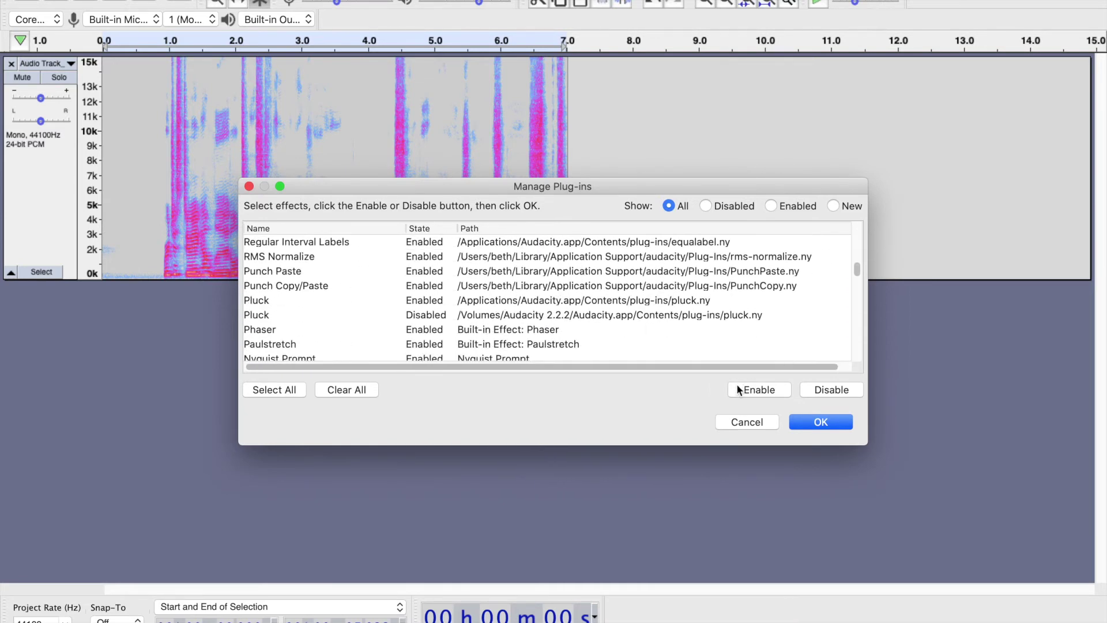
left_click(743, 421)
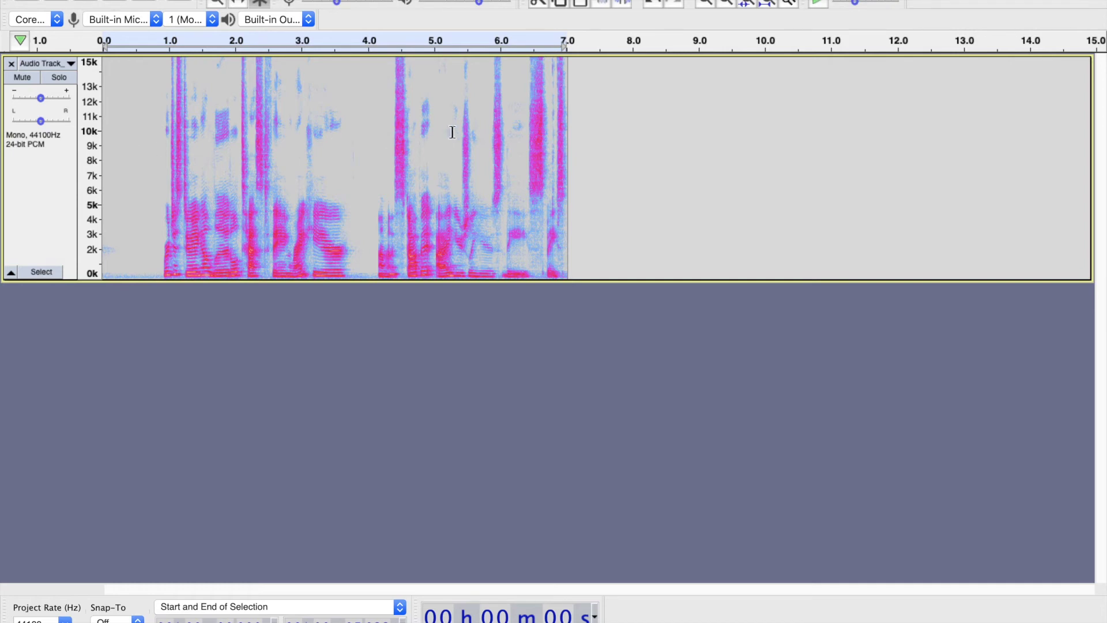
Place the cursor in the pause at about 4.0 s and return it to the start of the recording
left_click(369, 195)
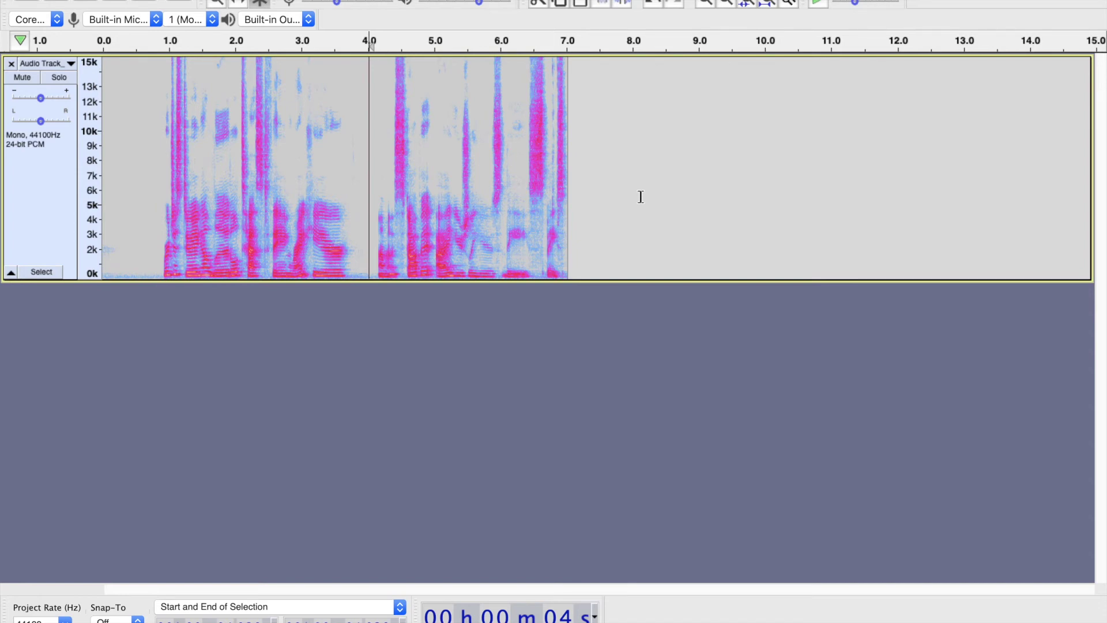
key("Home")
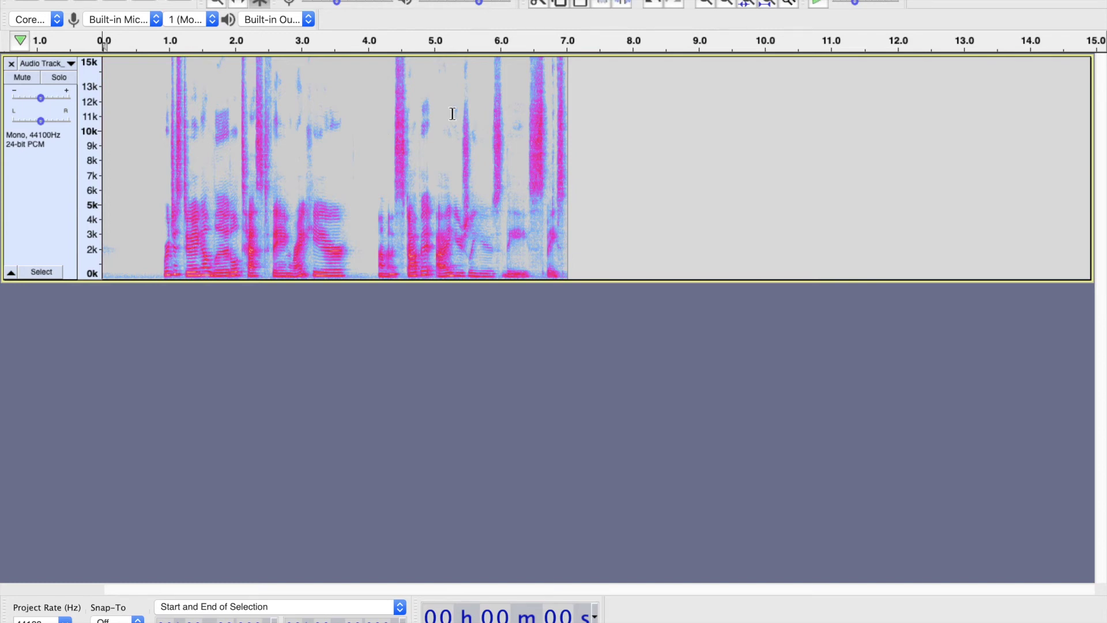
Switch to the guide in the browser and find the Time-Savers section covering keyboard shortcut setup and the custom shortcut list
key("ctrl+Right")
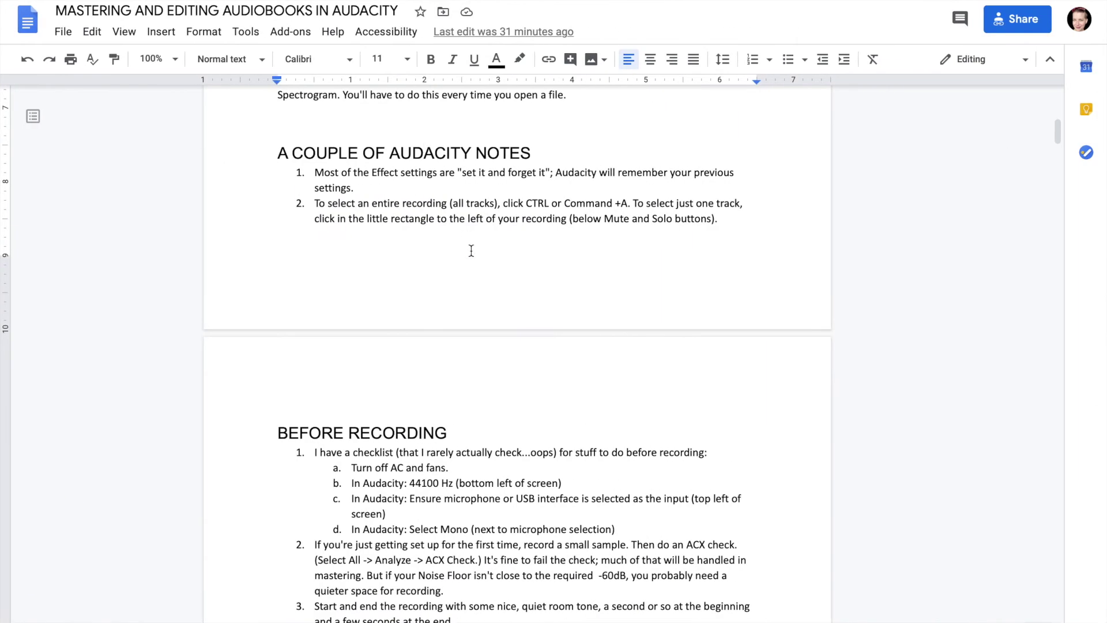
scroll(431, 253, "down", 1)
scroll(431, 253, "down", 20)
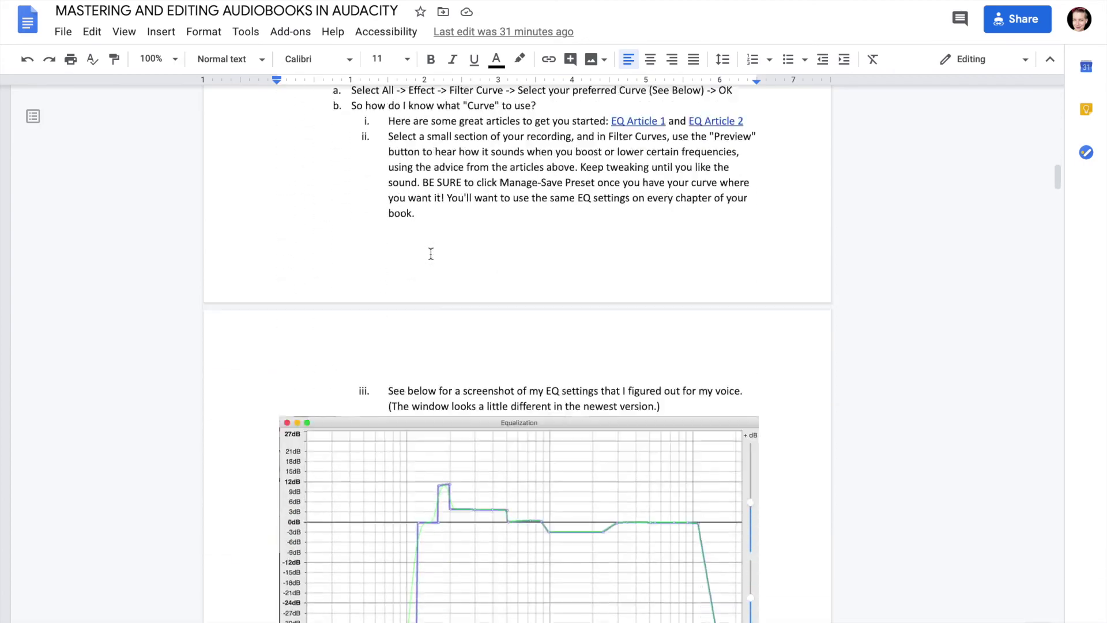
scroll(431, 254, "down", 20)
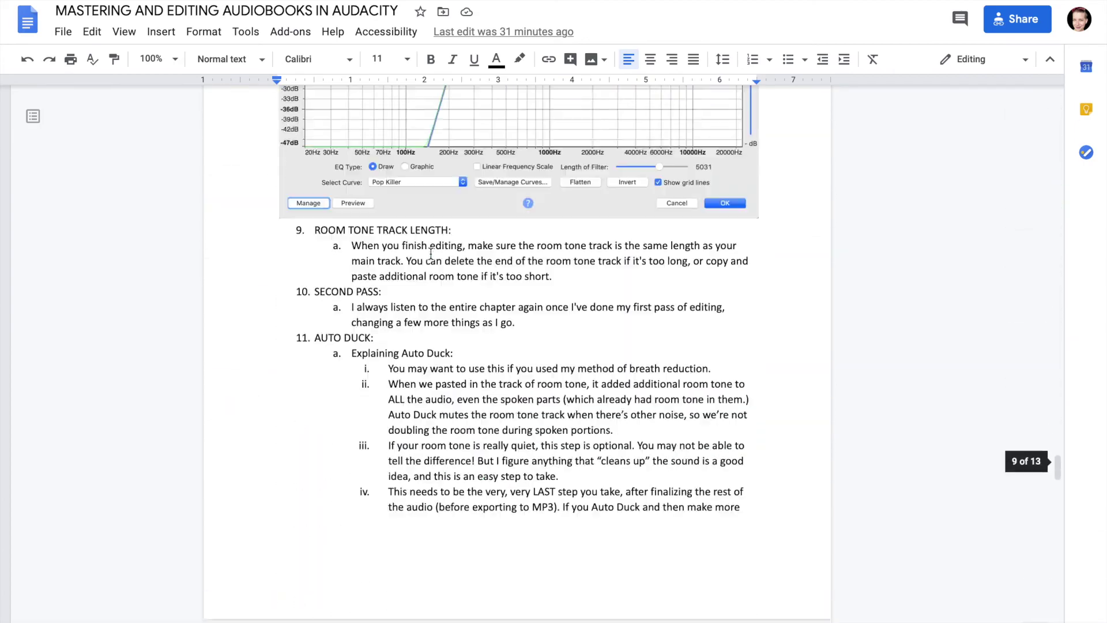
scroll(430, 254, "down", 13)
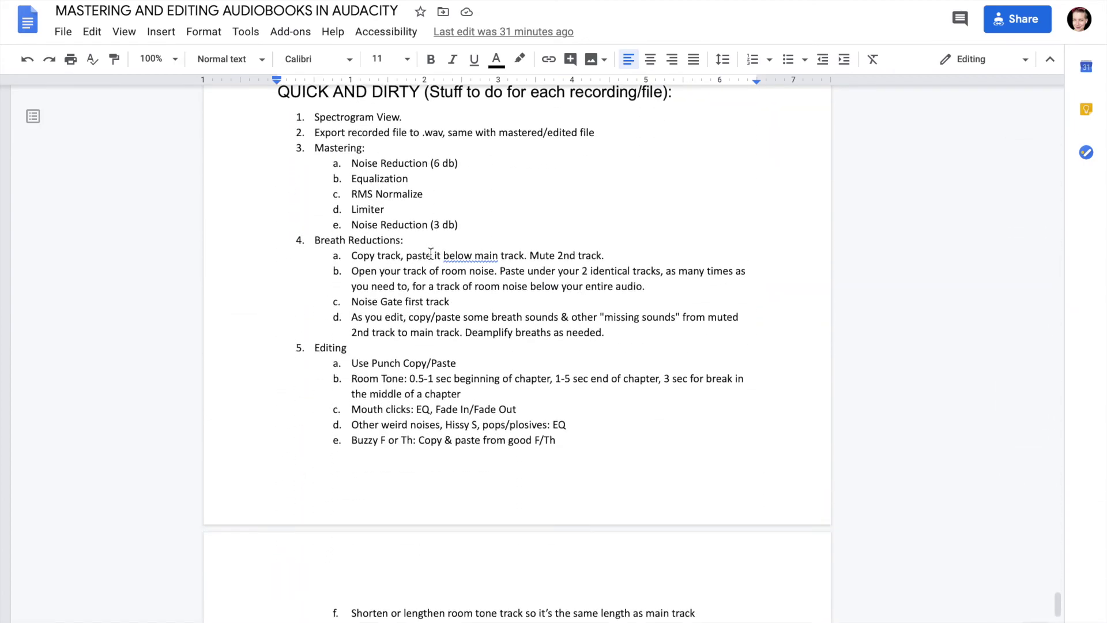
scroll(431, 254, "down", 7)
scroll(431, 254, "up", 13)
scroll(431, 254, "up", 20)
scroll(430, 254, "down", 4)
scroll(431, 254, "up", 5)
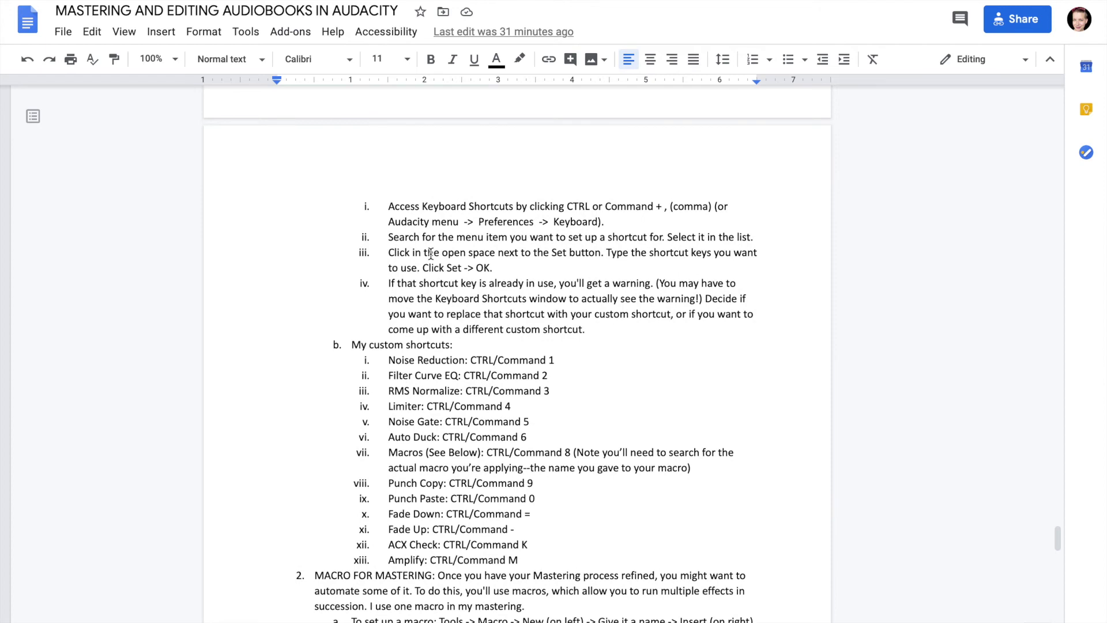
scroll(430, 253, "up", 5)
scroll(431, 254, "down", 4)
scroll(431, 253, "up", 2)
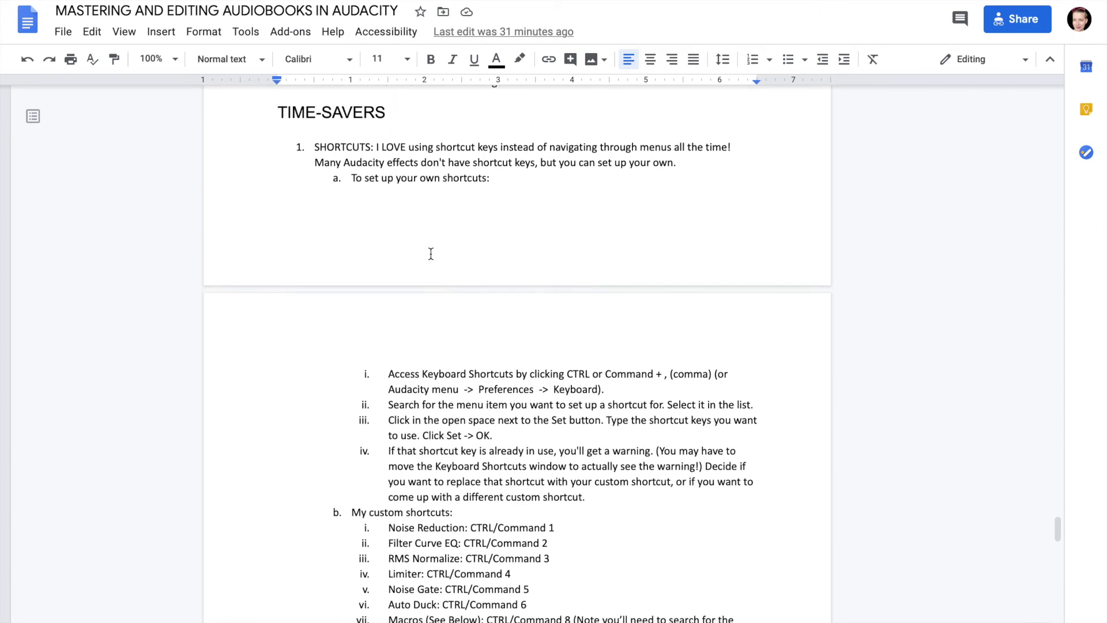
scroll(431, 254, "down", 1)
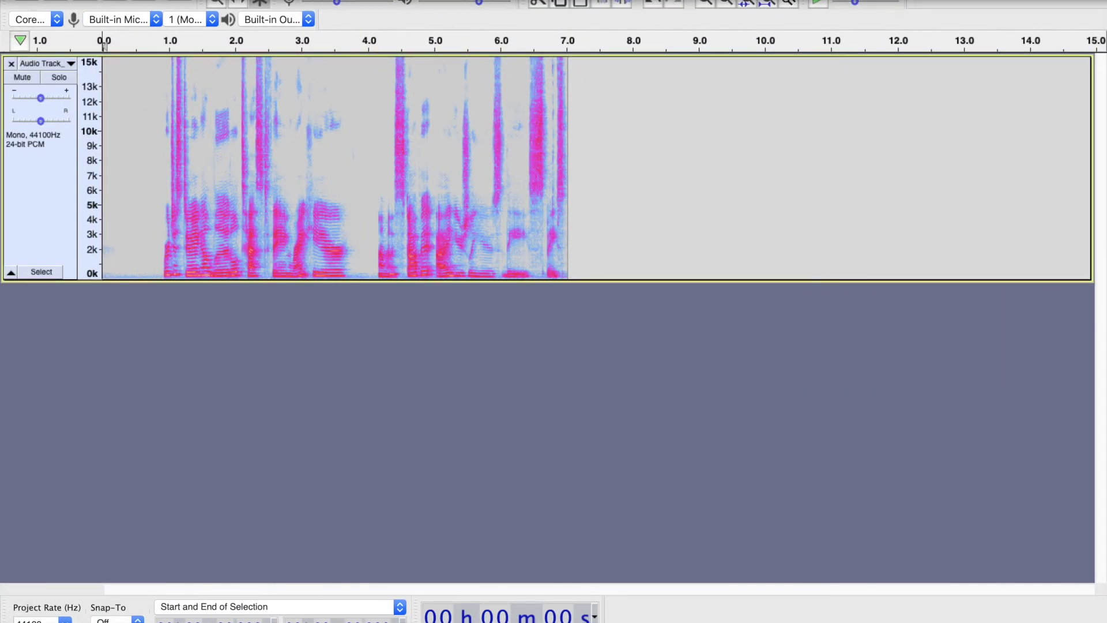
Review the shortcuts assigned to the analysis and effect commands in Audacity
left_click(418, 0)
mouse_move(366, 0)
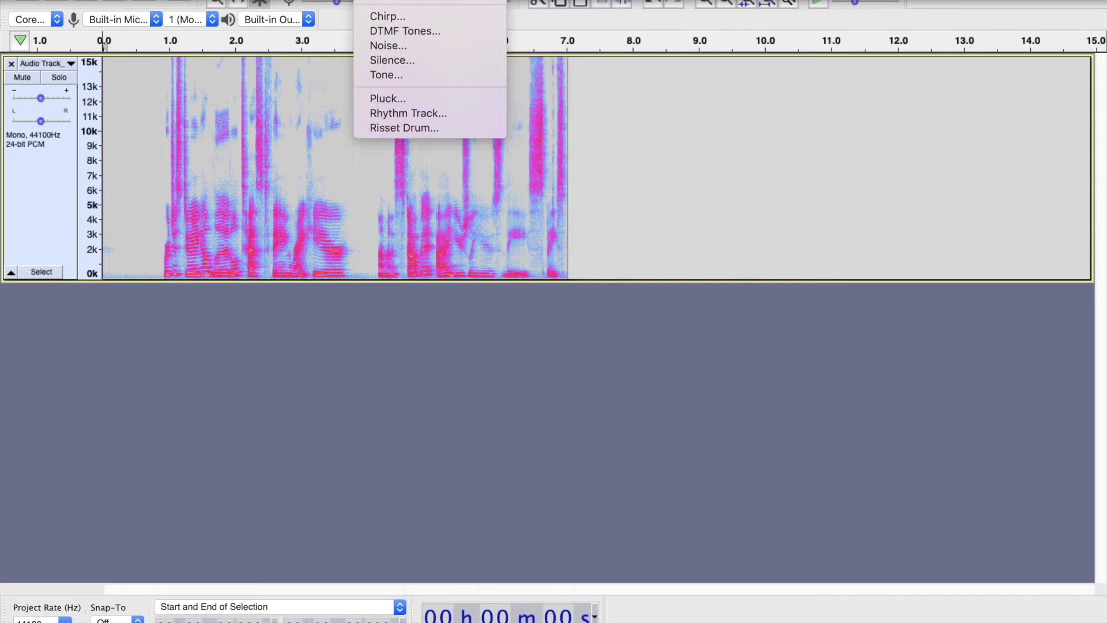
mouse_move(476, 0)
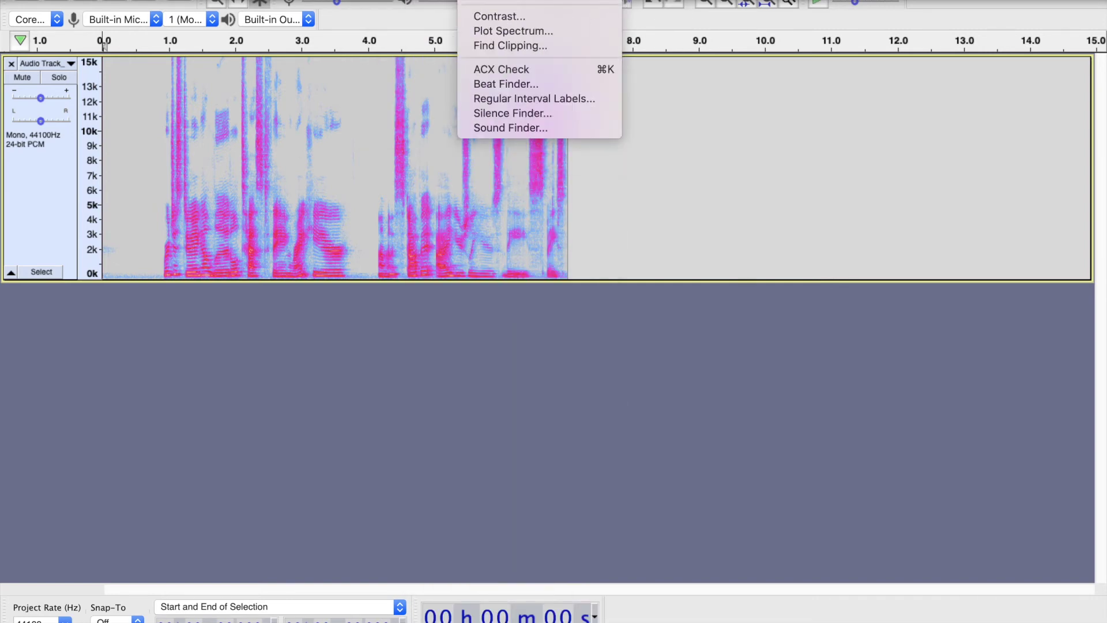
mouse_move(427, 0)
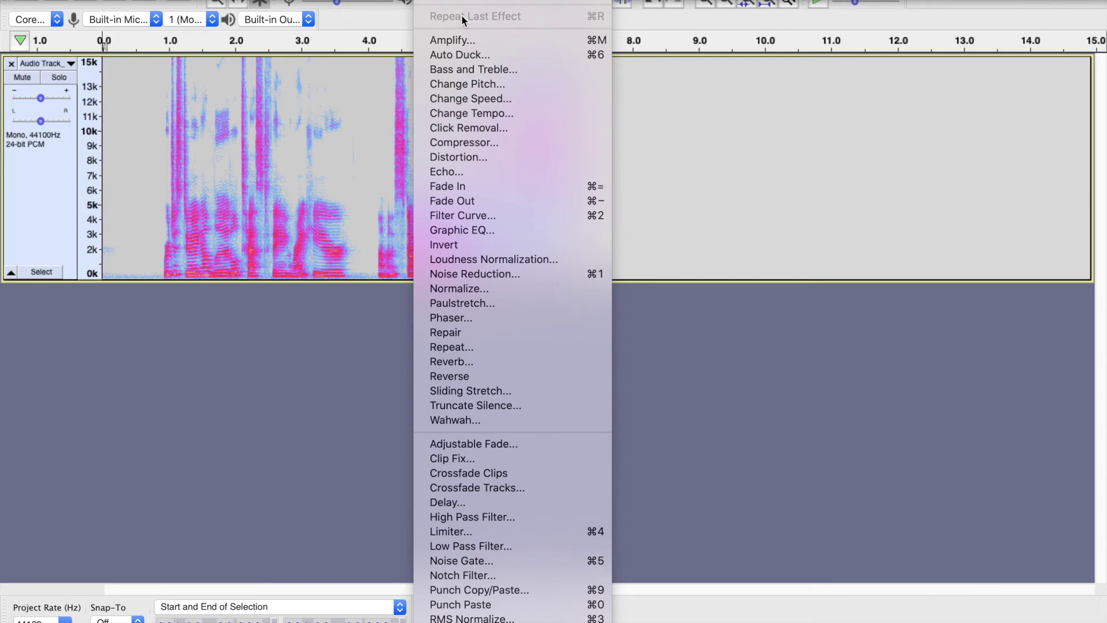
left_click(449, 245)
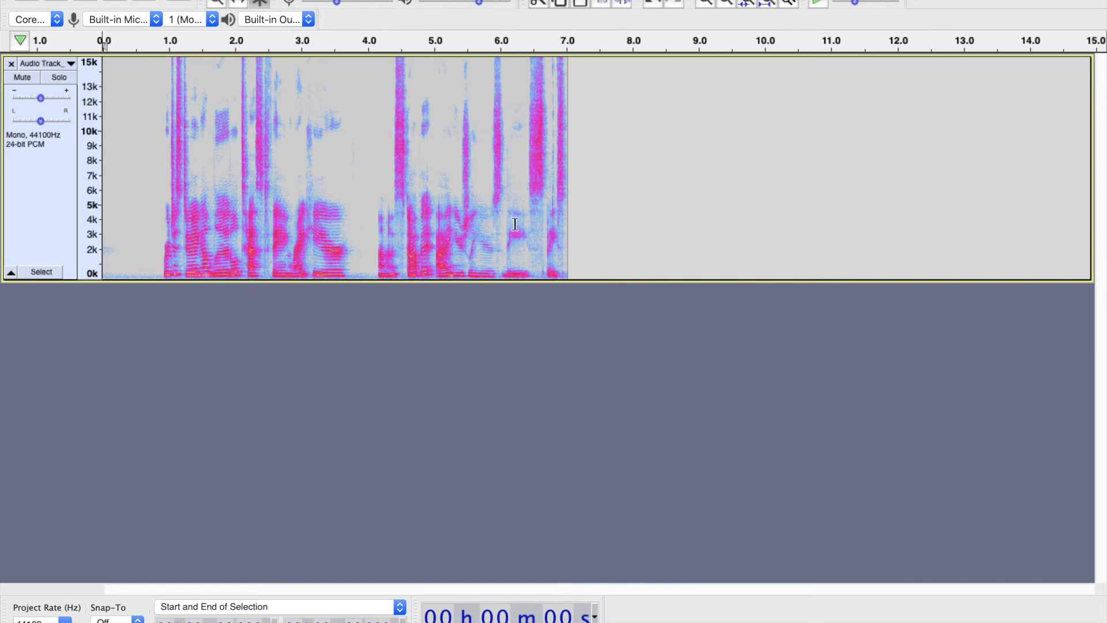
Select the tail of the first phrase, from about 3.4 to 3.8 s, and apply Fade Out to it
left_click_drag(328, 238, 358, 244)
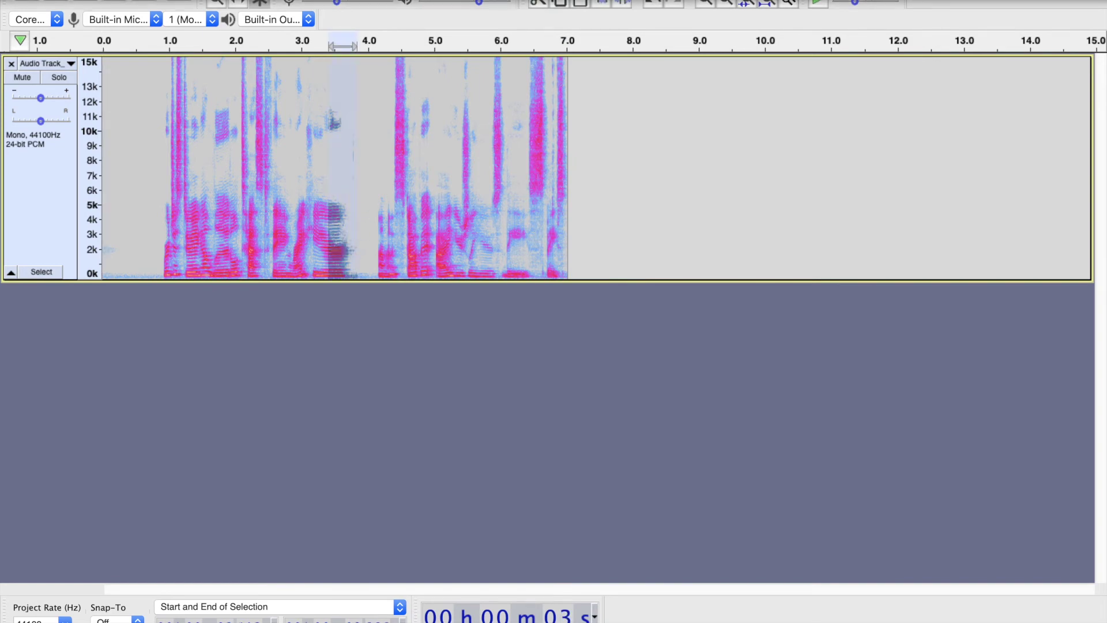
left_click(455, 1)
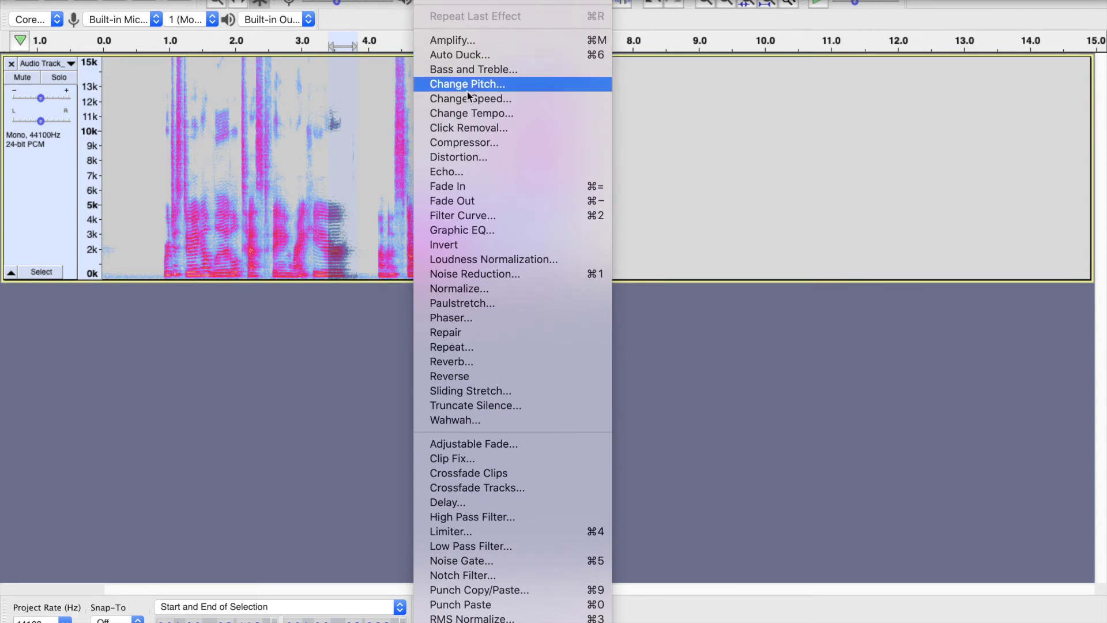
left_click(476, 201)
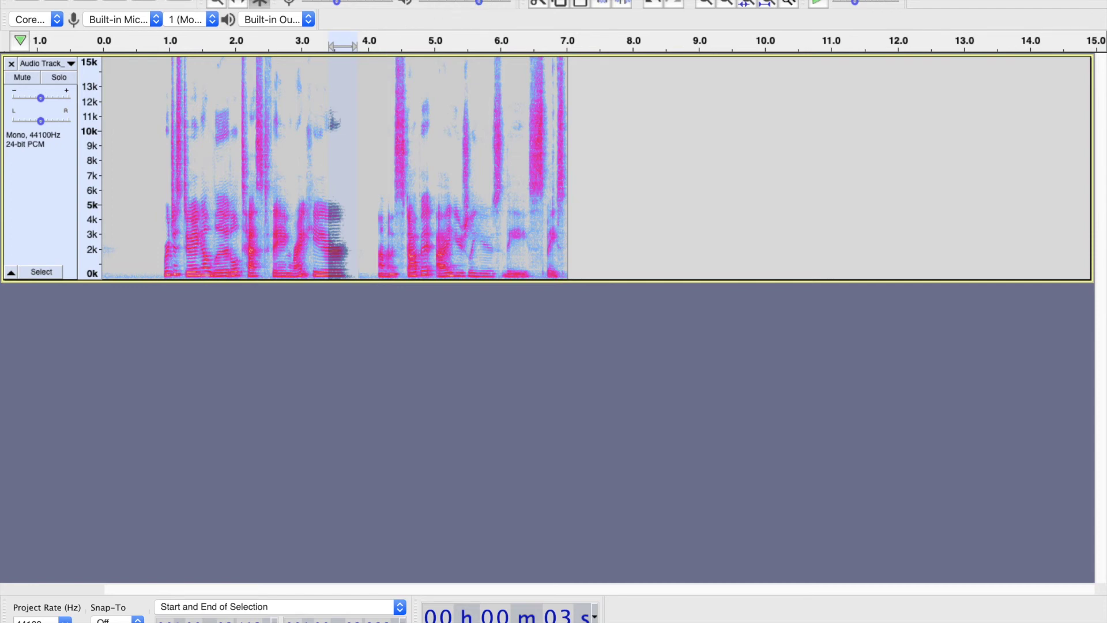
left_click(432, 0)
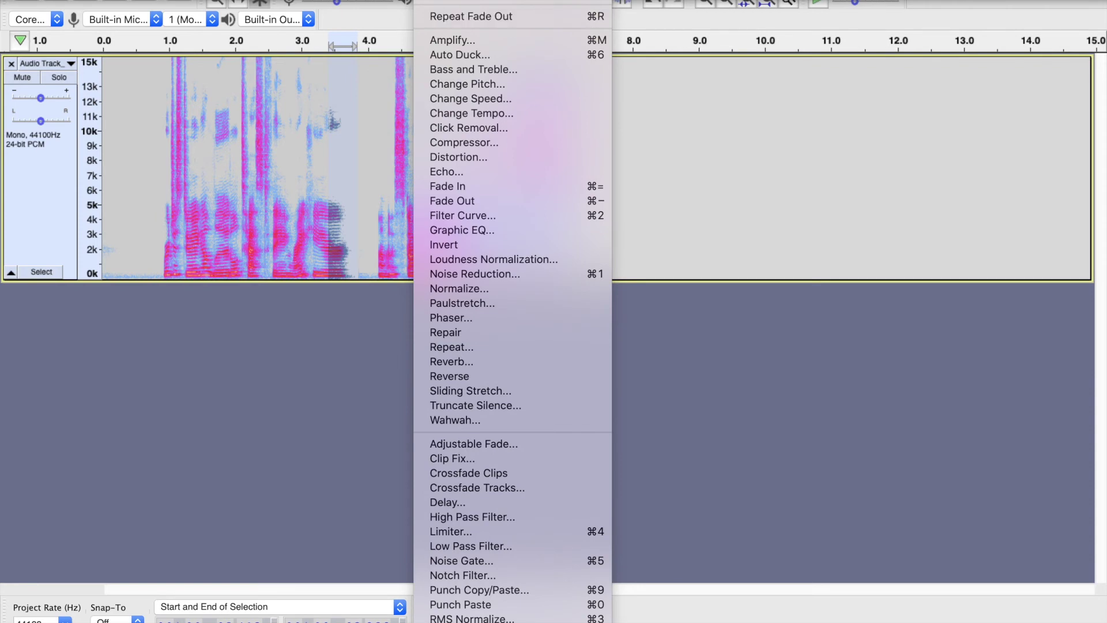
key("Escape")
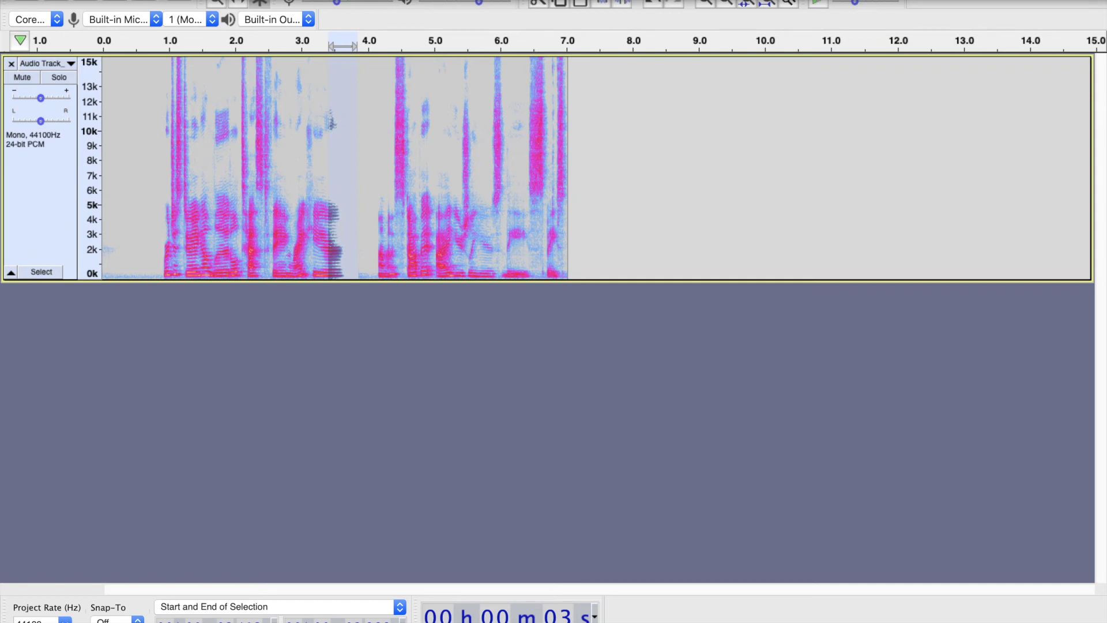
Look over the effect, file, selection and tool commands to see which have shortcuts assigned
left_click(439, 0)
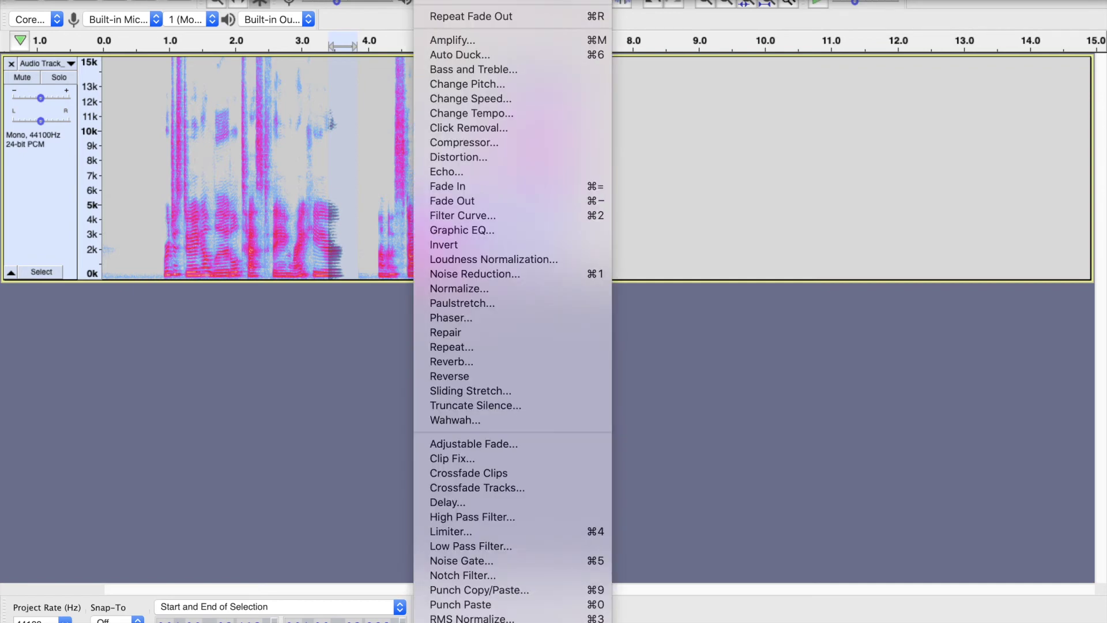
left_click(452, 200)
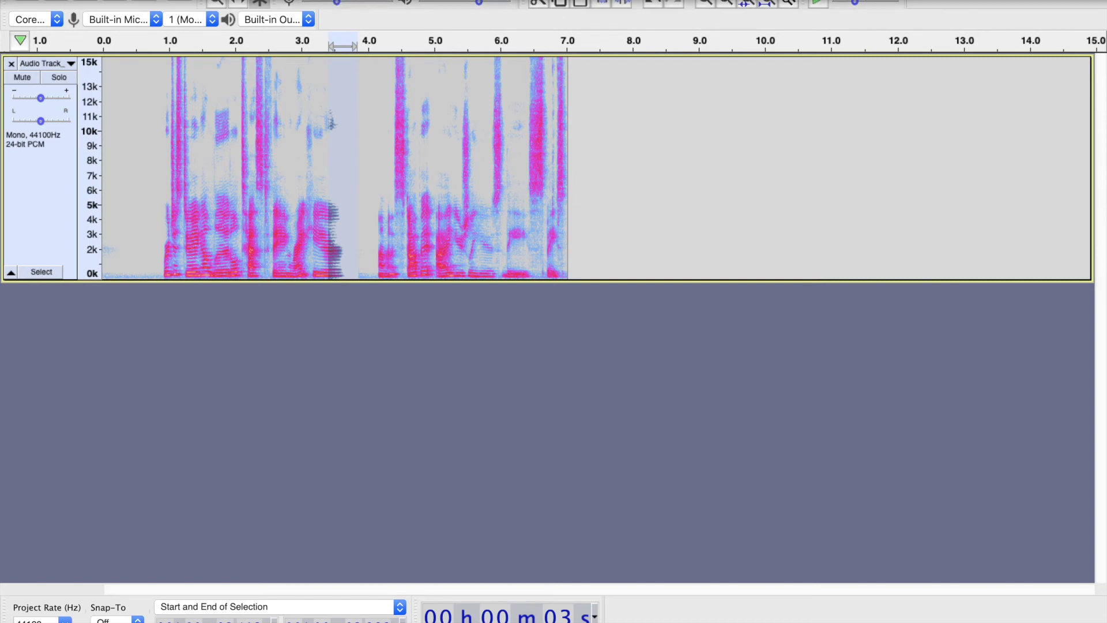
left_click(441, 1)
left_click(441, 15)
left_click(110, 0)
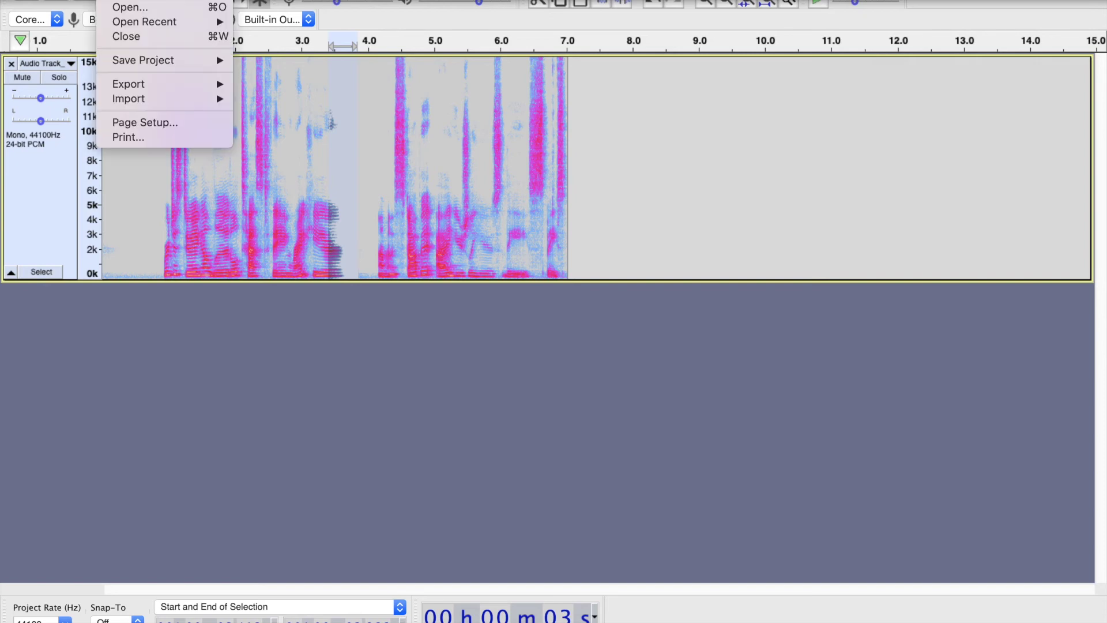
mouse_move(141, 0)
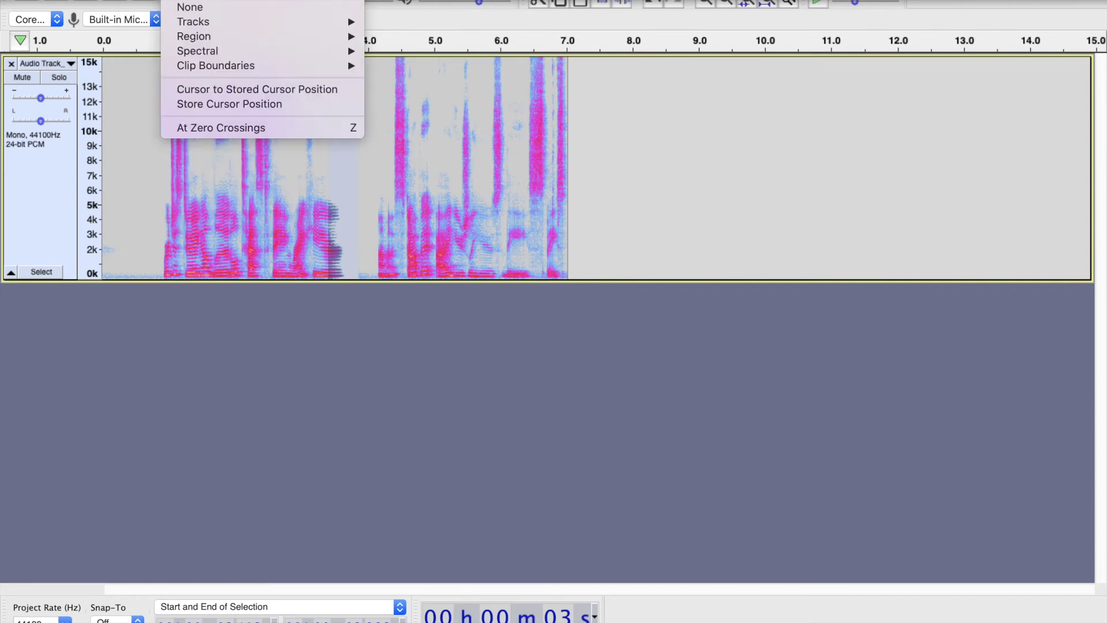
mouse_move(524, 0)
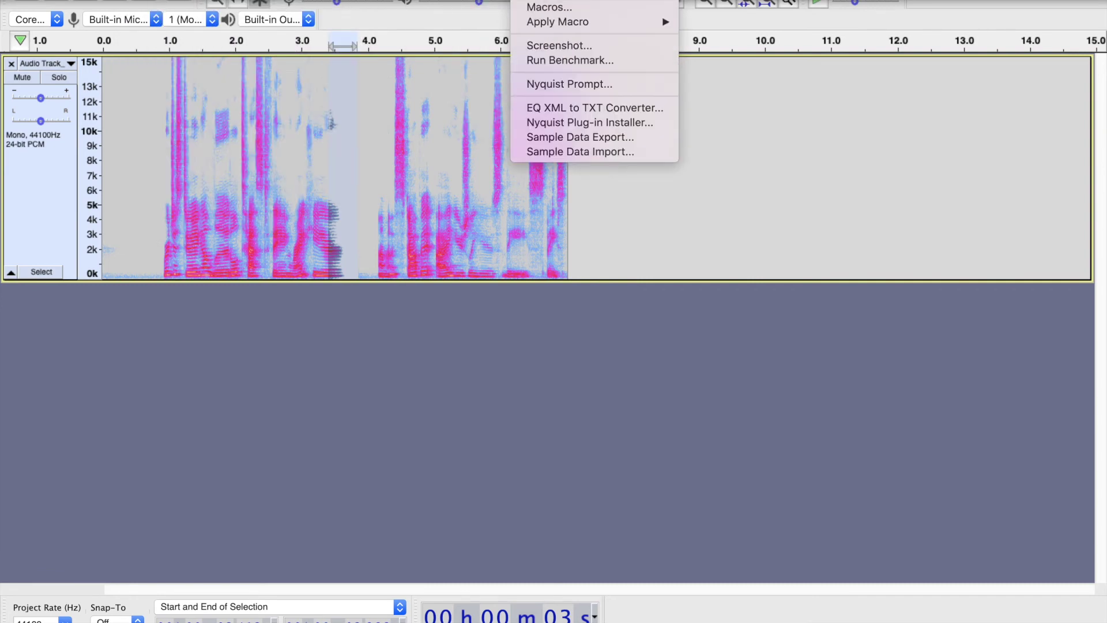
left_click(326, 403)
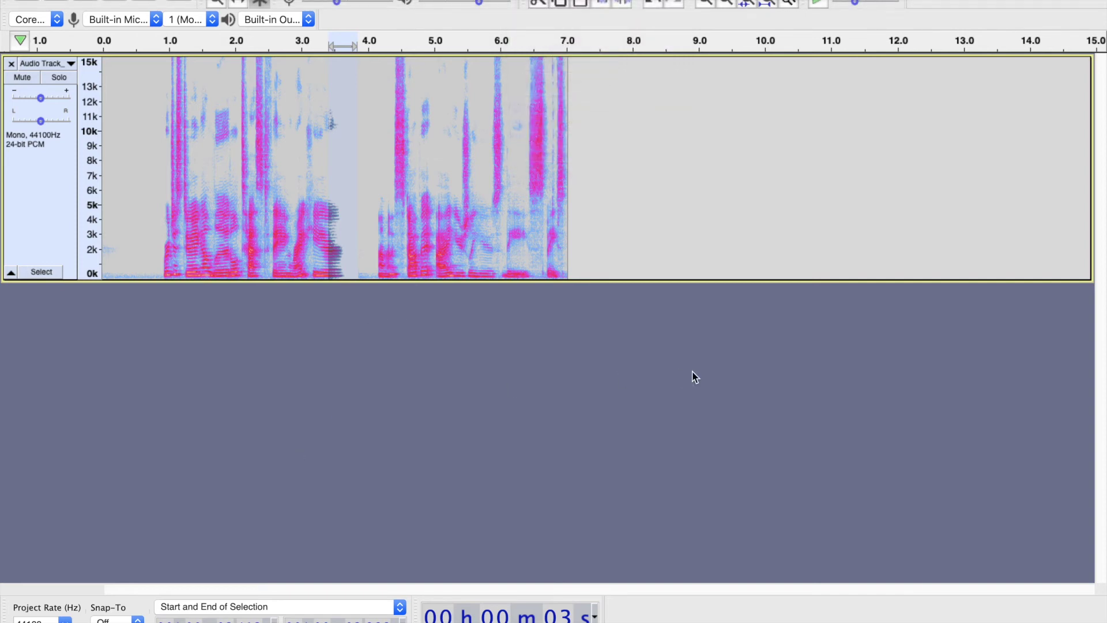
Open the keyboard shortcut preferences and read the shortcut setup instructions in the browser guide
key("super+comma")
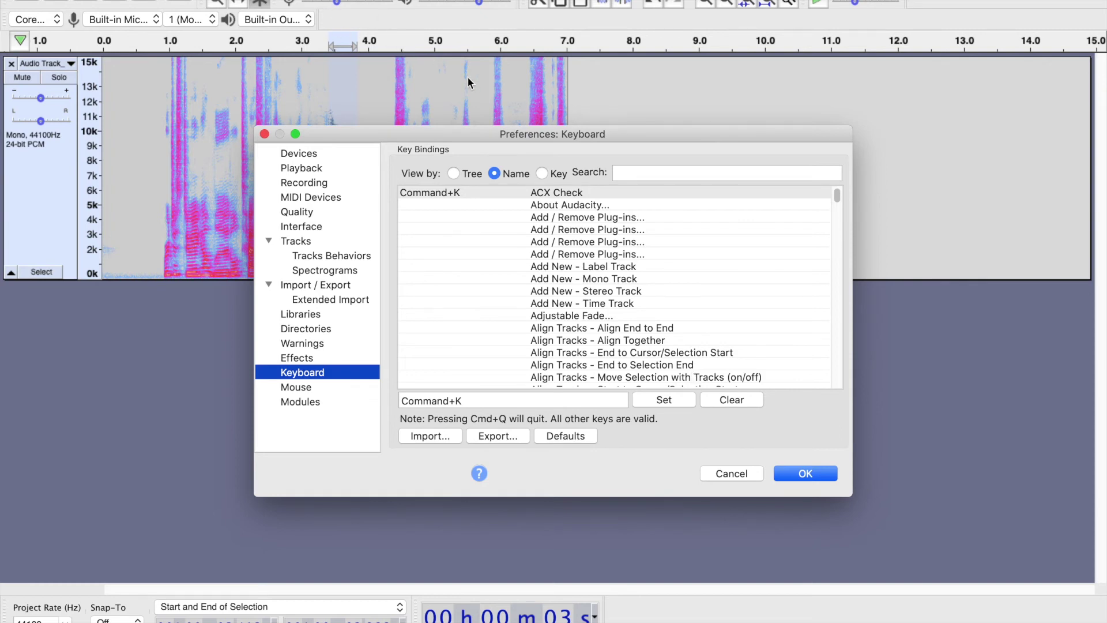
left_click(729, 472)
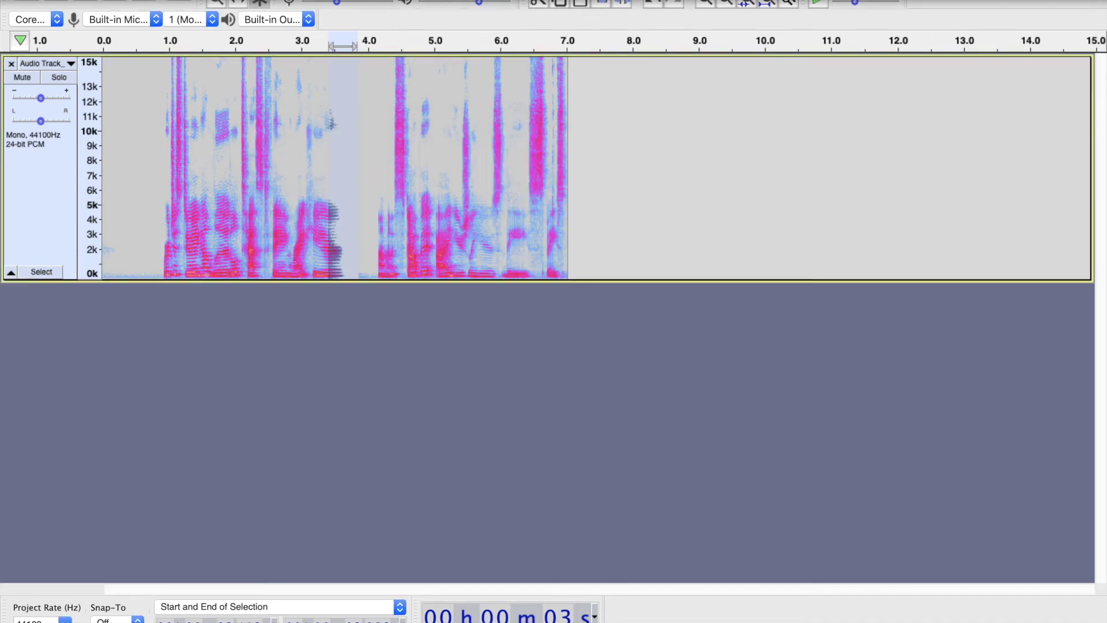
left_click(55, 0)
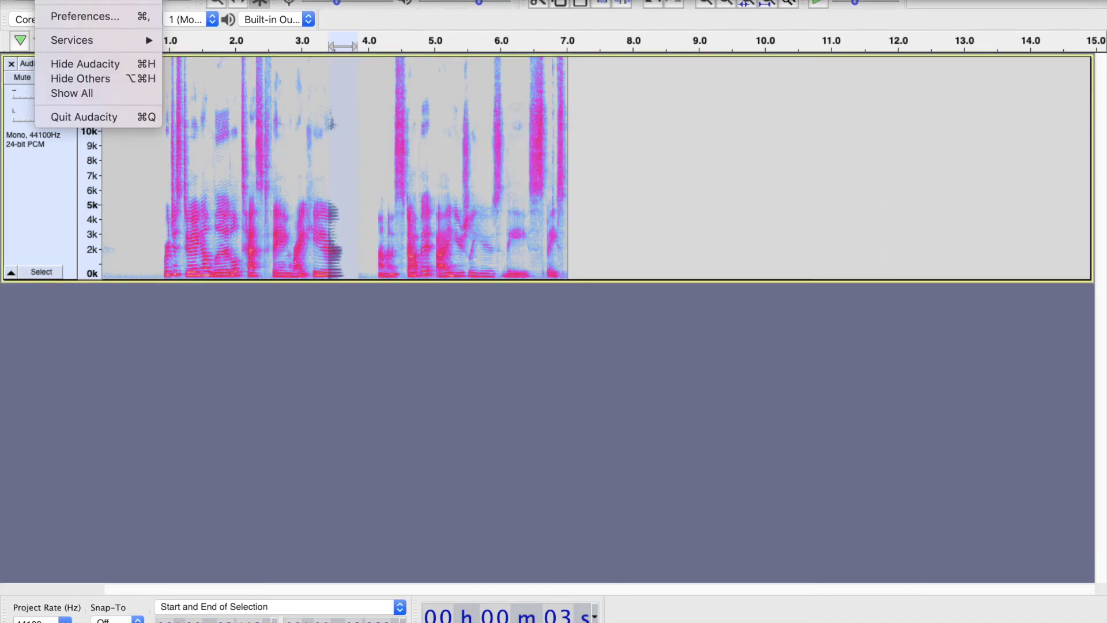
left_click(85, 16)
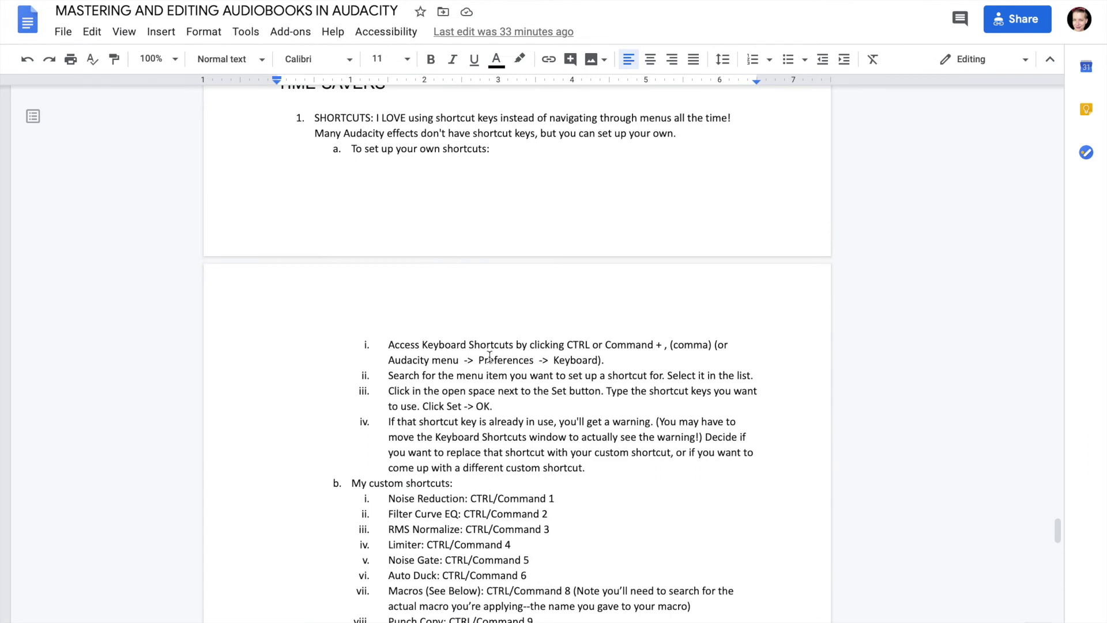
scroll(568, 394, "down", 4)
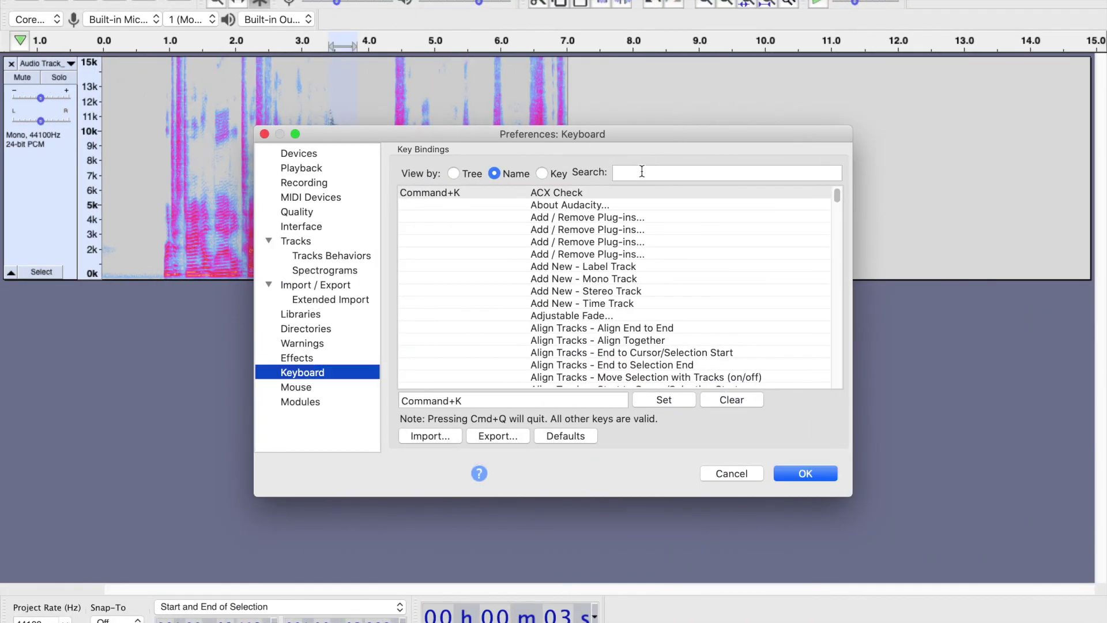
Search the key bindings for "noise" and clear the shortcut of Noise Reduction
left_click(641, 171)
type("noise")
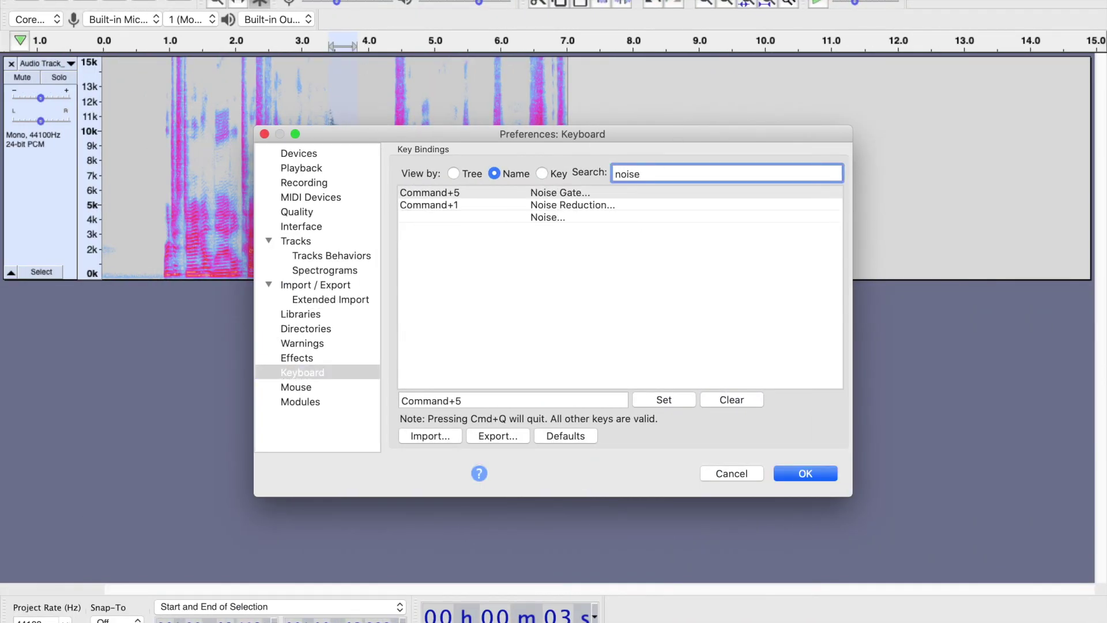
left_click(559, 205)
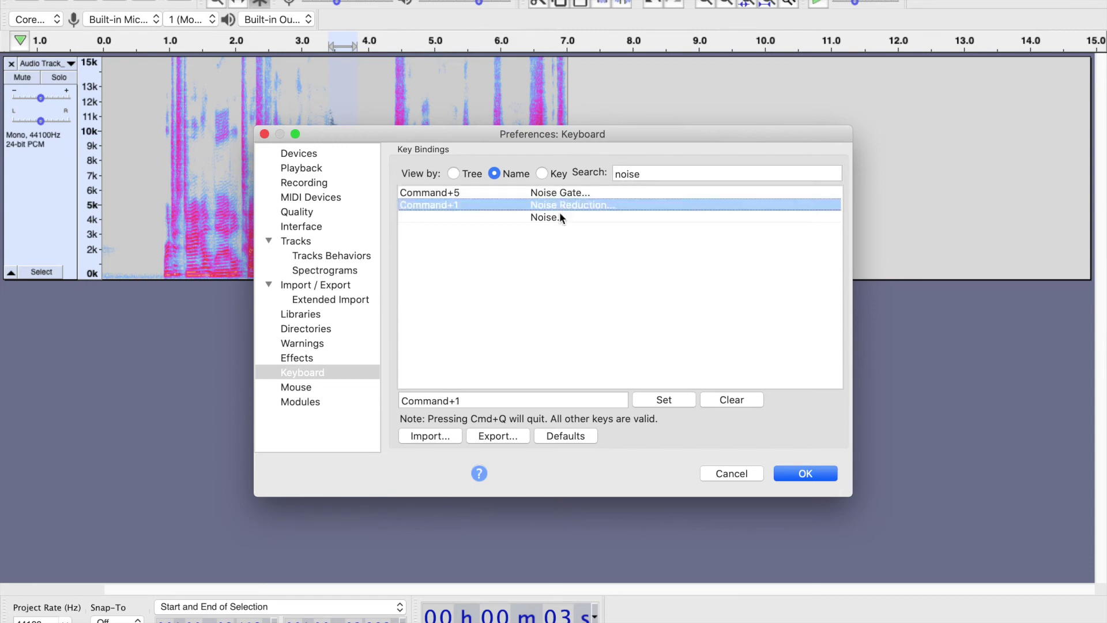
left_click(475, 400)
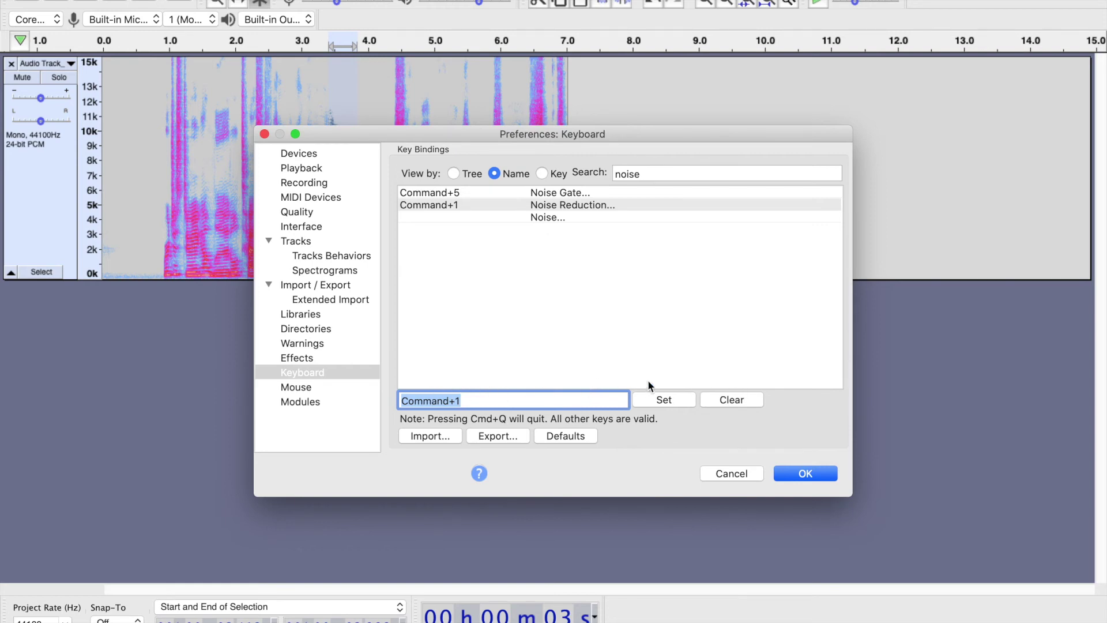
key("BackSpace")
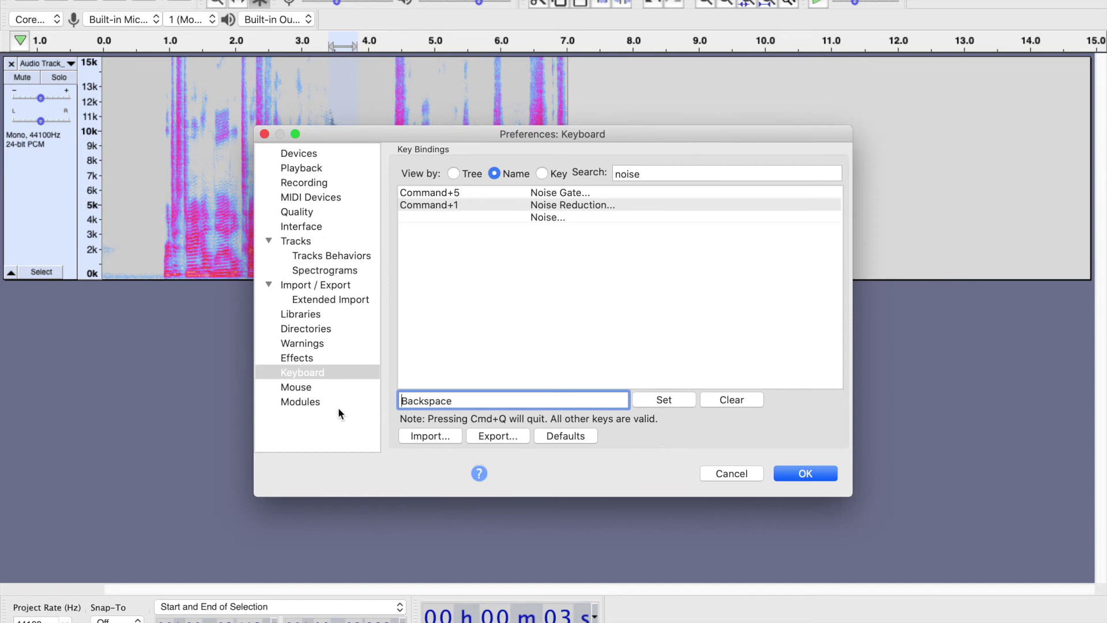
left_click(730, 402)
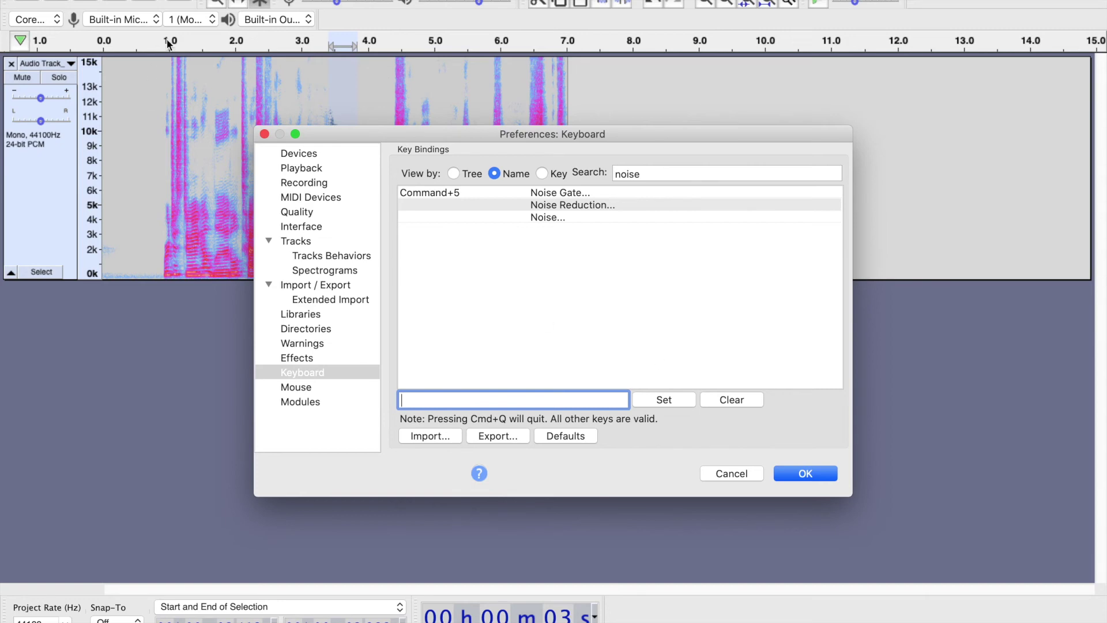
Assign Command+1 to Noise Reduction and dismiss the preferences without saving
key("super+1")
left_click(664, 400)
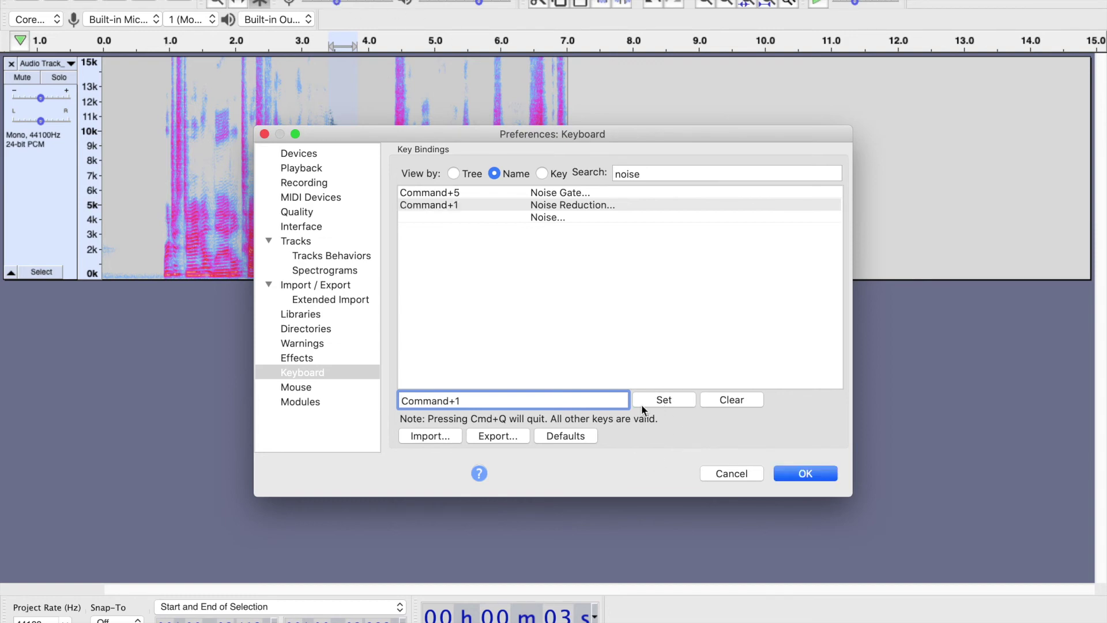
left_click(753, 474)
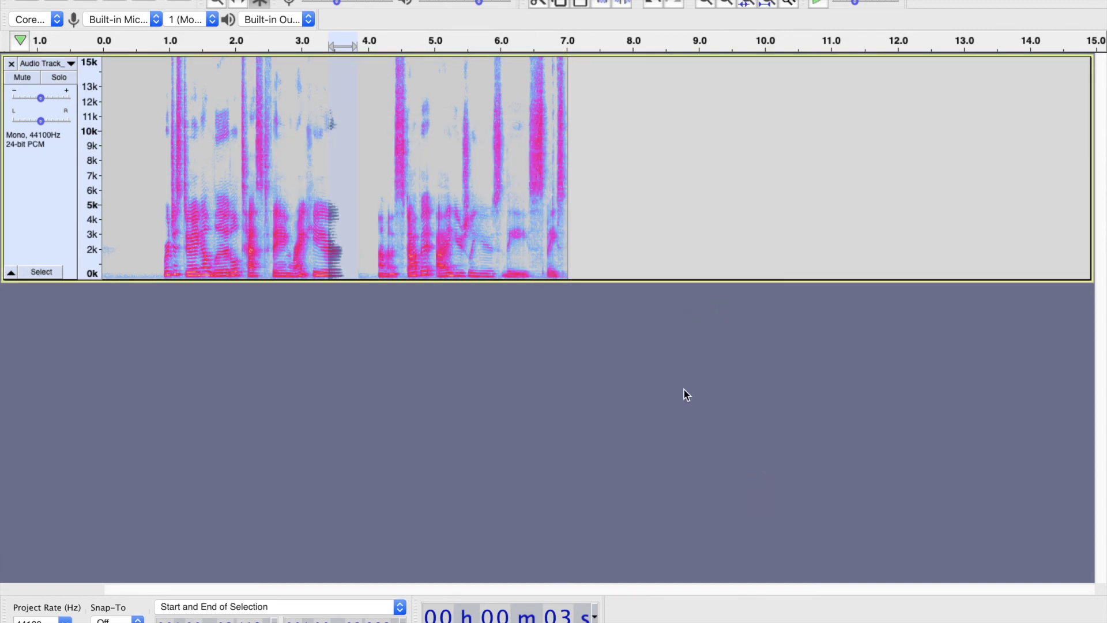
Reopen the keyboard preferences, search for "noise" and check the Noise Reduction binding
key("super+comma")
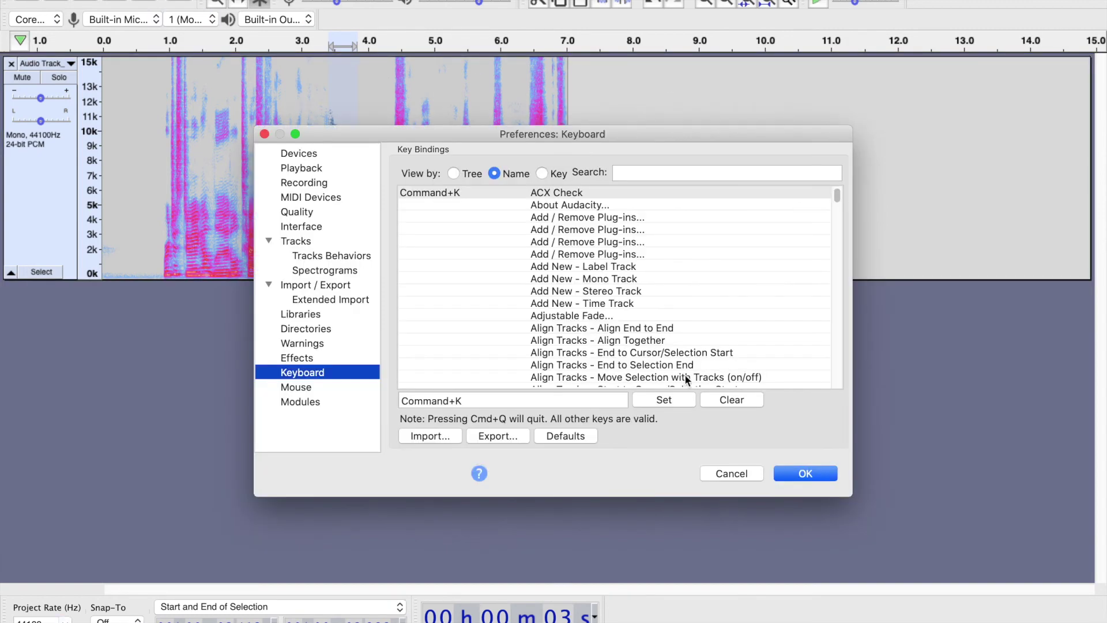
left_click(682, 171)
type("noise")
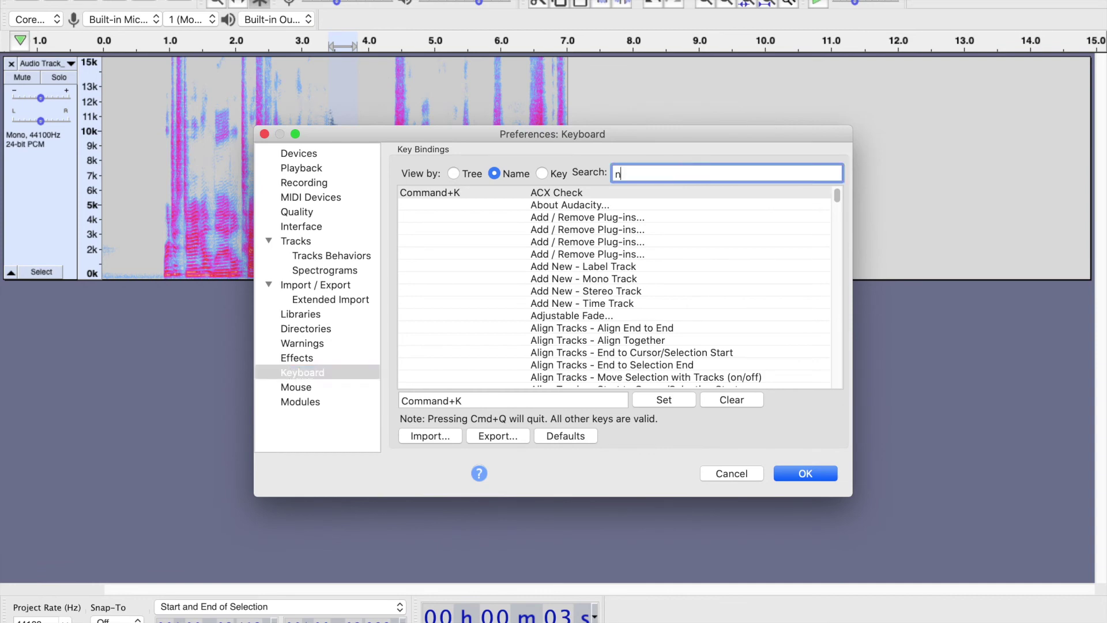
left_click(411, 202)
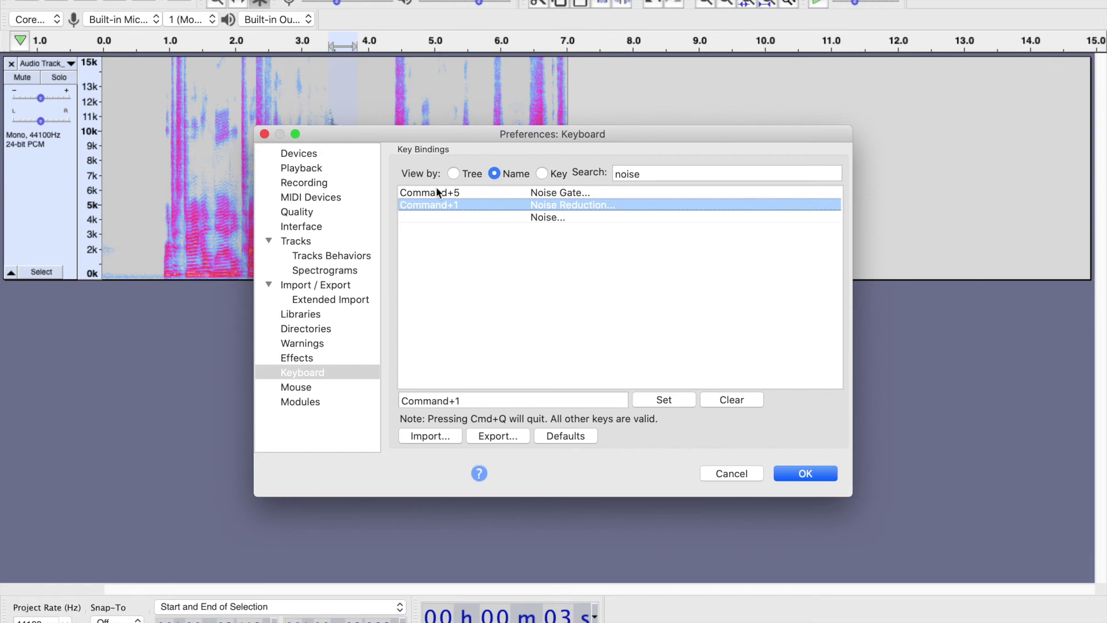
Search the key bindings for "filter", inspect the Filter Curve shortcut and close the preferences without changes
left_click(640, 173)
double_click(640, 173)
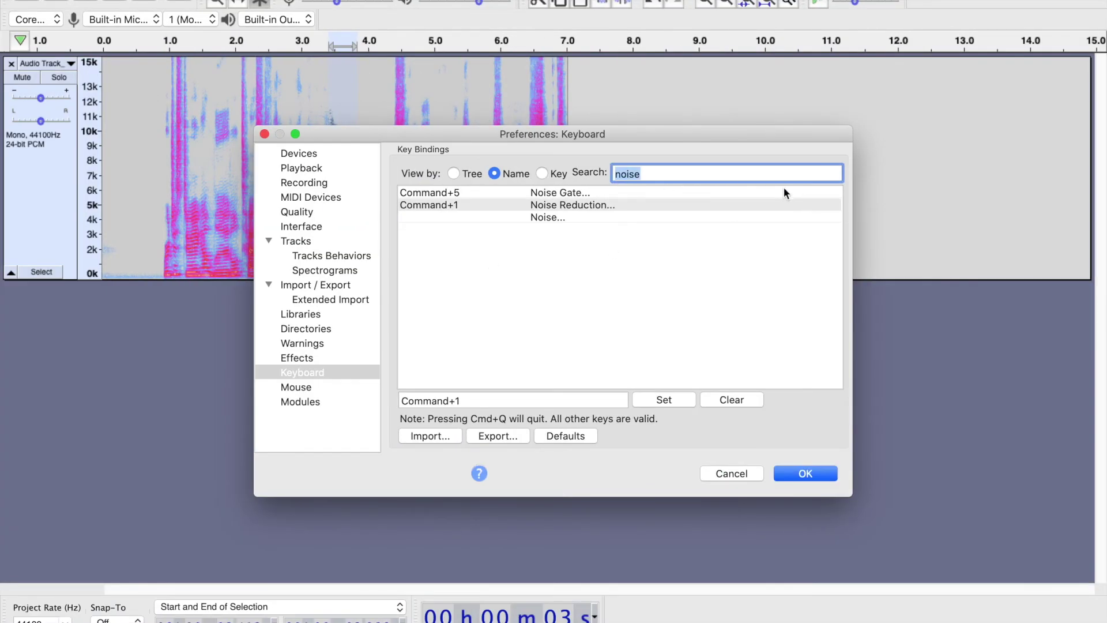
double_click(665, 176)
type("filter")
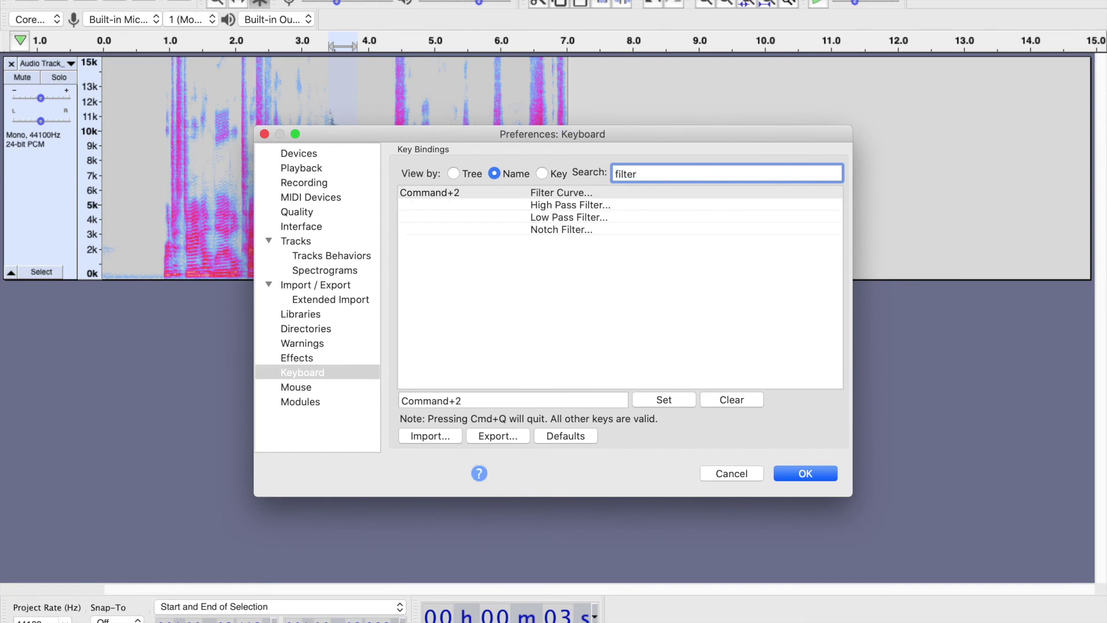
left_click(565, 194)
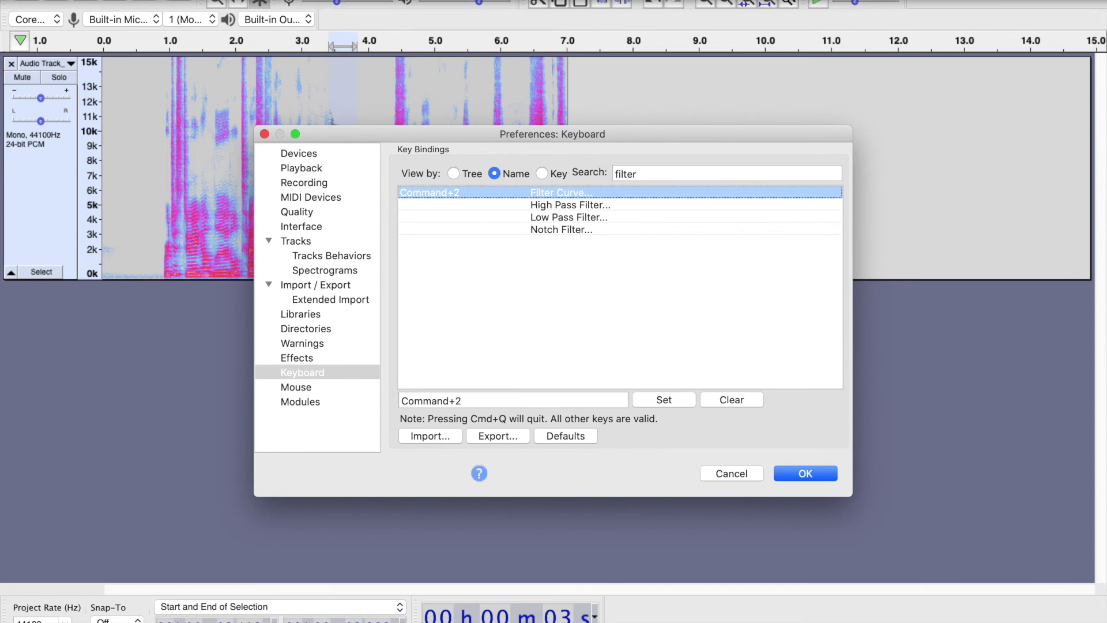
left_click(743, 474)
Look through the Manage Plug-ins list for the available effects and close it without changes
left_click(431, 1)
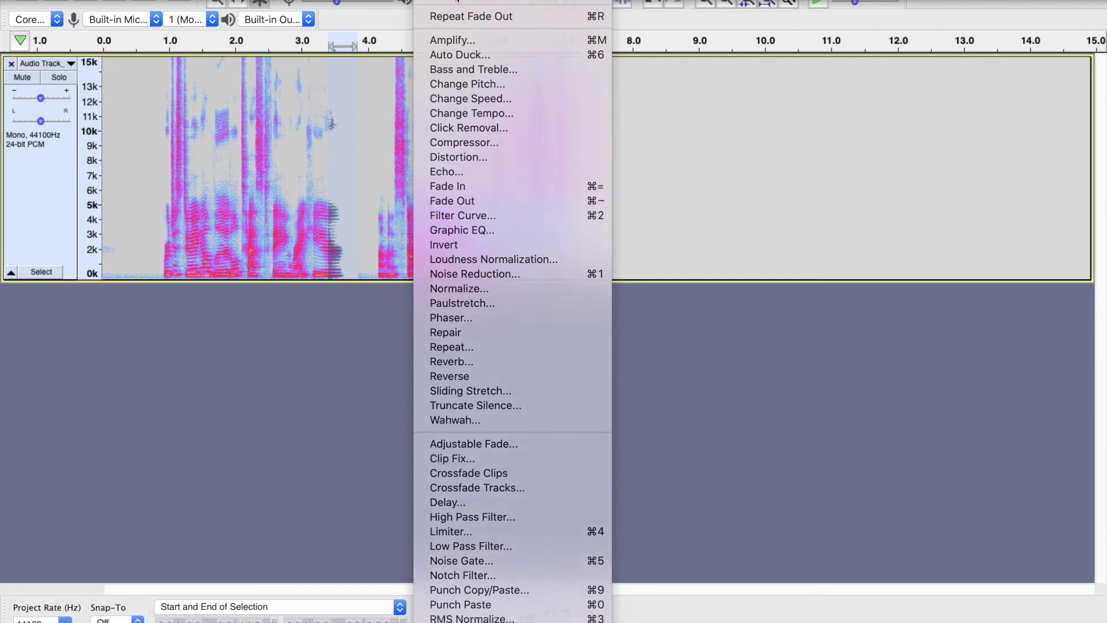
left_click(457, 2)
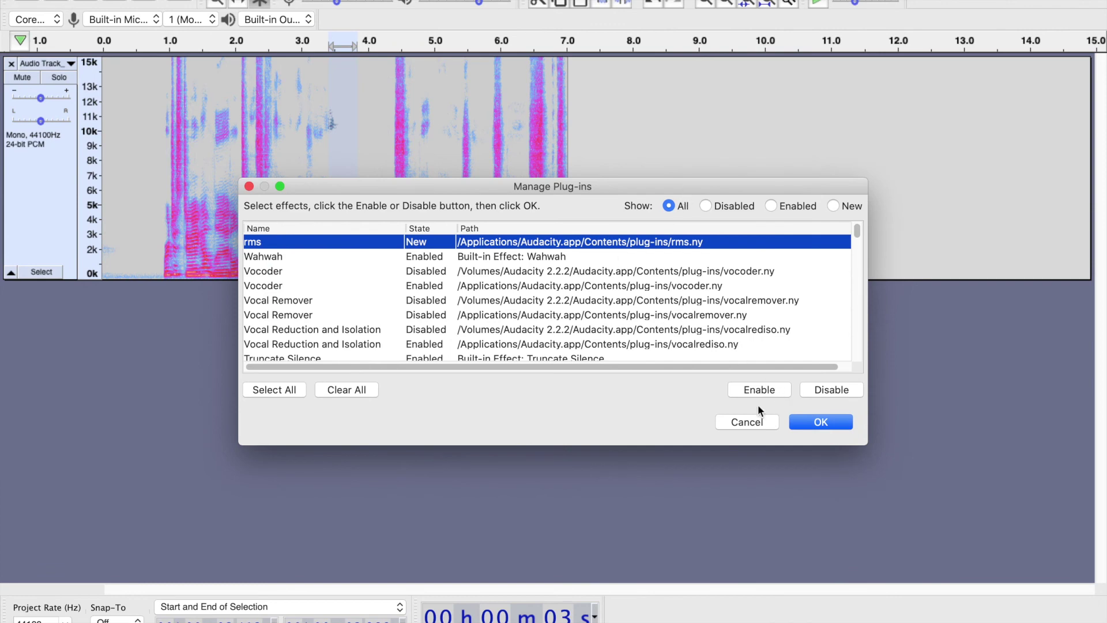
scroll(451, 326, "down", 5)
left_click(734, 422)
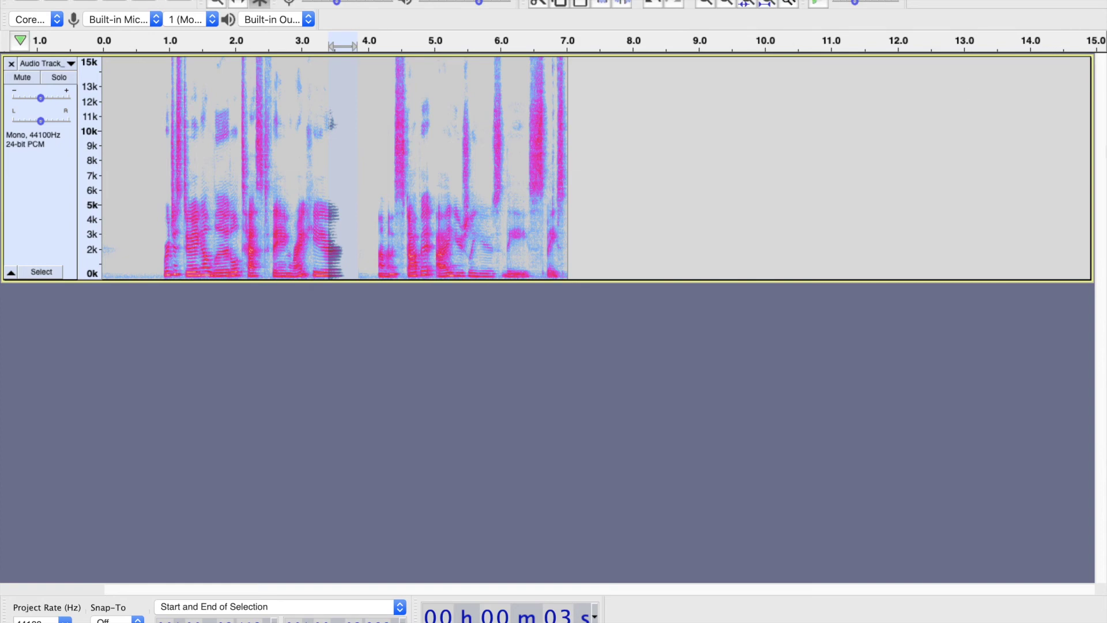
Clear the Filter Curve shortcut in the keyboard preferences, enter Command+2 for it again and close the preferences without saving
key("super+comma")
left_click(669, 172)
type("filter")
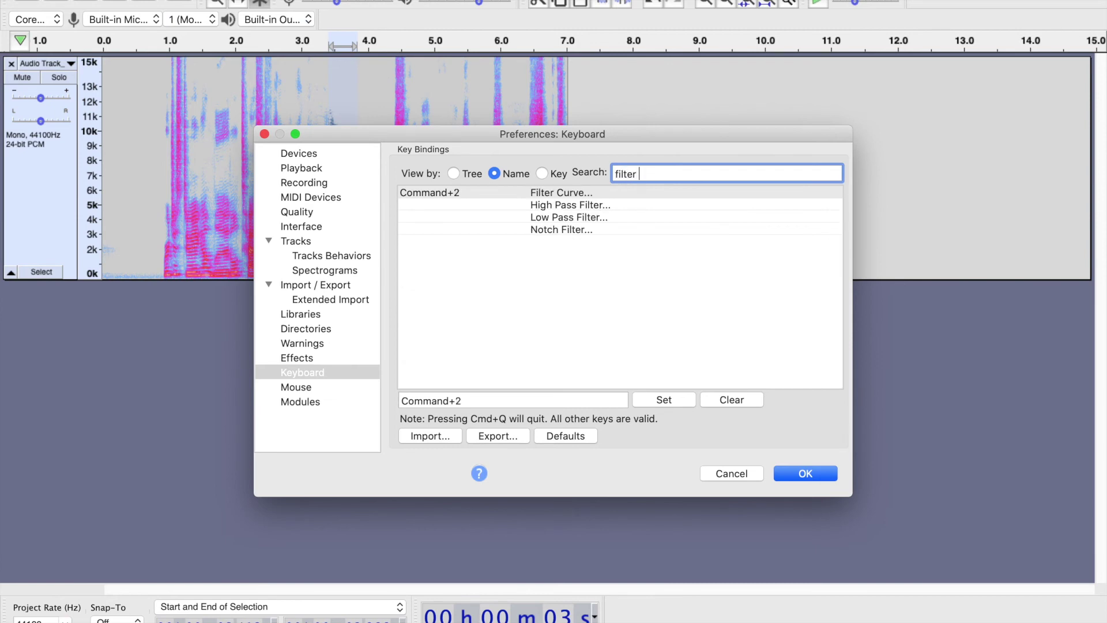
left_click(559, 192)
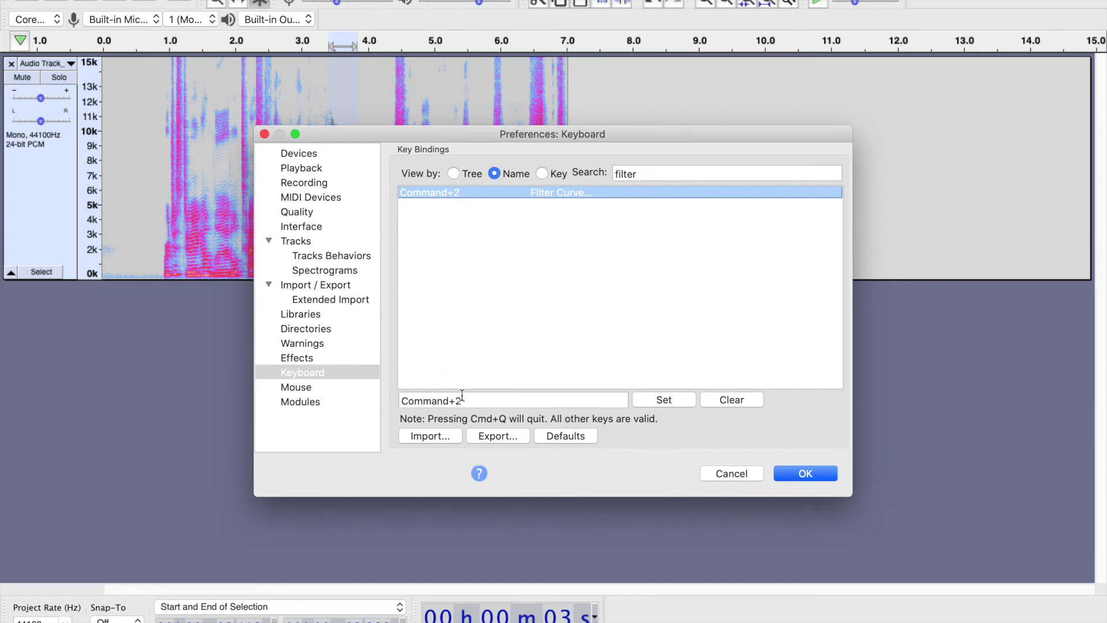
left_click(732, 400)
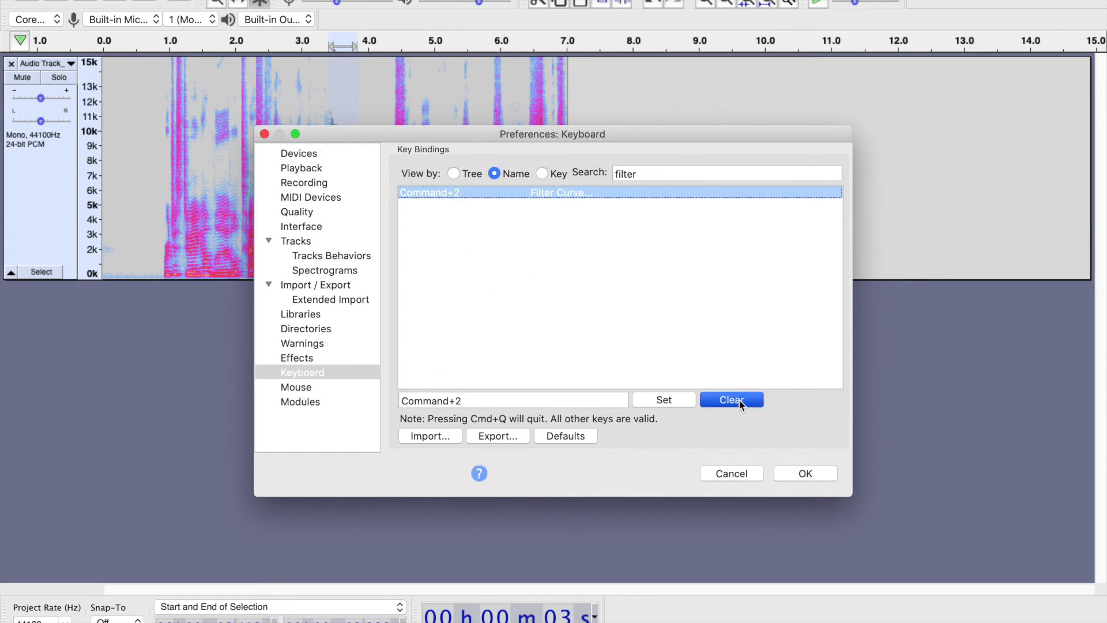
left_click(514, 401)
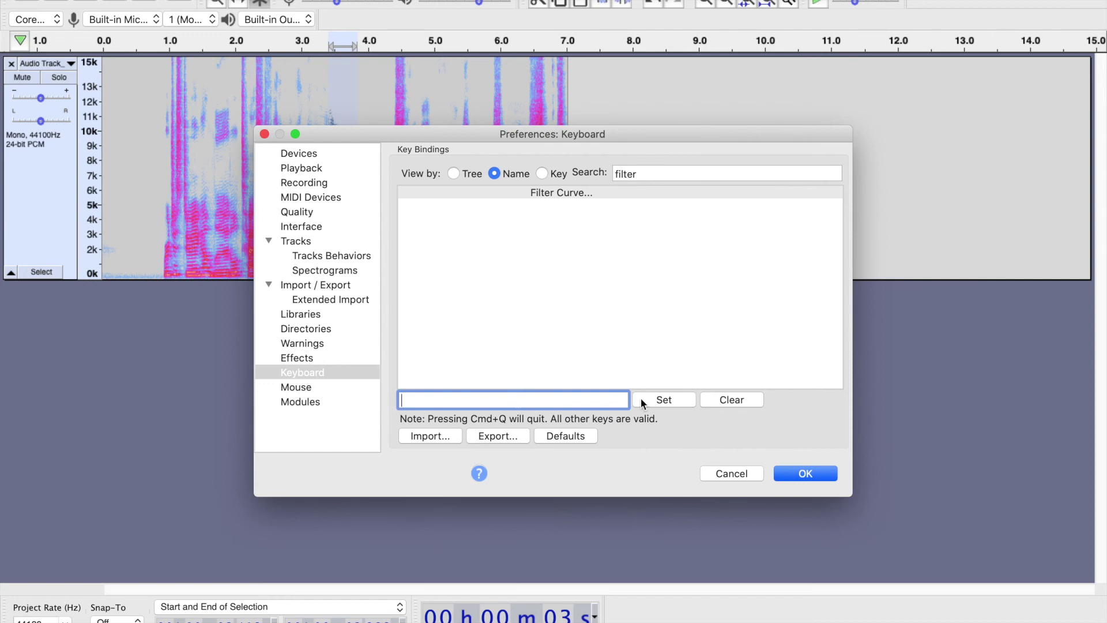
key("super+2")
left_click(731, 474)
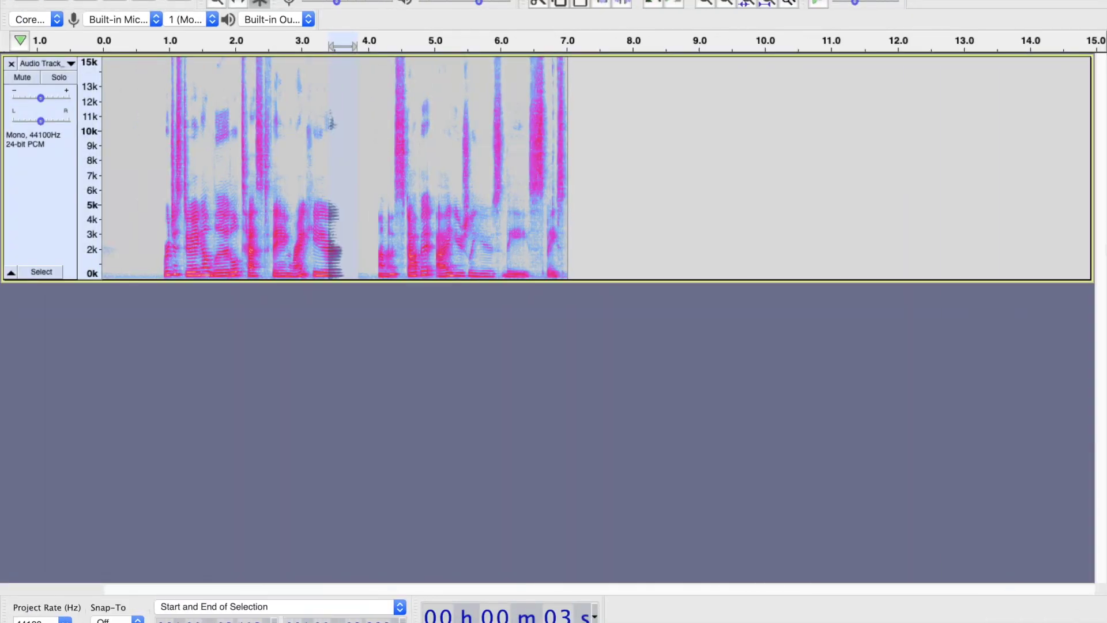
Search the key bindings for "rms" to check the RMS Normalize shortcut, and consult the custom shortcuts list in the Google Docs notes
key("super+comma")
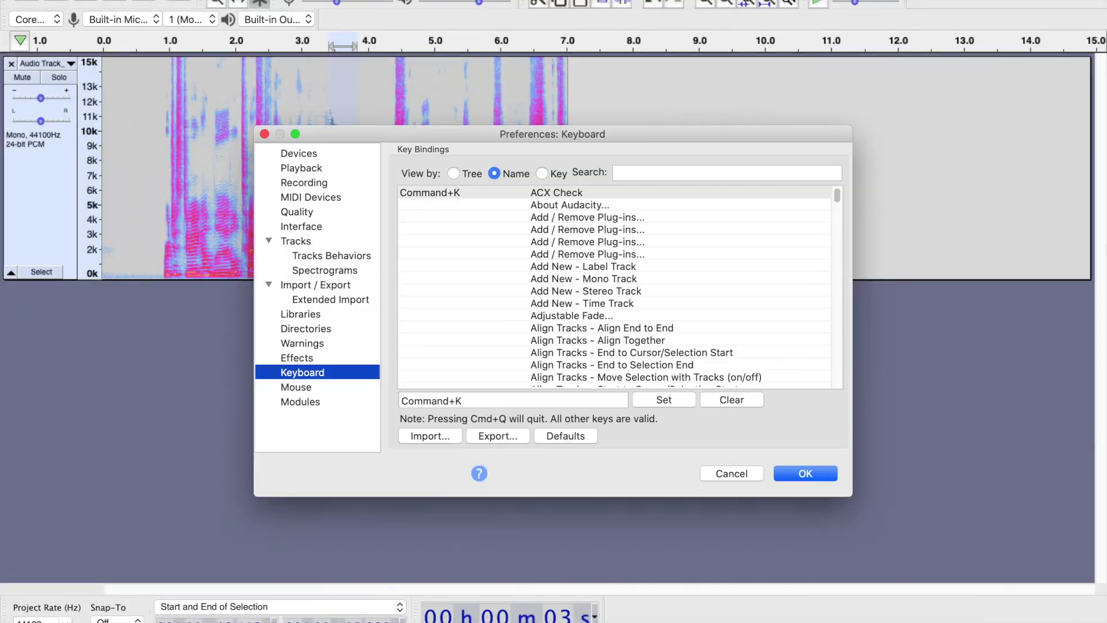
left_click(754, 171)
type("rms")
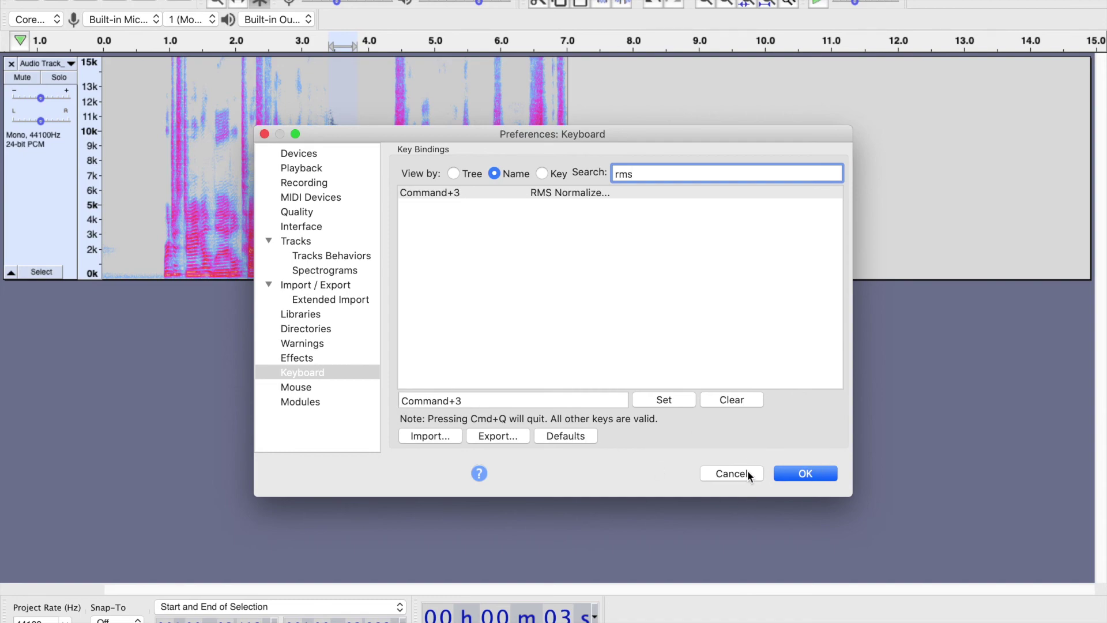
key("ctrl+Right")
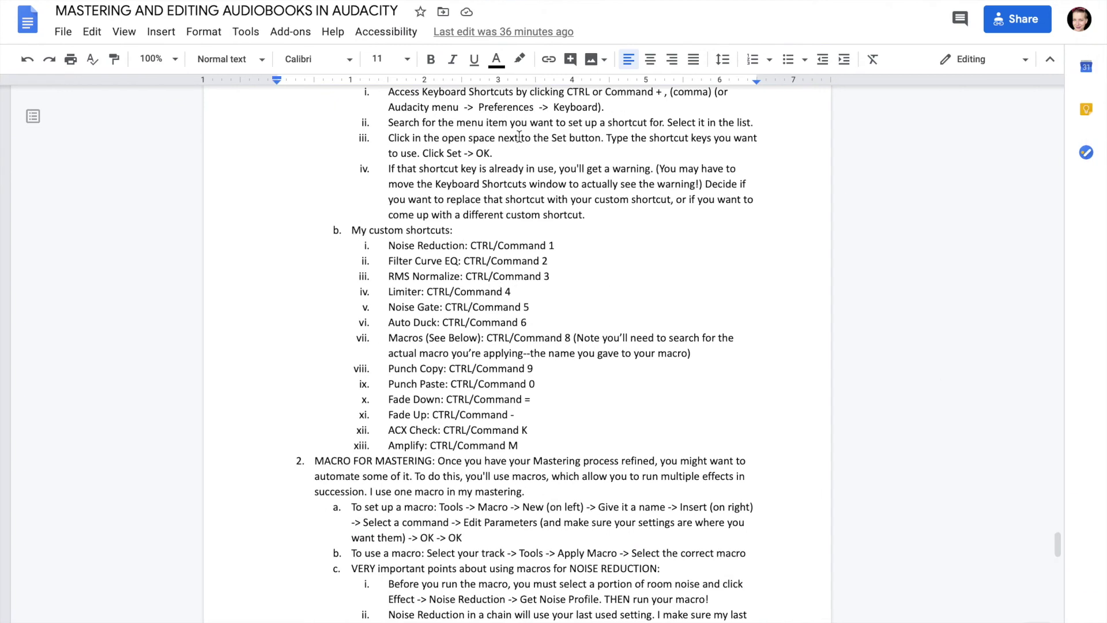
key("ctrl+Left")
double_click(627, 173)
type("limiter")
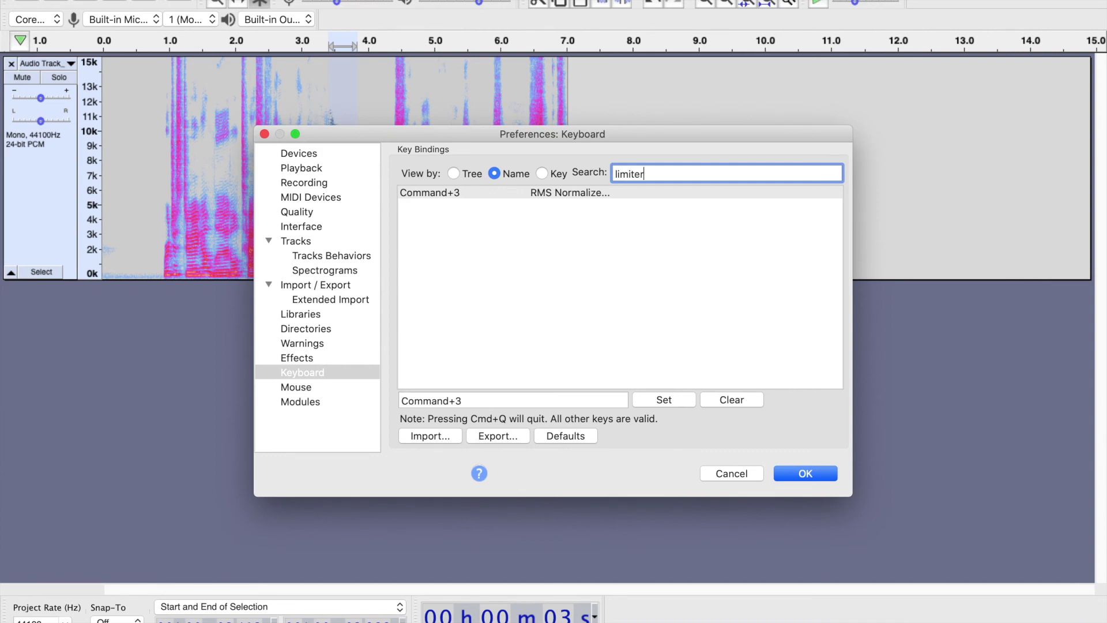
key("Return")
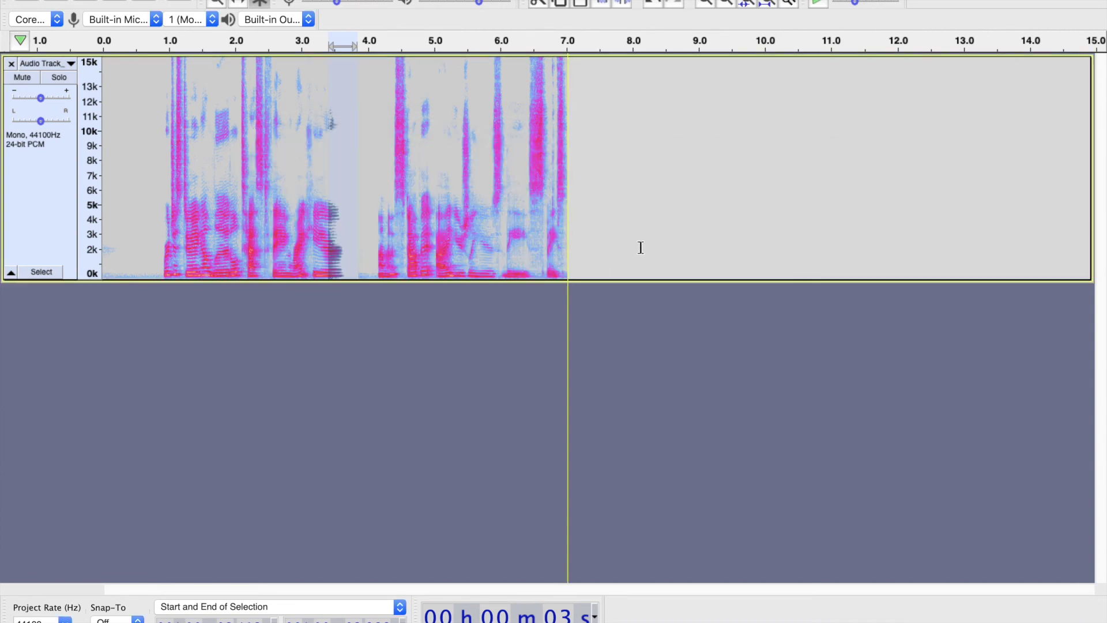
key("super+comma")
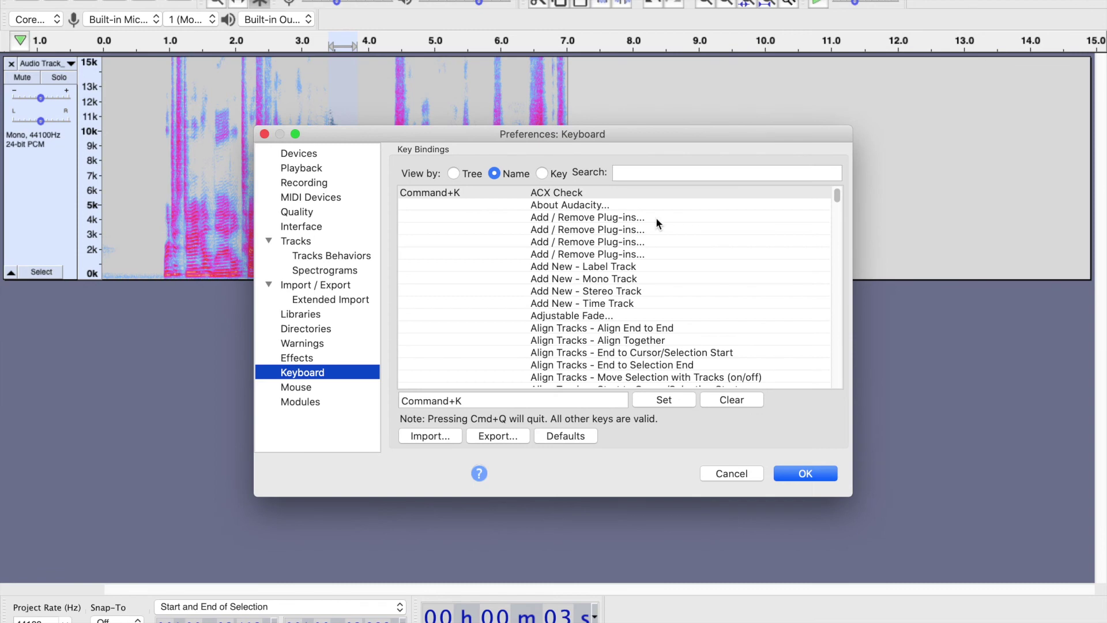
left_click(634, 179)
type("limiter")
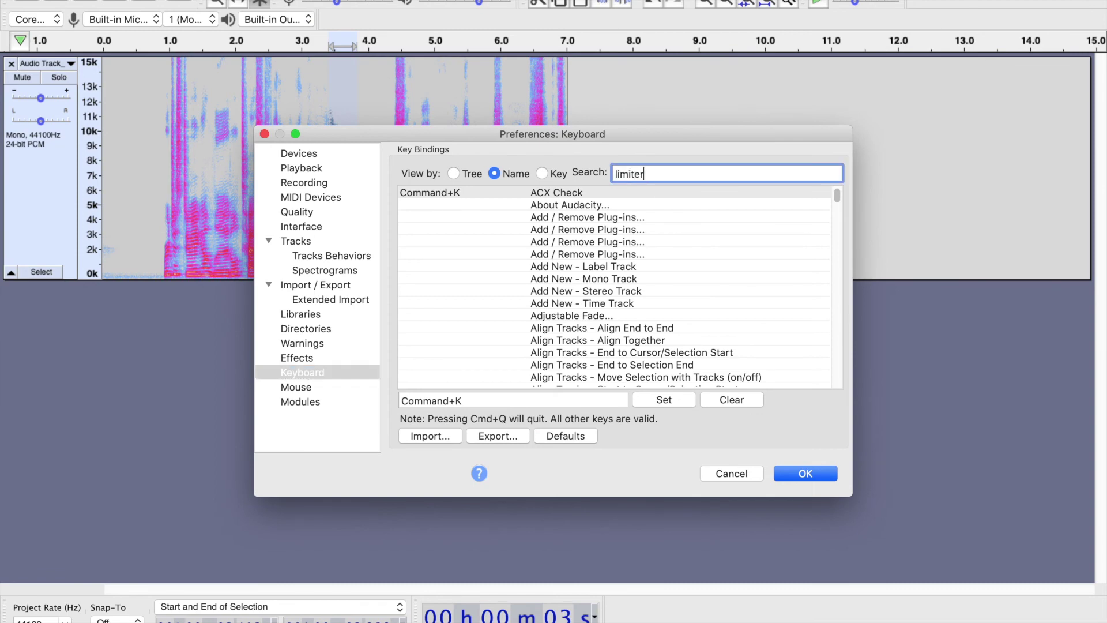
key("Return")
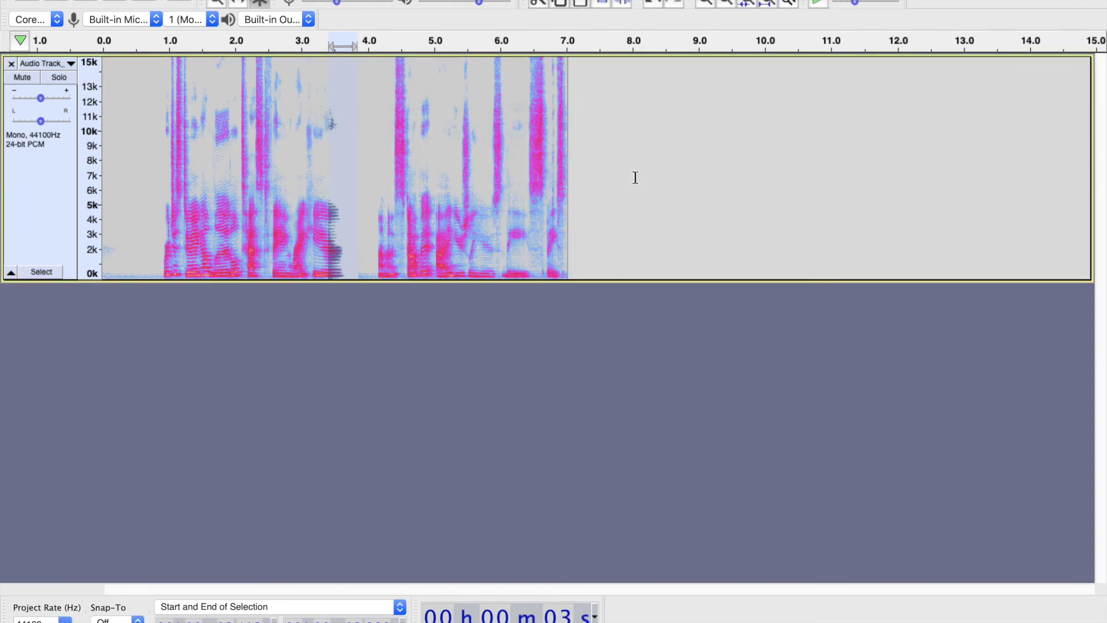
Reopen the keyboard preferences, search the key bindings for "limiter" and inspect the Limiter shortcut
key("super+comma")
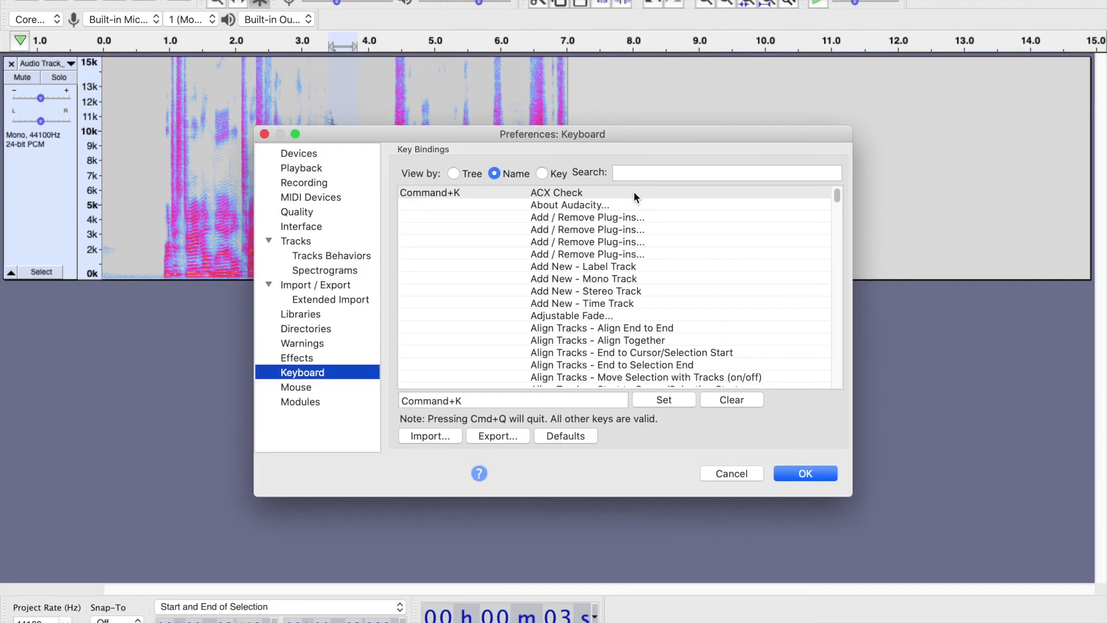
left_click(651, 173)
type("lim")
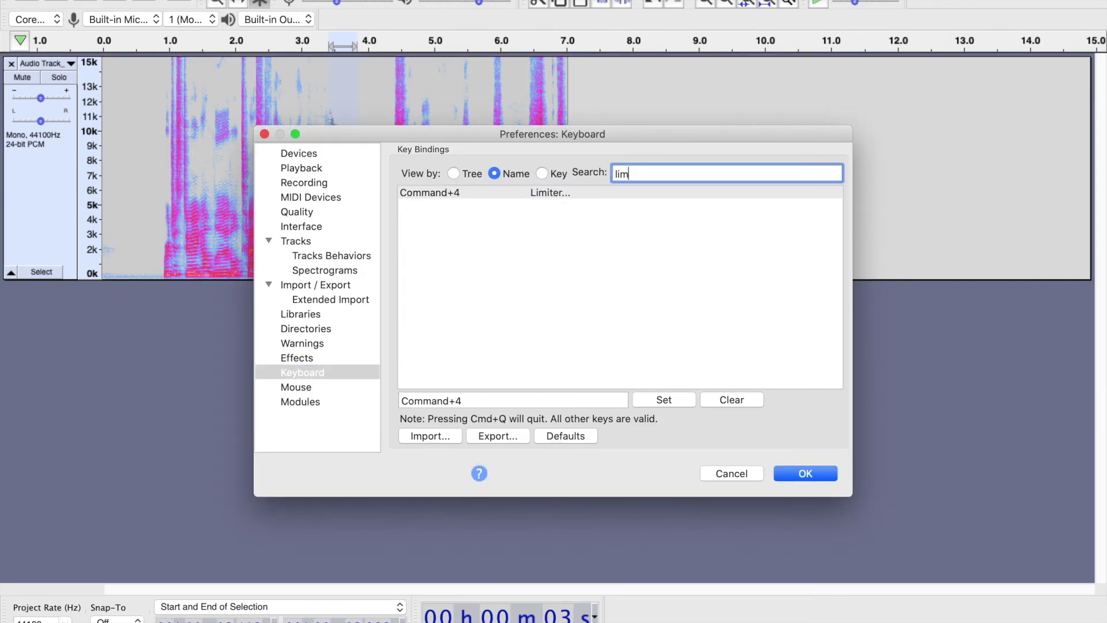
type("iter")
left_click(565, 192)
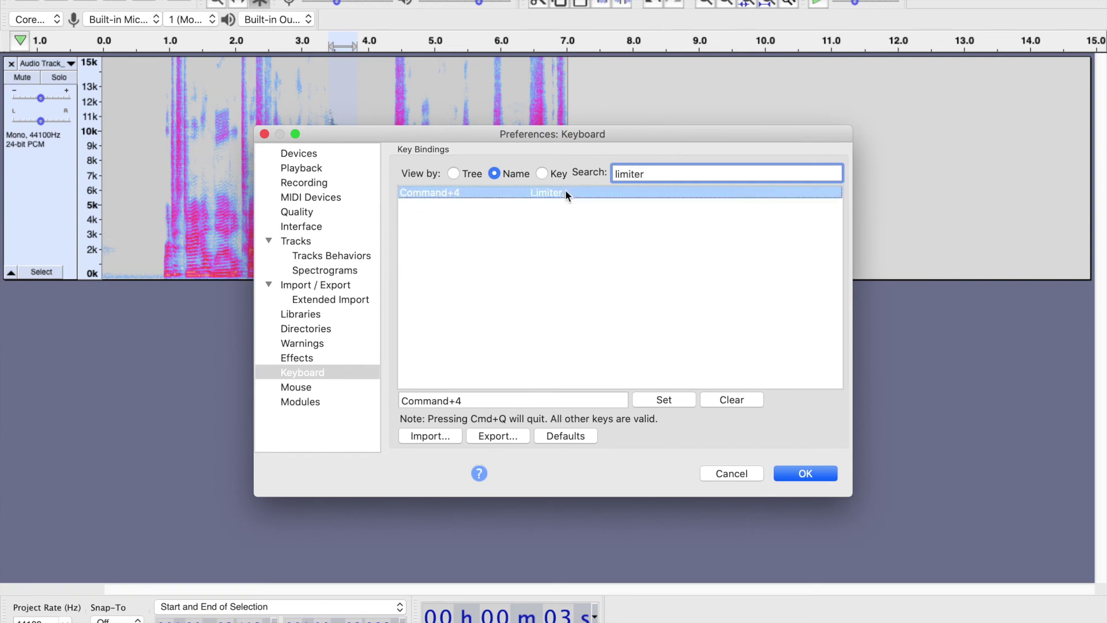
left_click(476, 398)
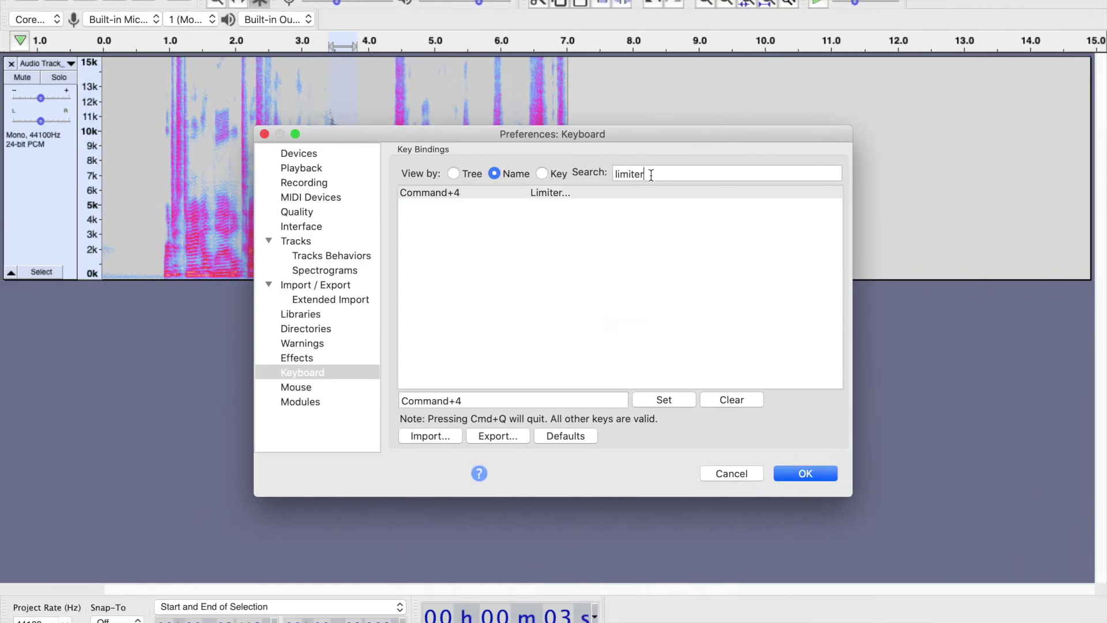
Check the Noise Gate and Auto Duck shortcuts by searching the key bindings for "noise" and "auto duck"
double_click(651, 174)
type("noise")
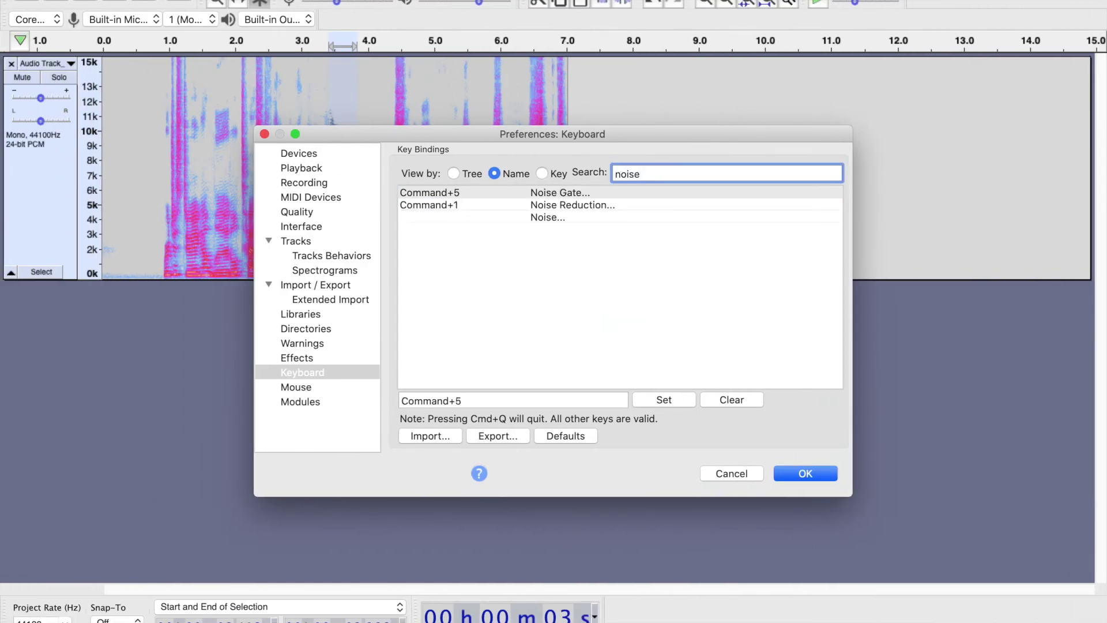
left_click(551, 196)
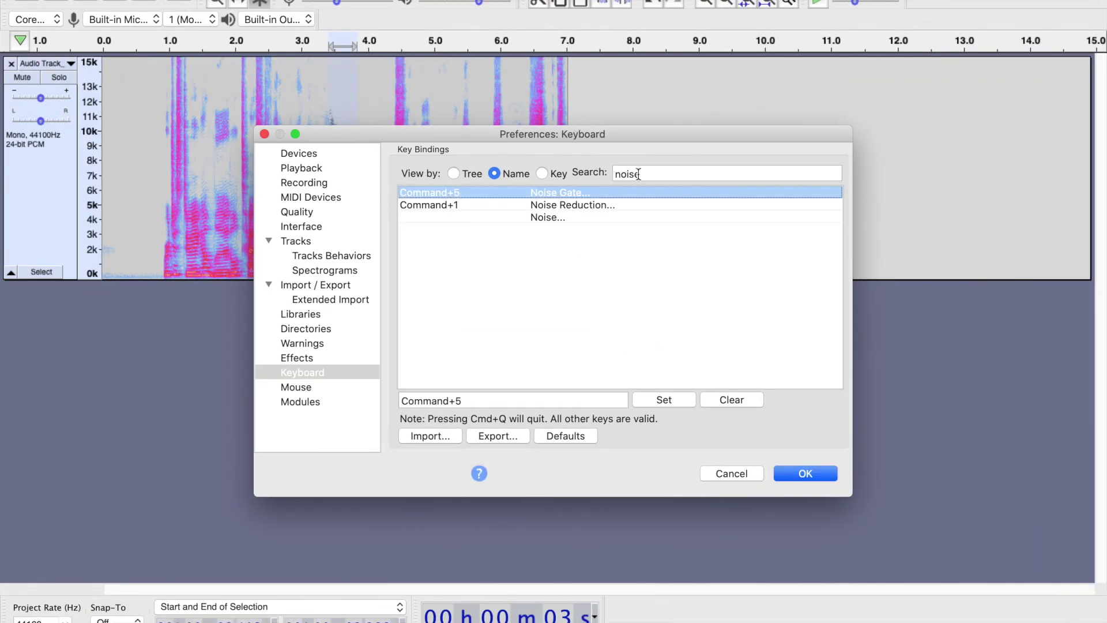
double_click(625, 173)
type("auto duck")
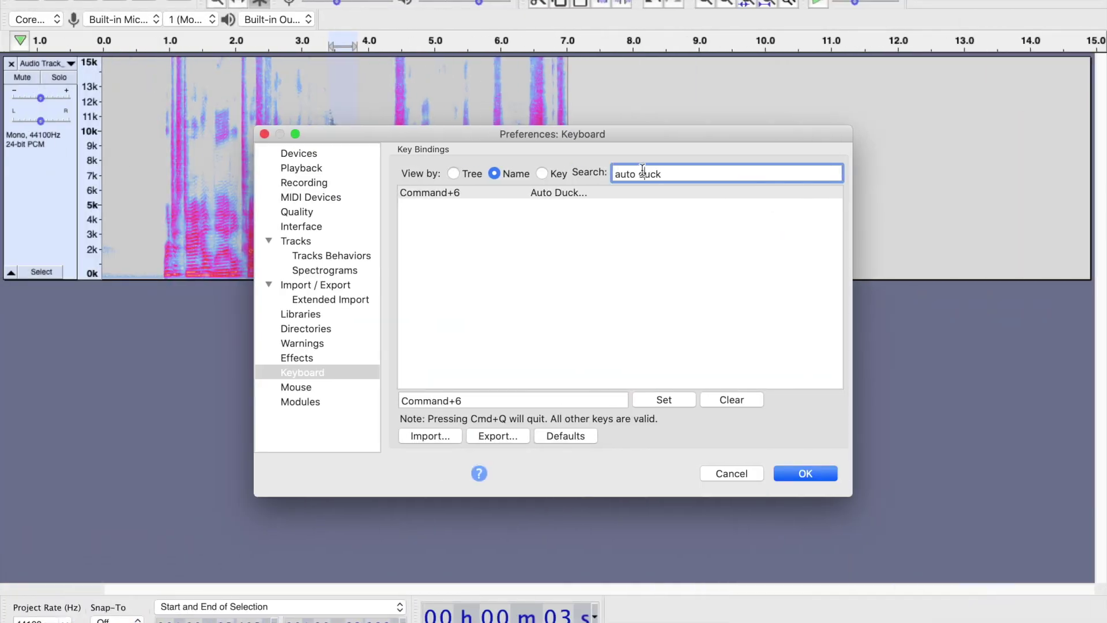
Search the key bindings for "macro", and for "sen" to find the shortcut of the Mastering Sennheiser macro
triple_click(642, 171)
type("mac")
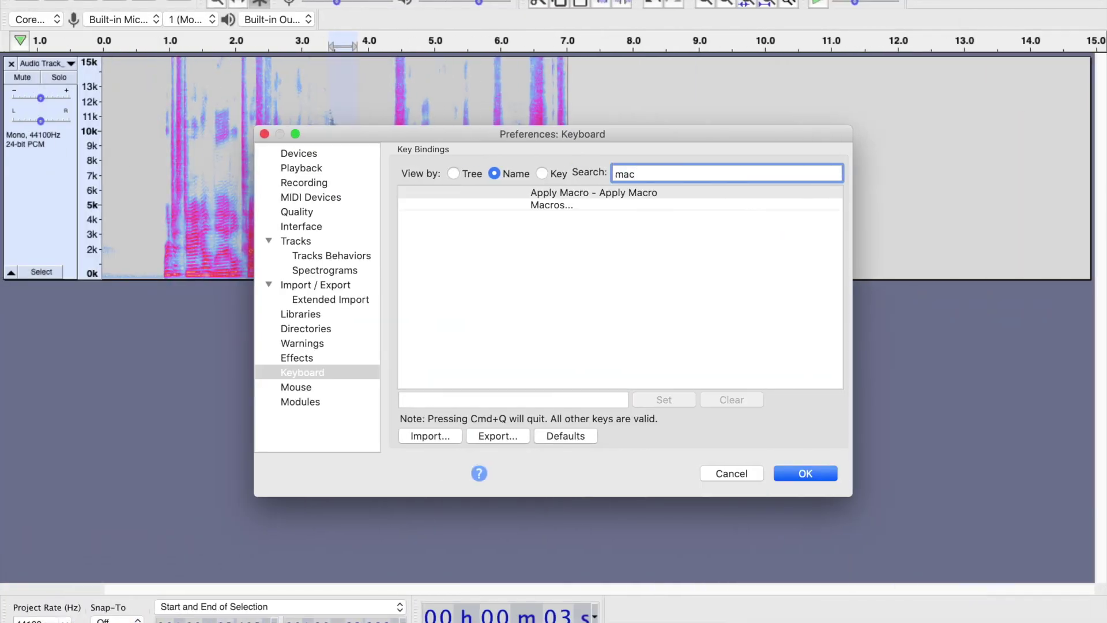
type("ro")
key("BackSpace")
key("BackSpace")
key("BackSpace")
key("BackSpace")
key("BackSpace")
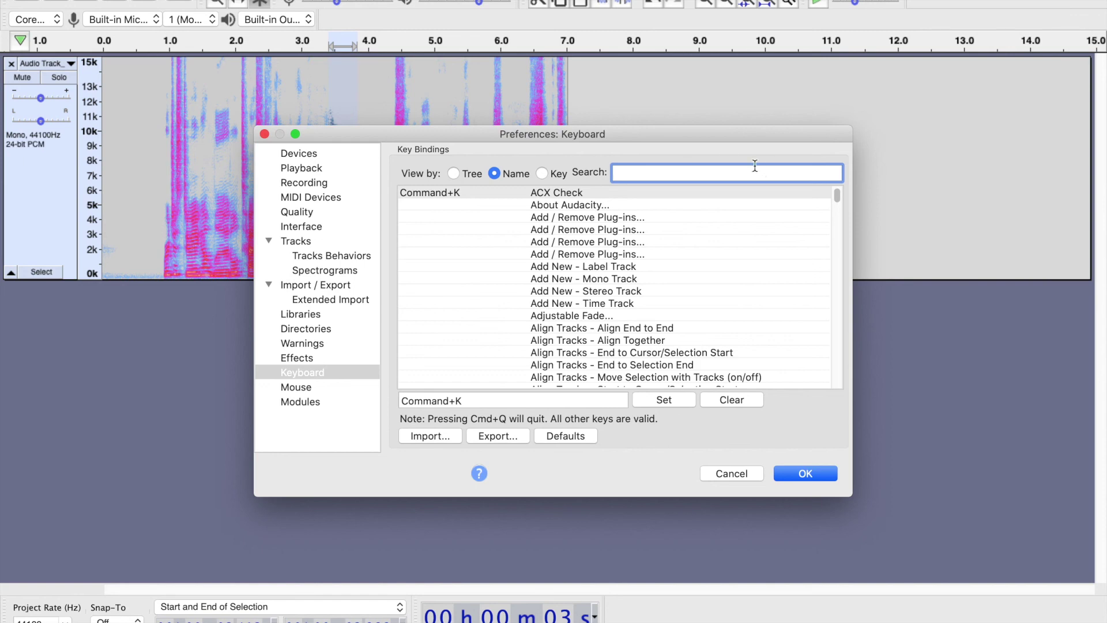
type("seer")
key("BackSpace")
key("BackSpace")
type("n")
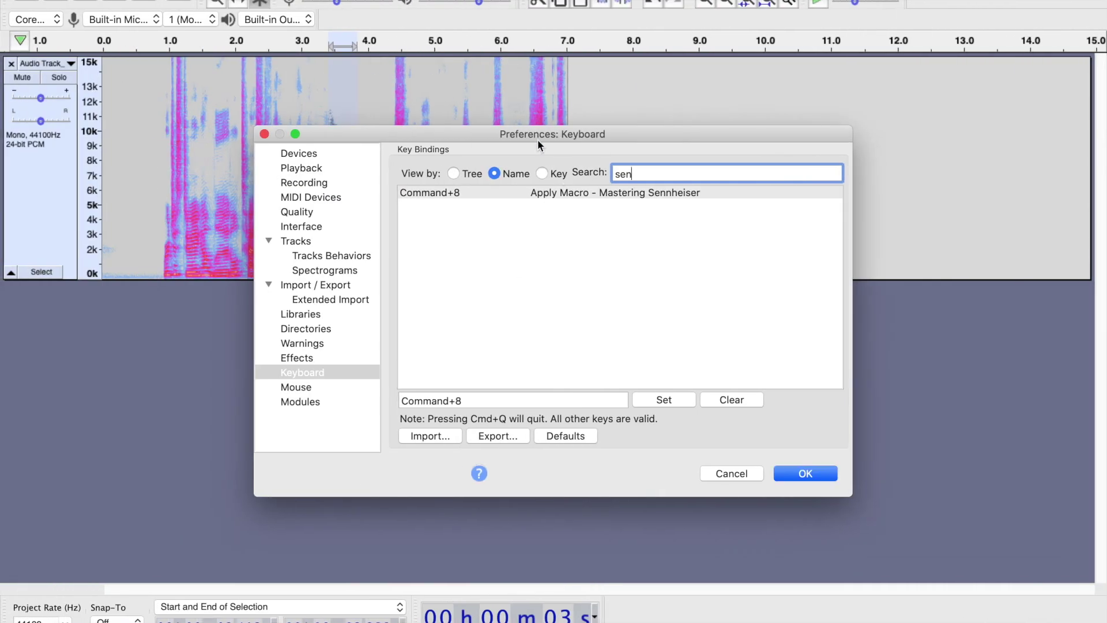
Search the key bindings for "punch" and inspect the Punch Paste and Punch and Roll Record shortcuts
key("BackSpace")
key("BackSpace")
key("BackSpace")
type("punch")
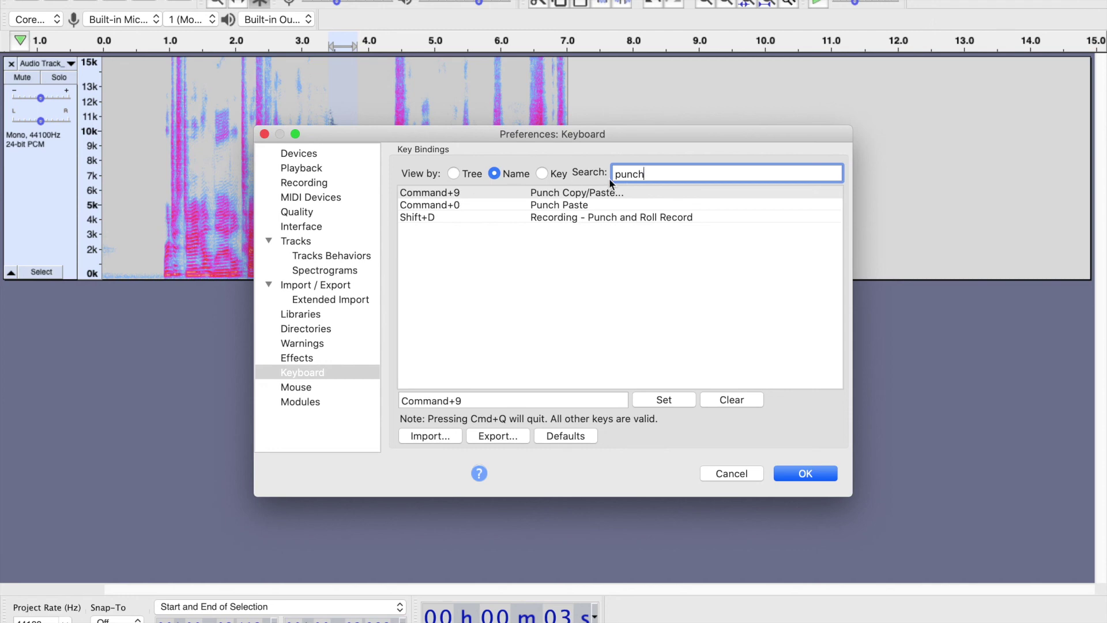
left_click(570, 205)
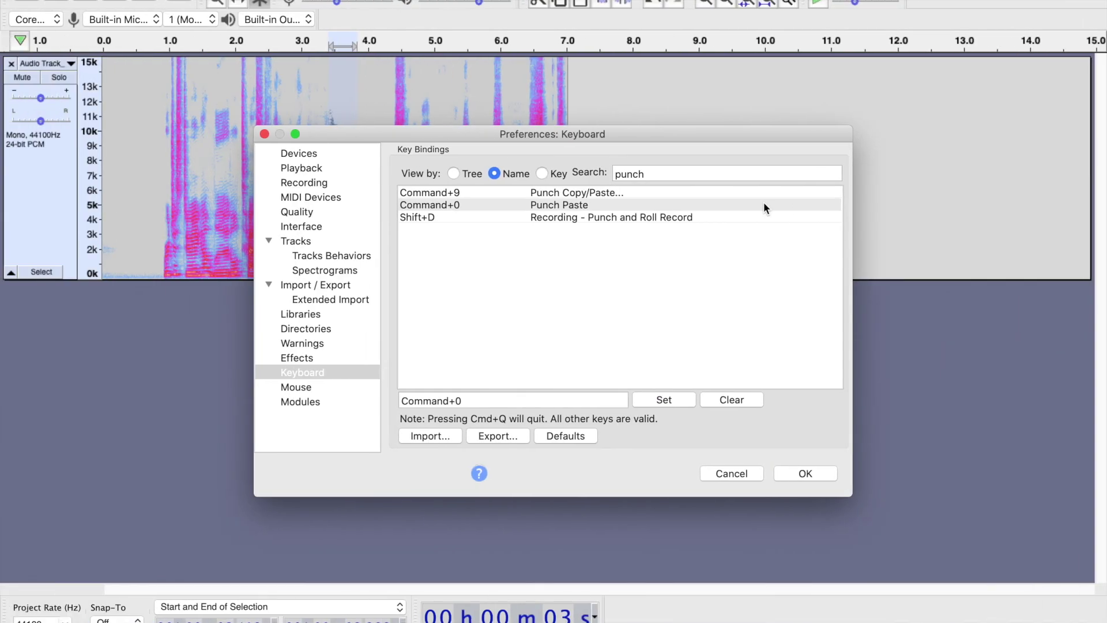
left_click(763, 204)
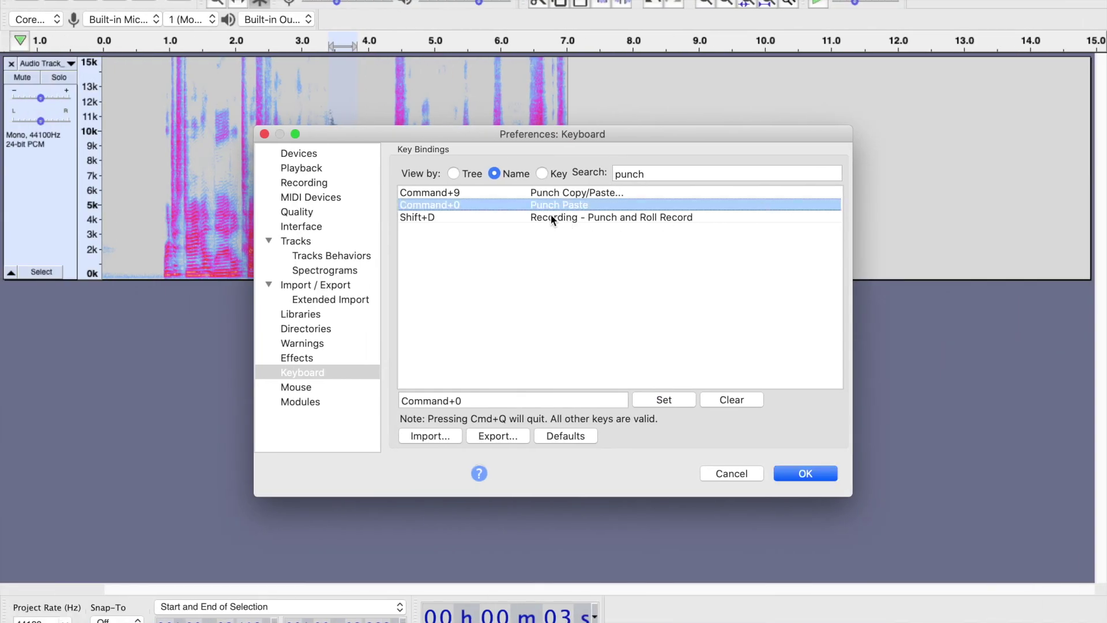
left_click(551, 216)
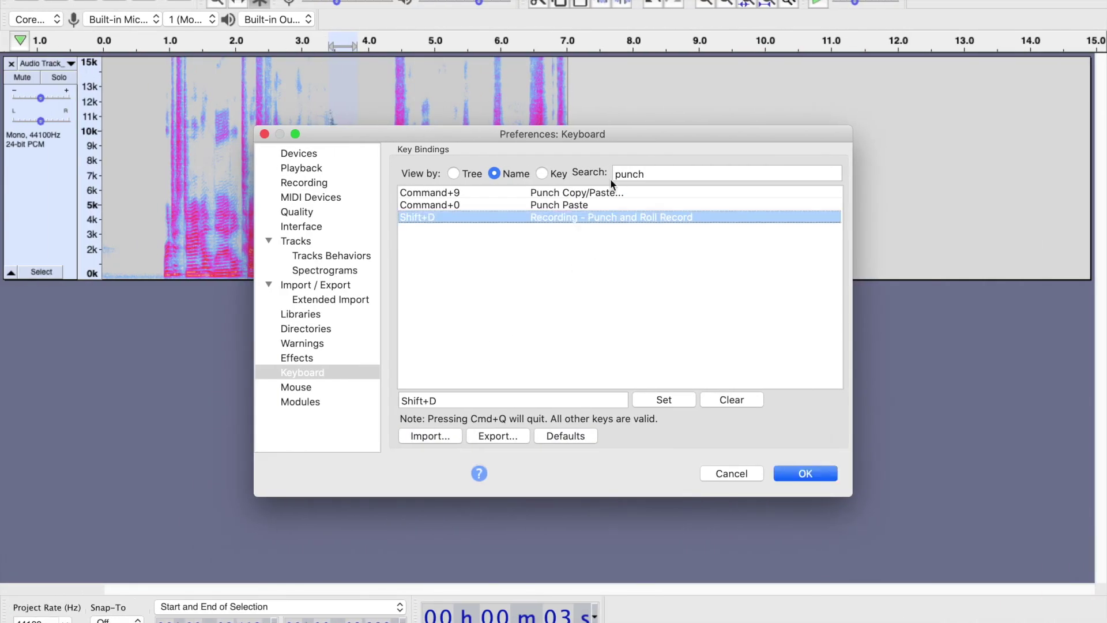
Search the key bindings for "fade" and compare the Fade In and Fade Out shortcuts
double_click(616, 175)
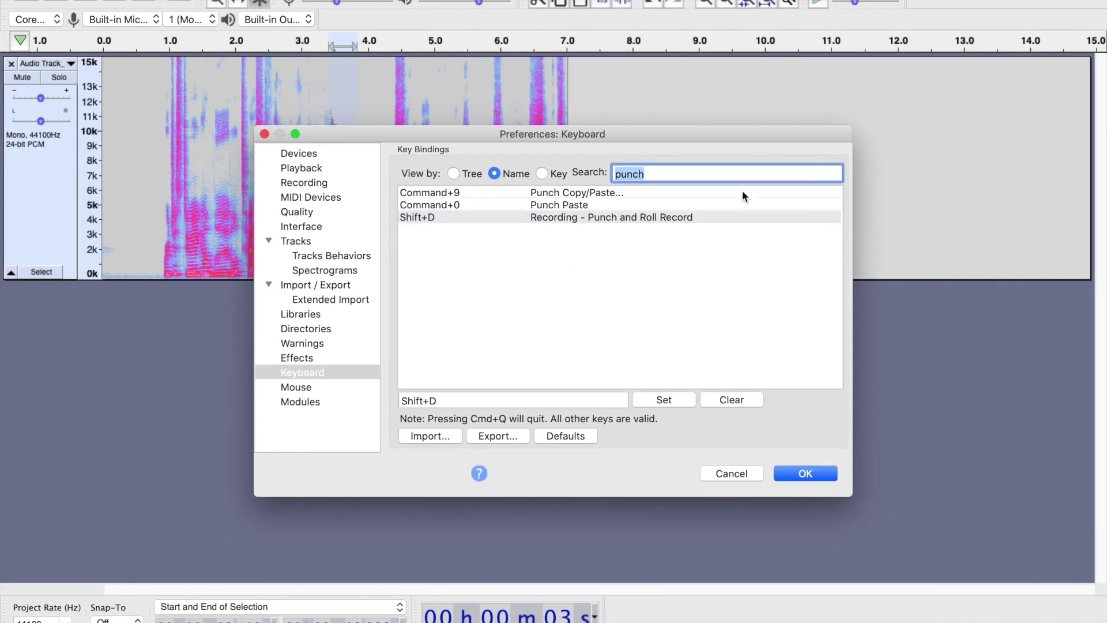
type("fade")
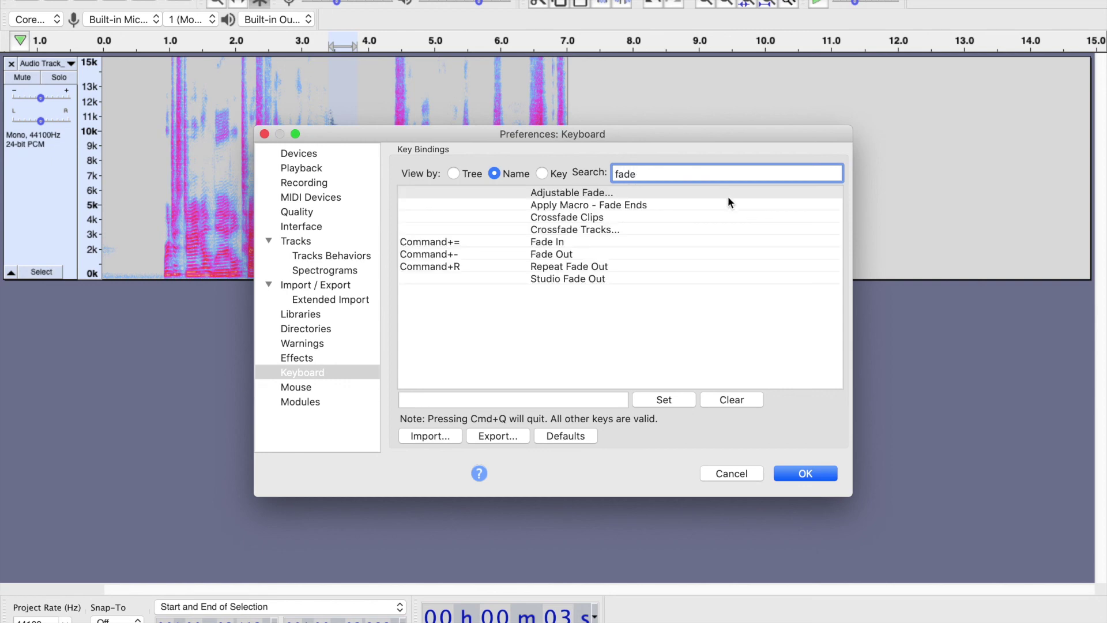
left_click(553, 253)
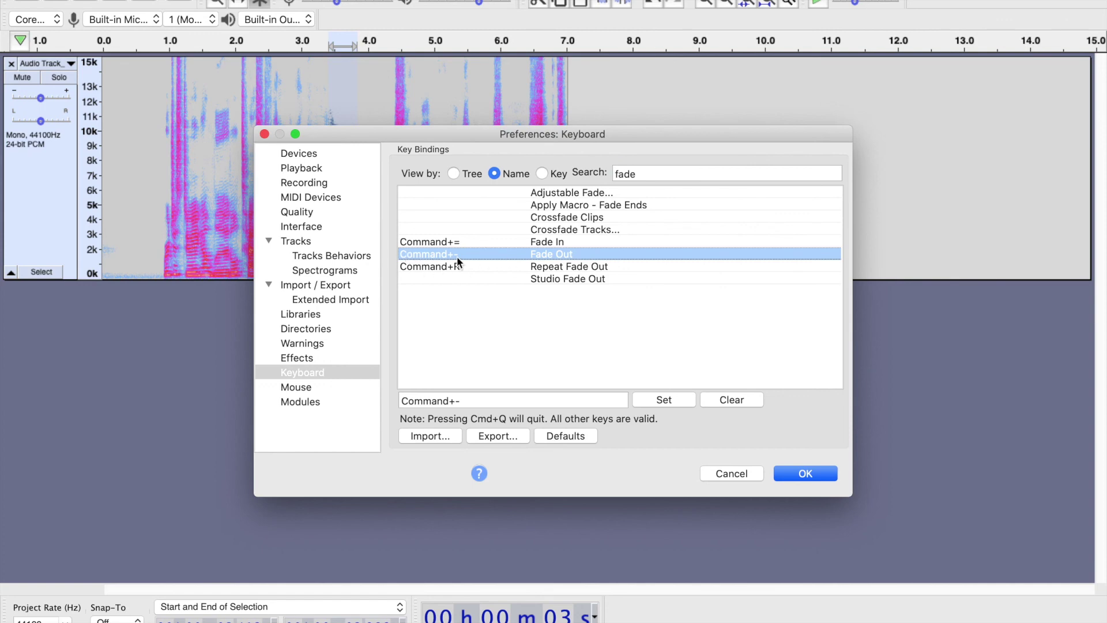
left_click(552, 244)
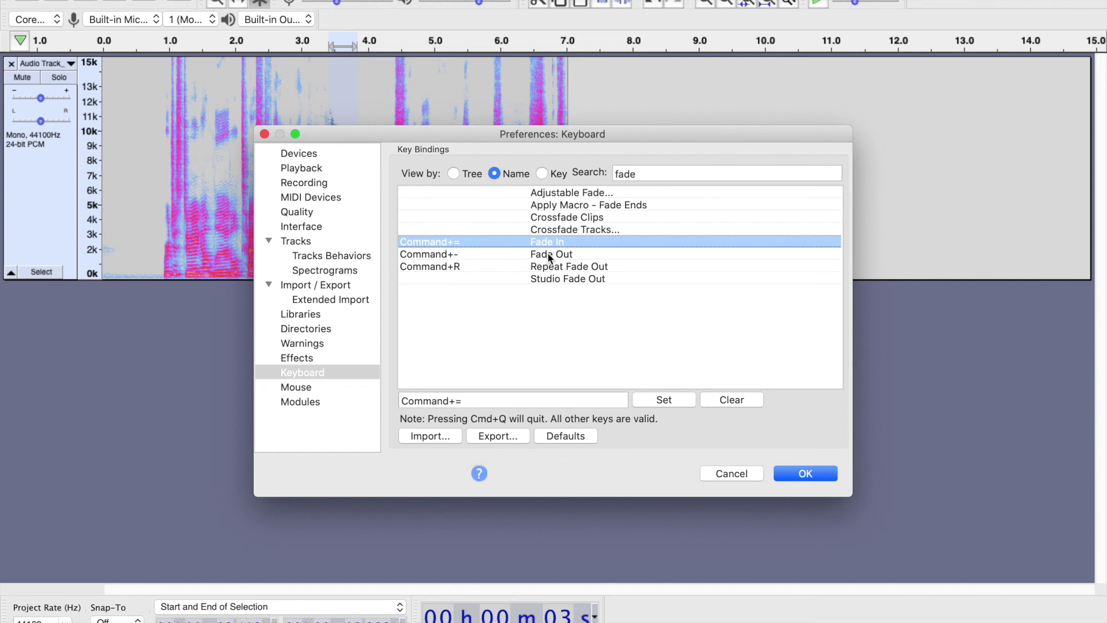
left_click(548, 253)
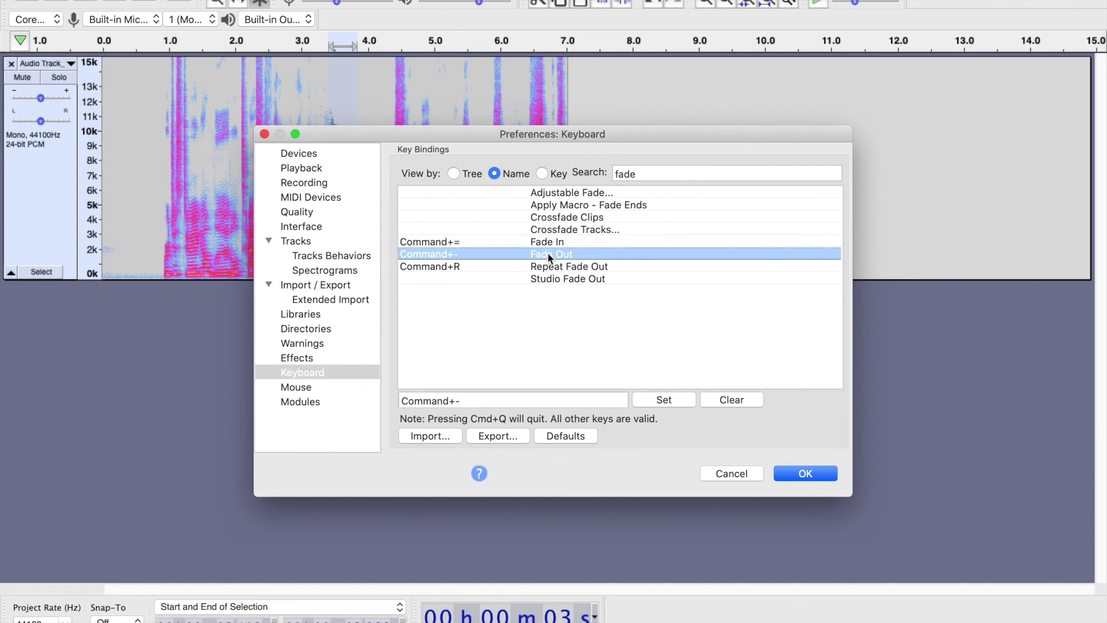
left_click(545, 244)
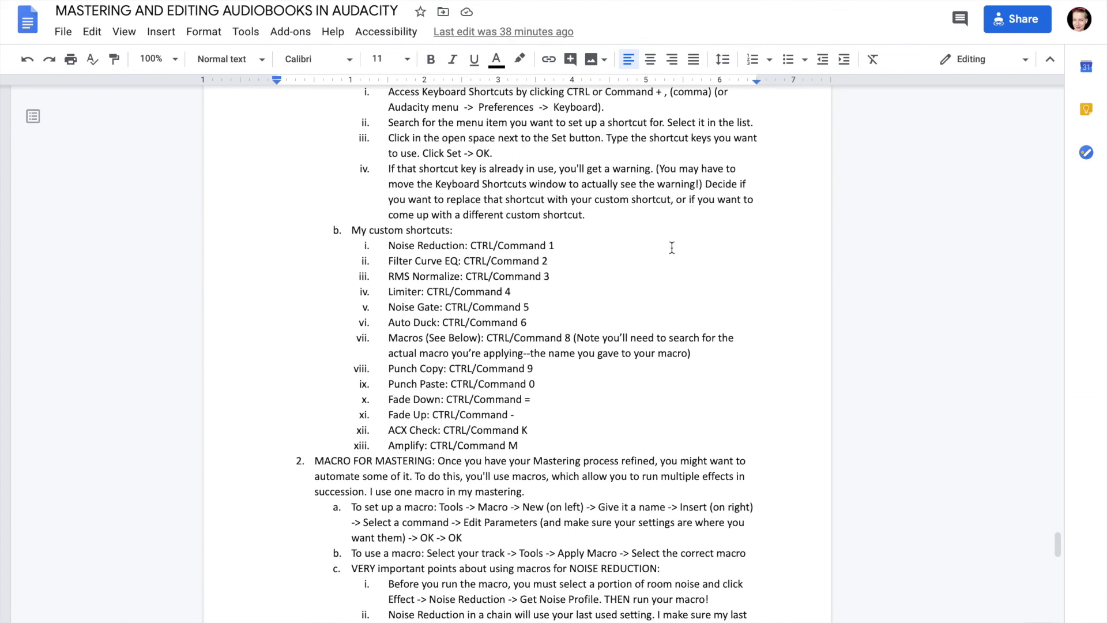
Switch to the Google Docs notes and replace "Down" with "Out" in the Fade Down entry of the custom shortcuts list
double_click(420, 398)
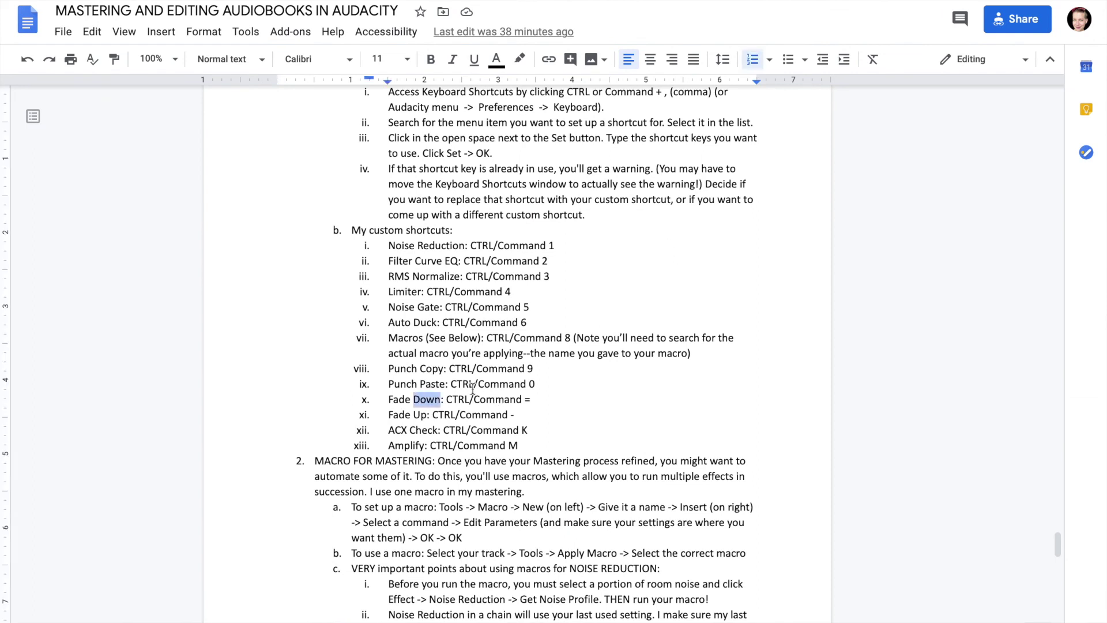
type("Out")
left_click(519, 429)
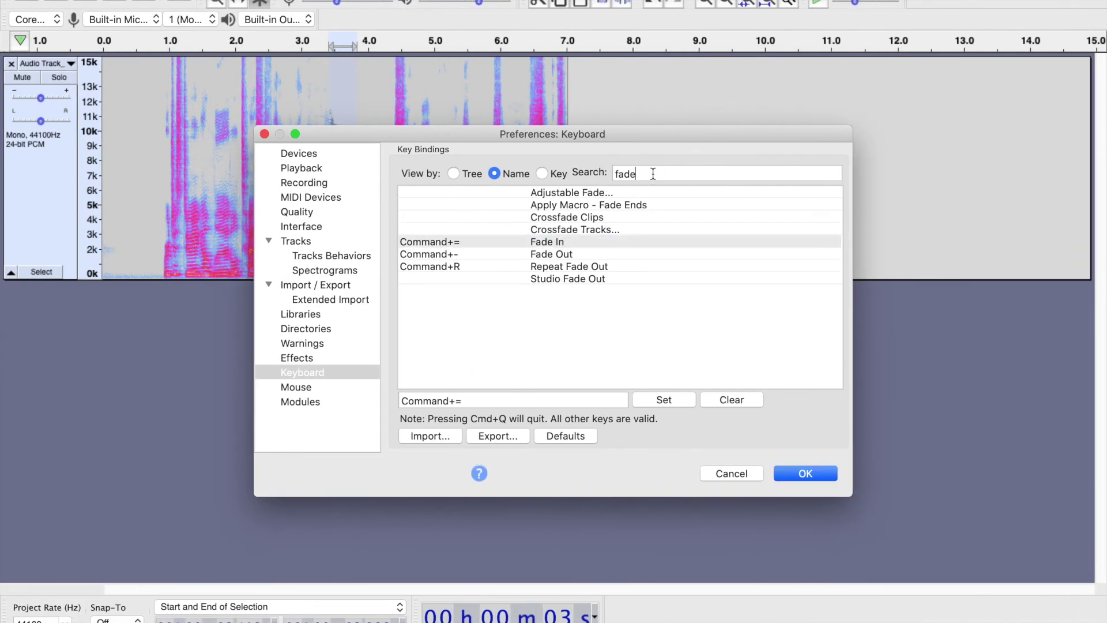
Search the key bindings for "acx" and compare the ACX Check shortcut with its entry in the Google Docs notes
double_click(653, 173)
type("acx")
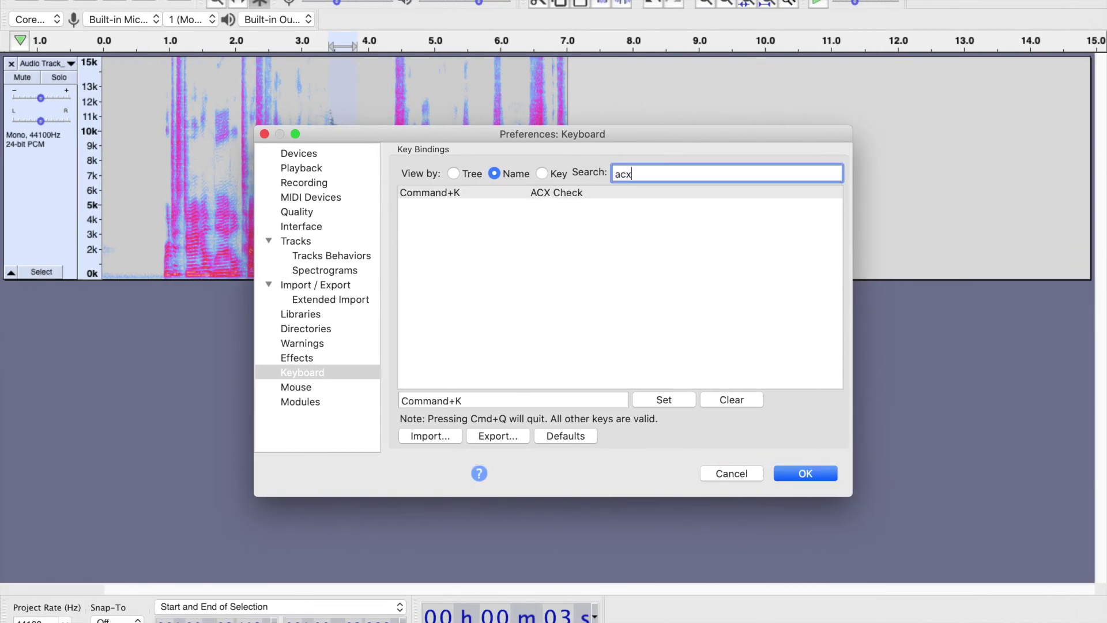
left_click(537, 192)
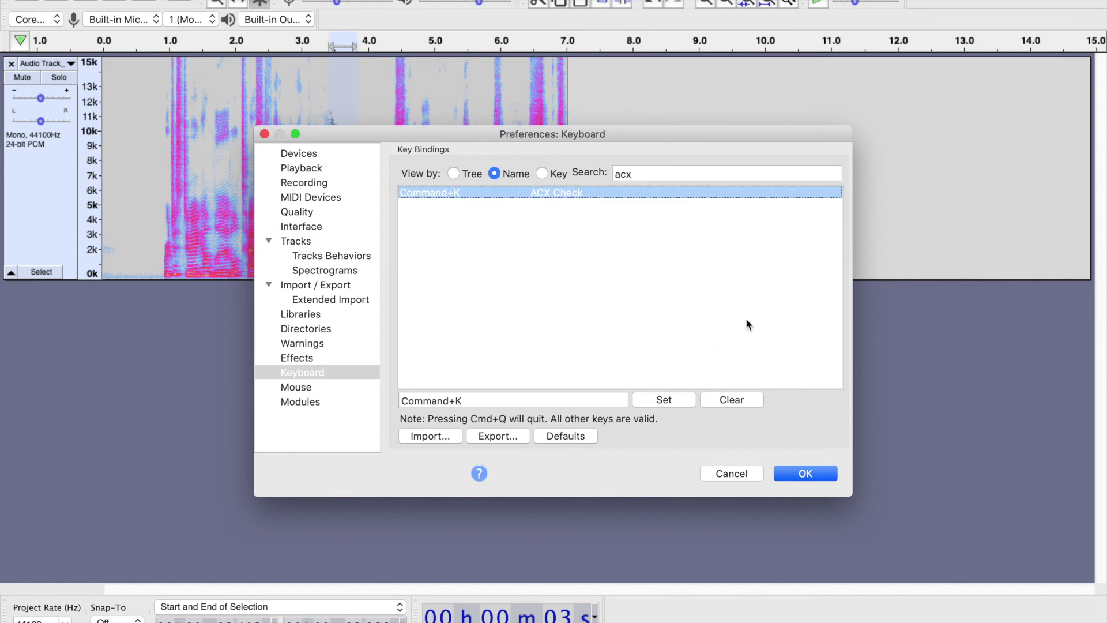
key("ctrl+Right")
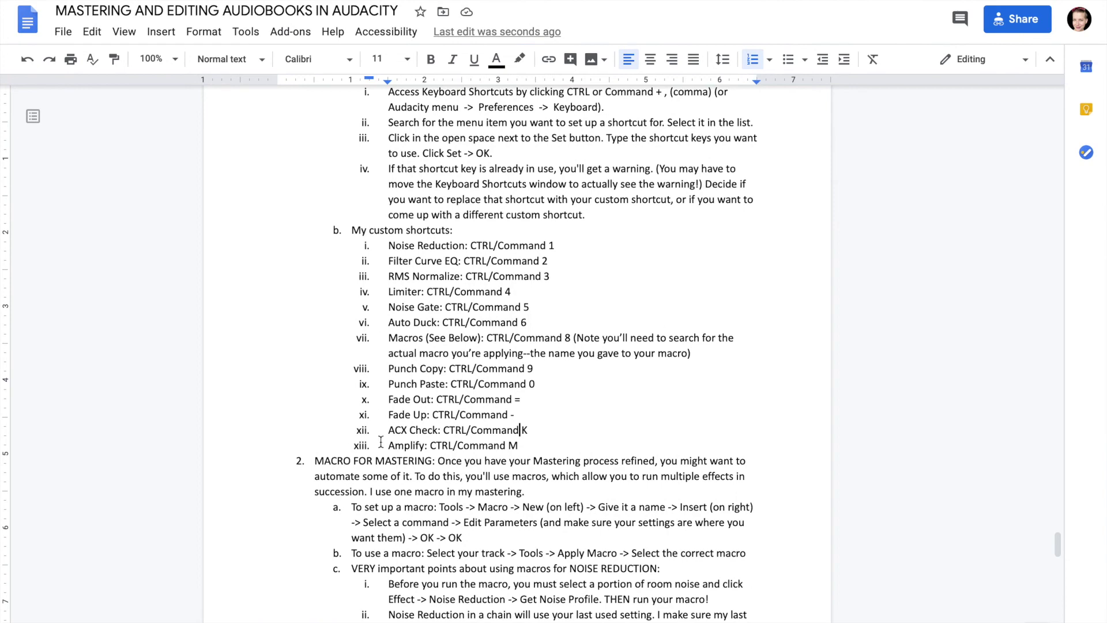
key("ctrl+Left")
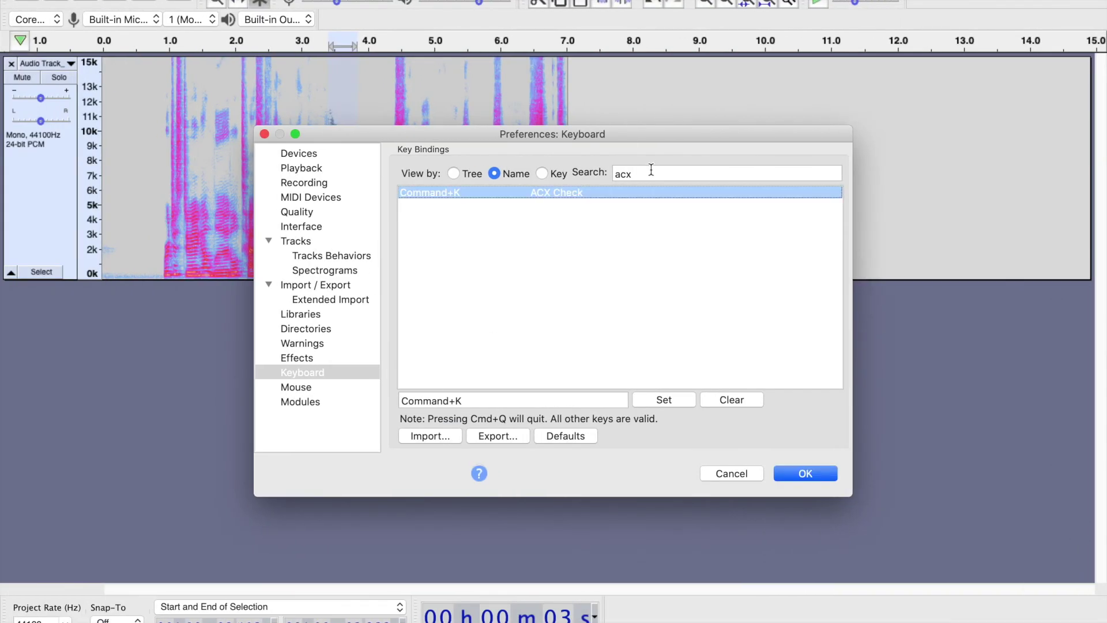
Search the key bindings for "ampl", inspect the Amplify shortcut, and accept and close the keyboard preferences
left_click(649, 171)
type("amp")
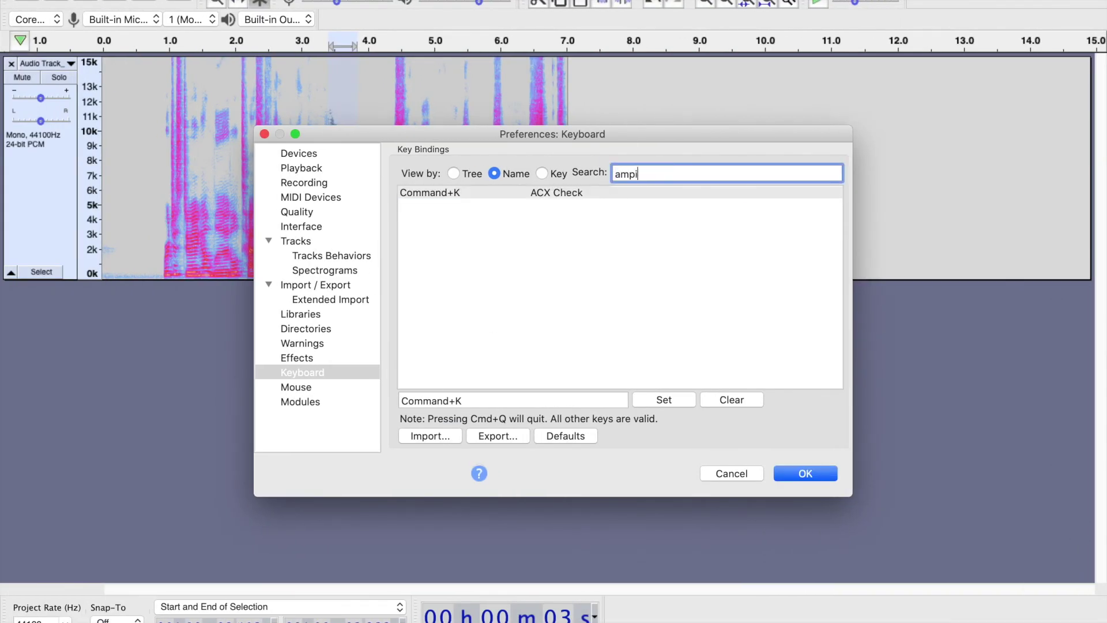
type("l")
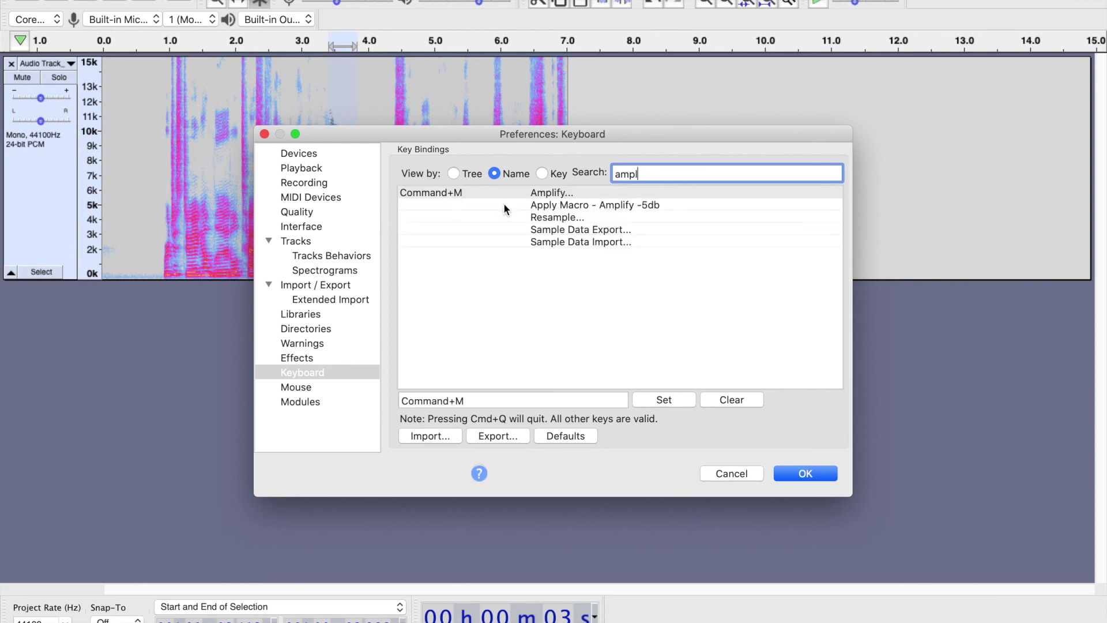
left_click(512, 193)
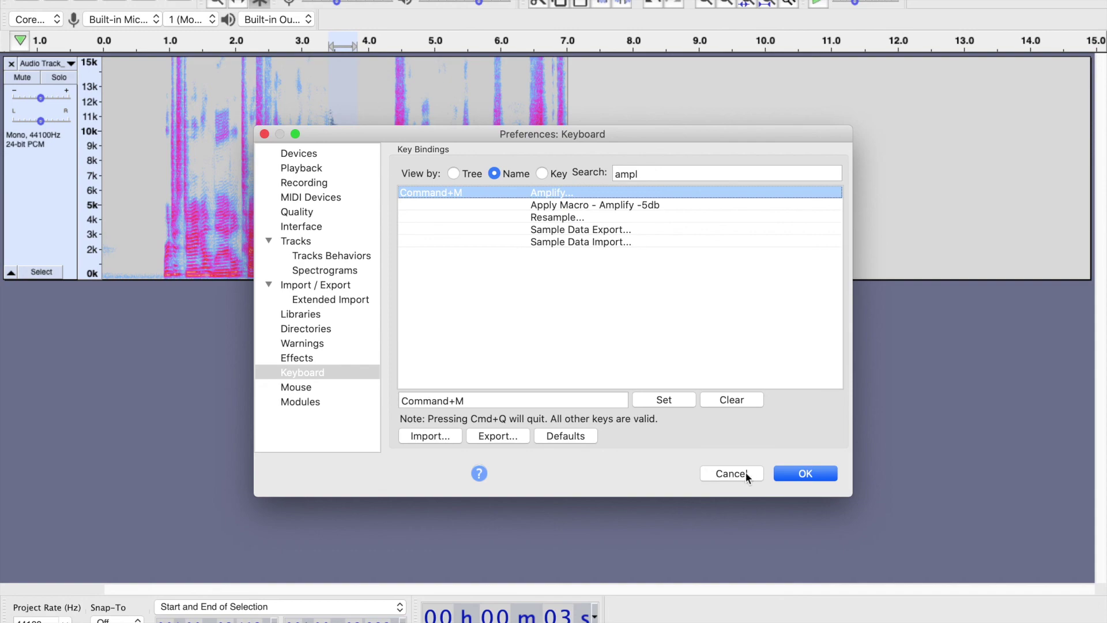
left_click(813, 474)
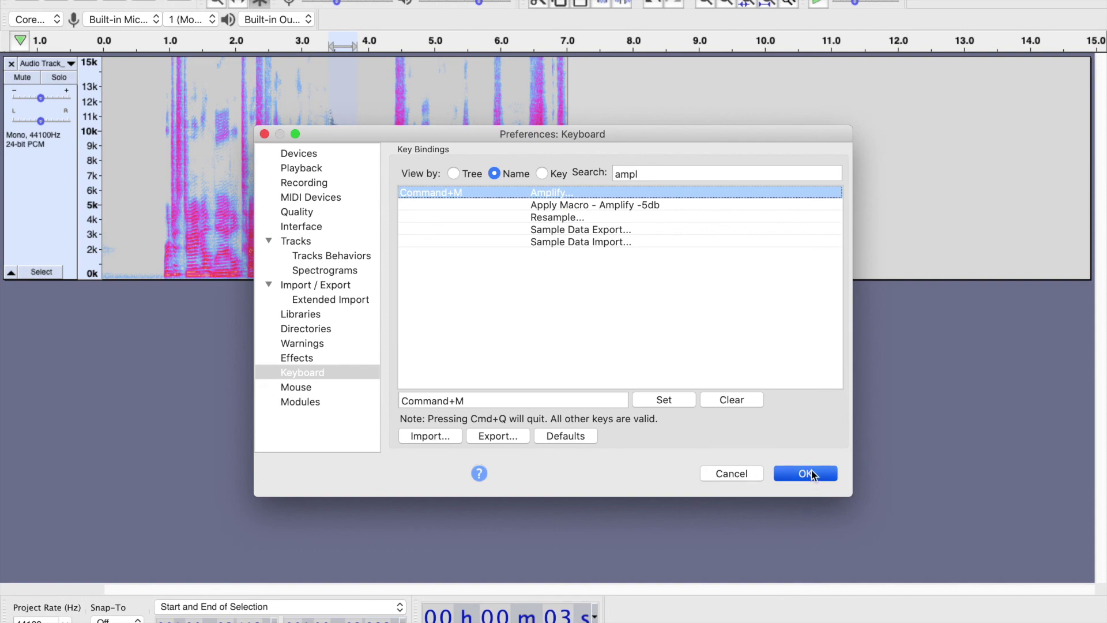
Switch to the Google Docs notes and review the custom shortcuts list and the instructions on mastering macros
key("ctrl+Right")
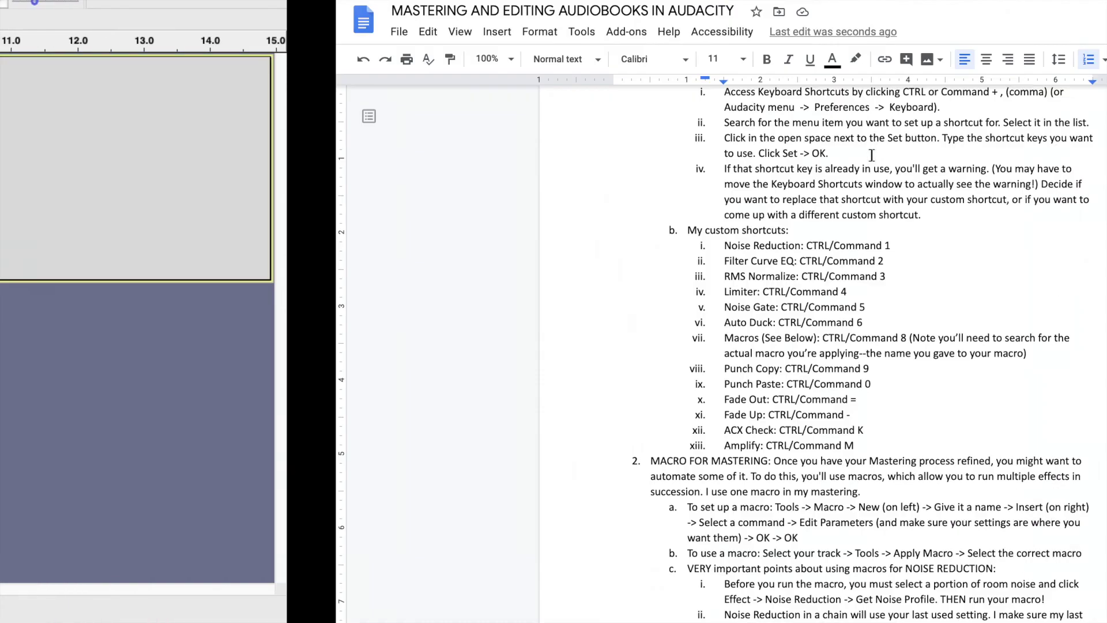
left_click(519, 430)
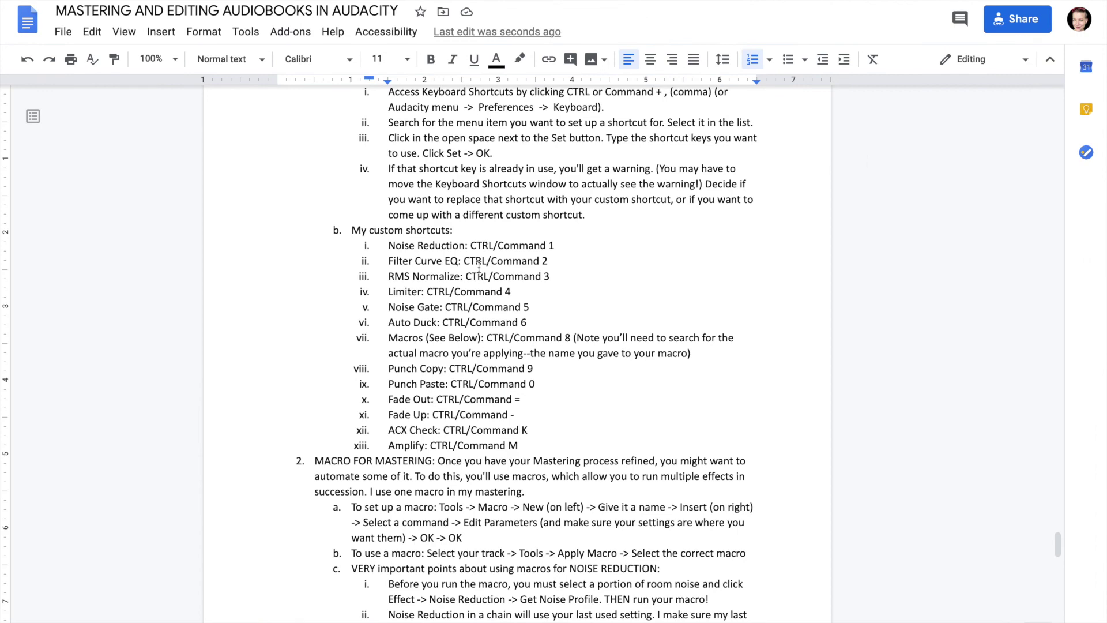
scroll(551, 304, "up", 1)
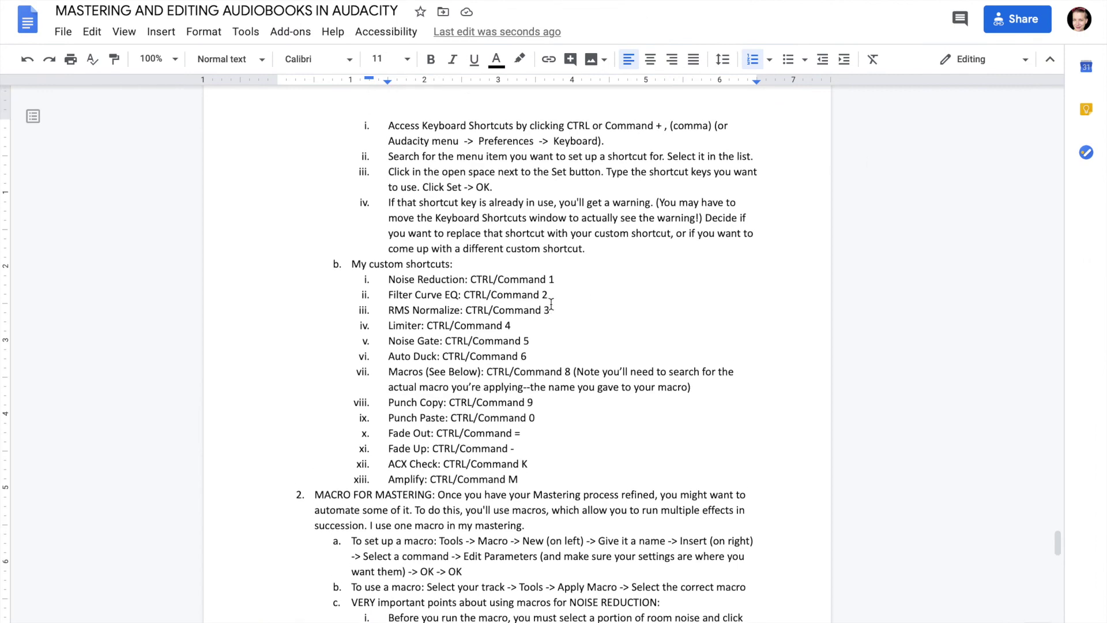
scroll(550, 304, "down", 5)
scroll(551, 304, "up", 2)
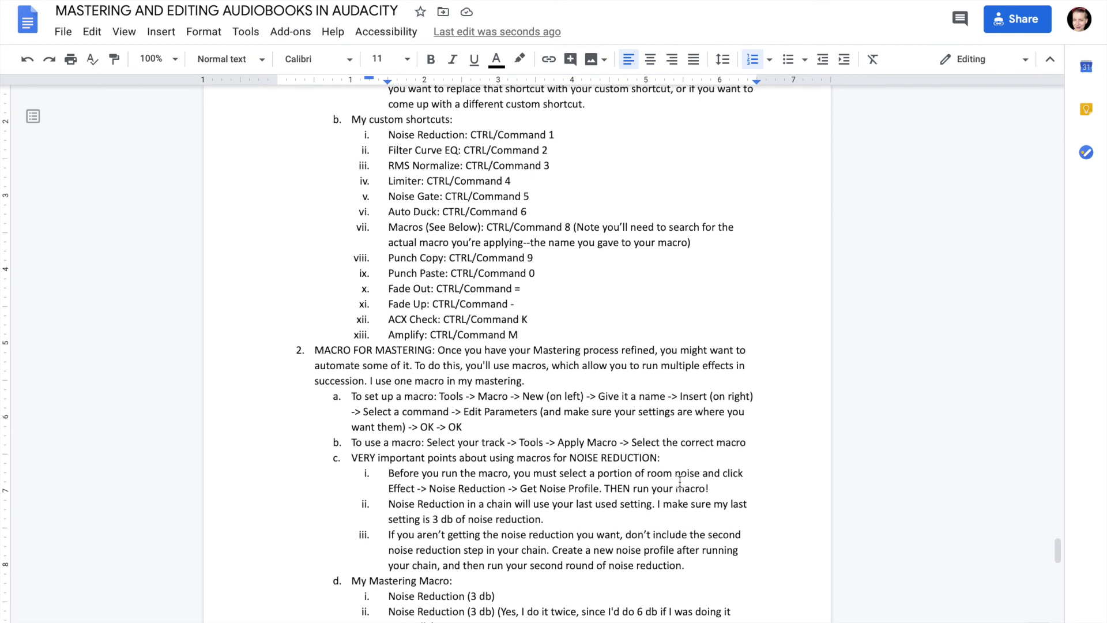
scroll(519, 317, "up", 4)
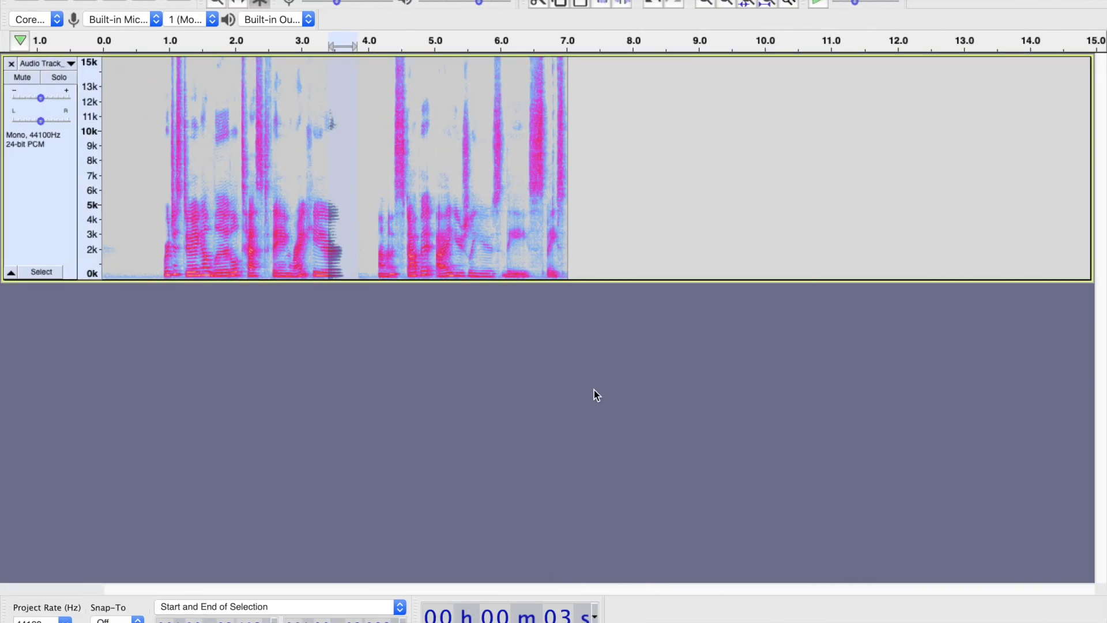
Back in Audacity, place the cursor in the audio track at about 0.9 s, just before the first speech
left_click(162, 157)
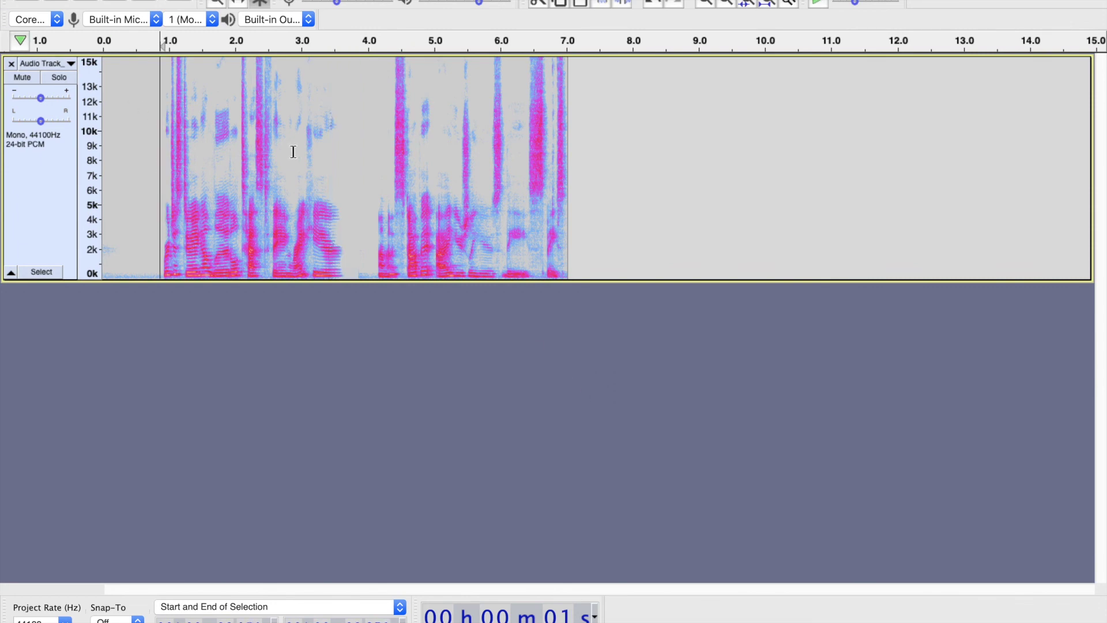